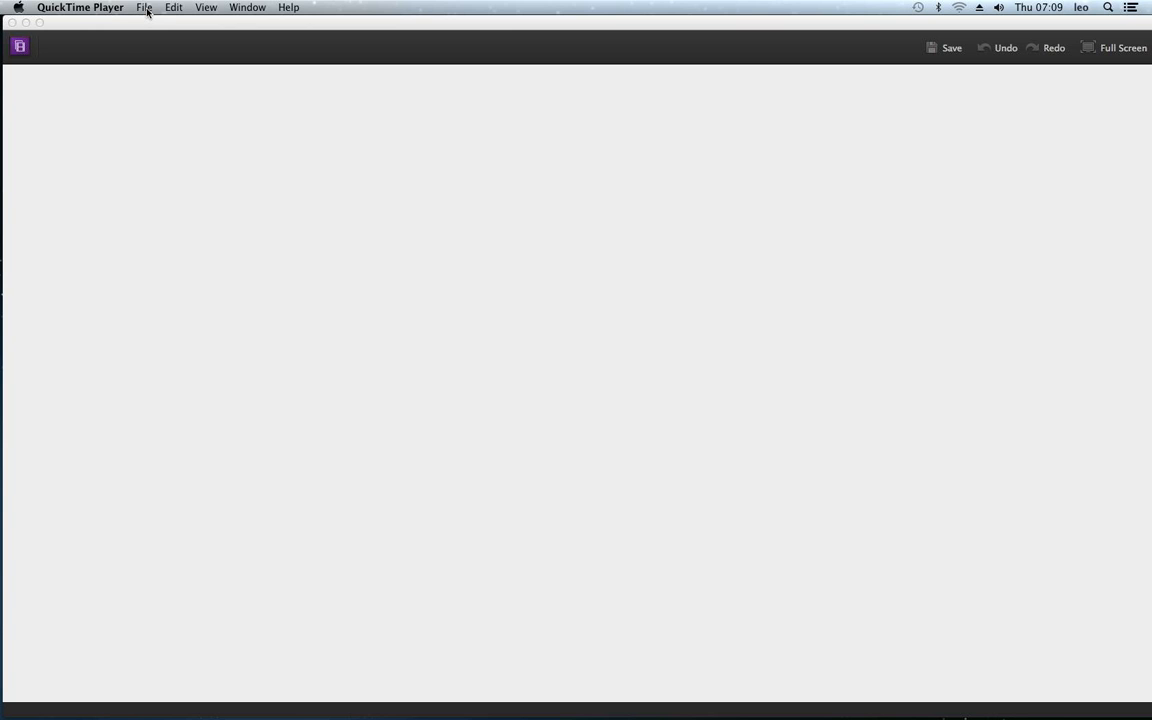
Start a new project and open its project settings for changing
click(140, 27)
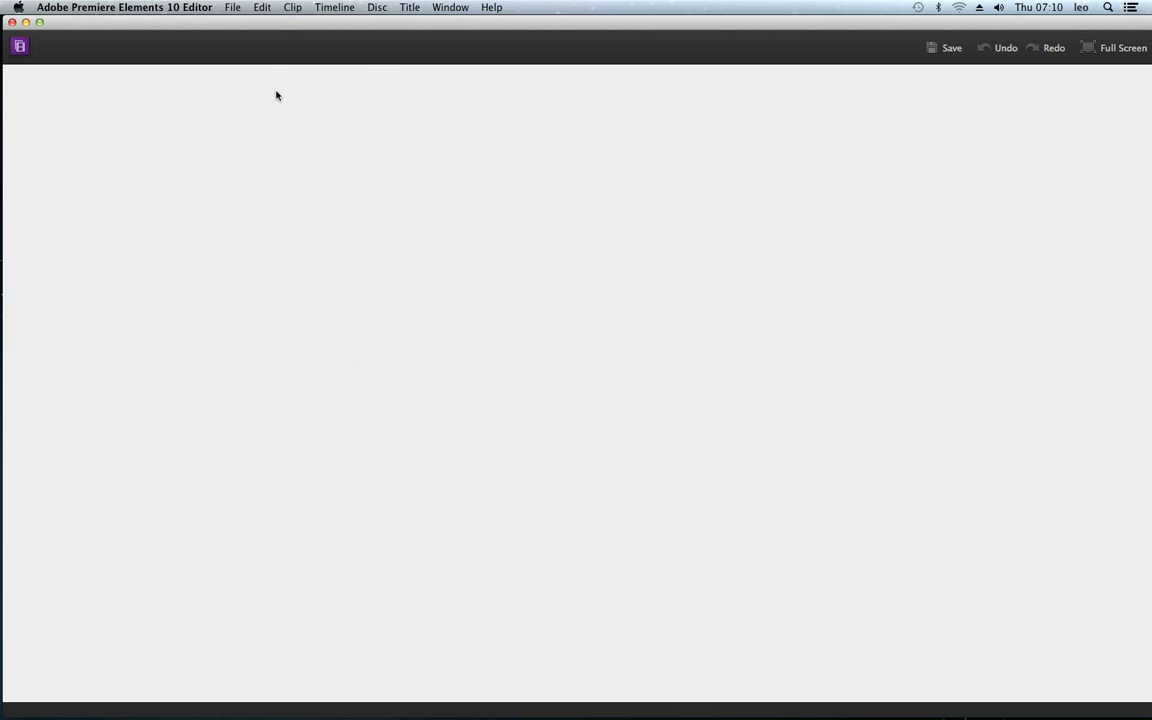
click(229, 6)
mouse_move(325, 25)
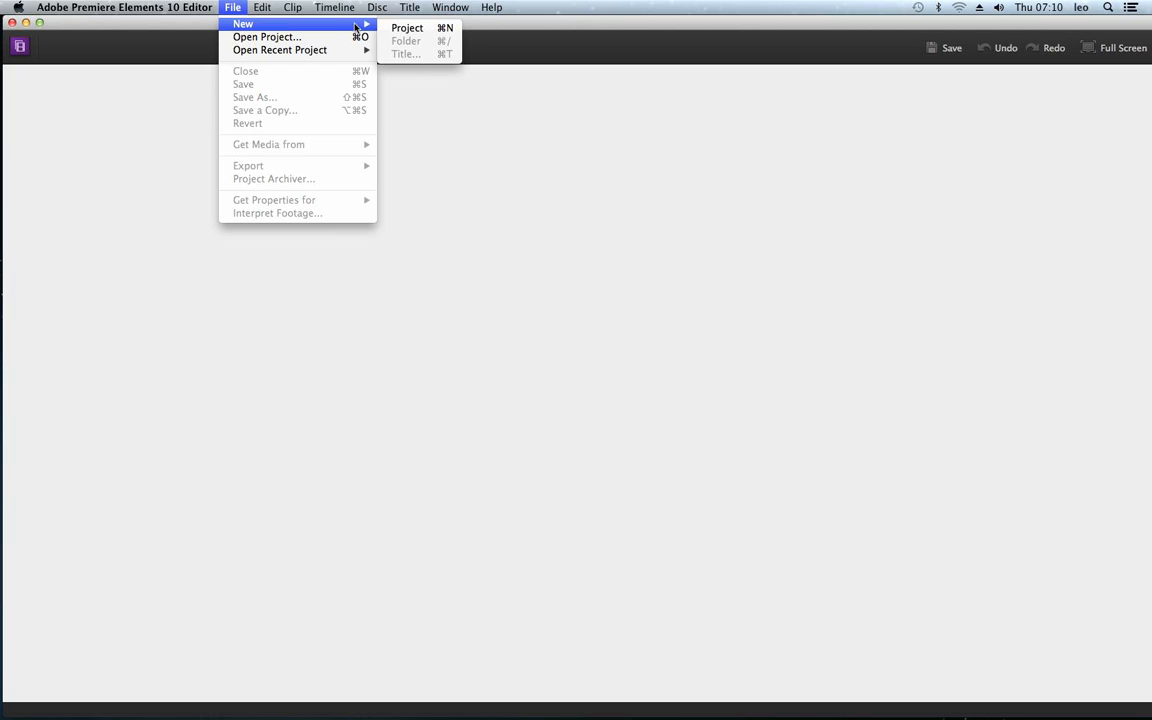
click(422, 29)
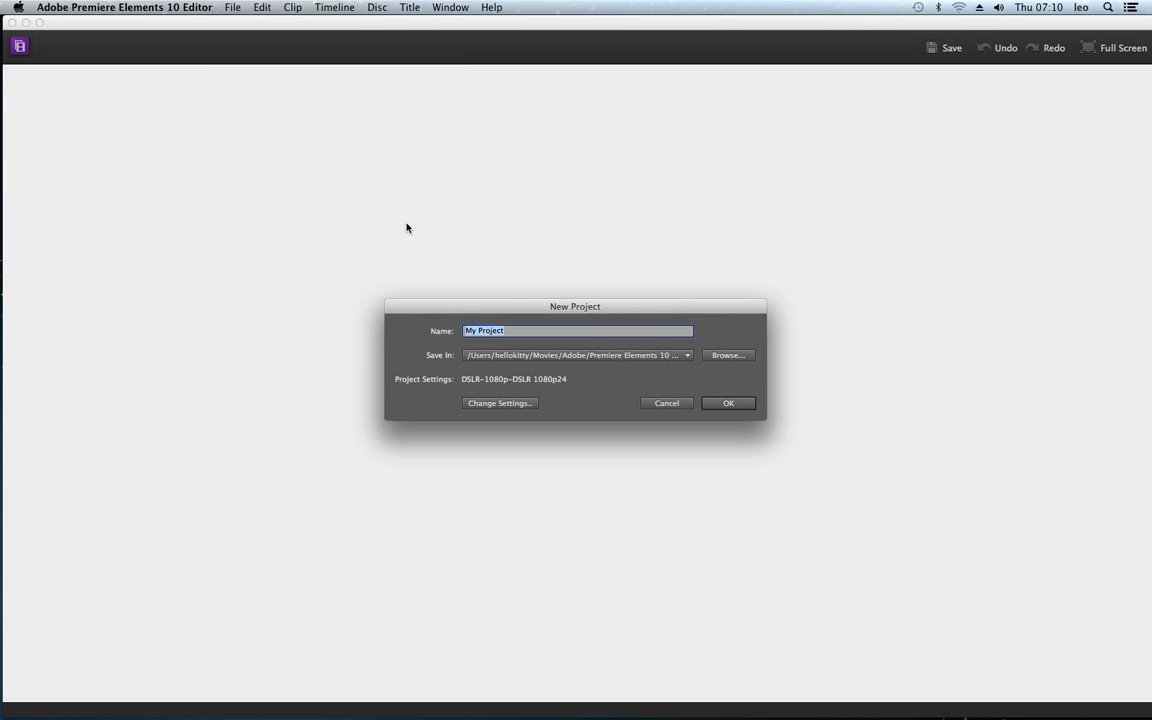
click(530, 405)
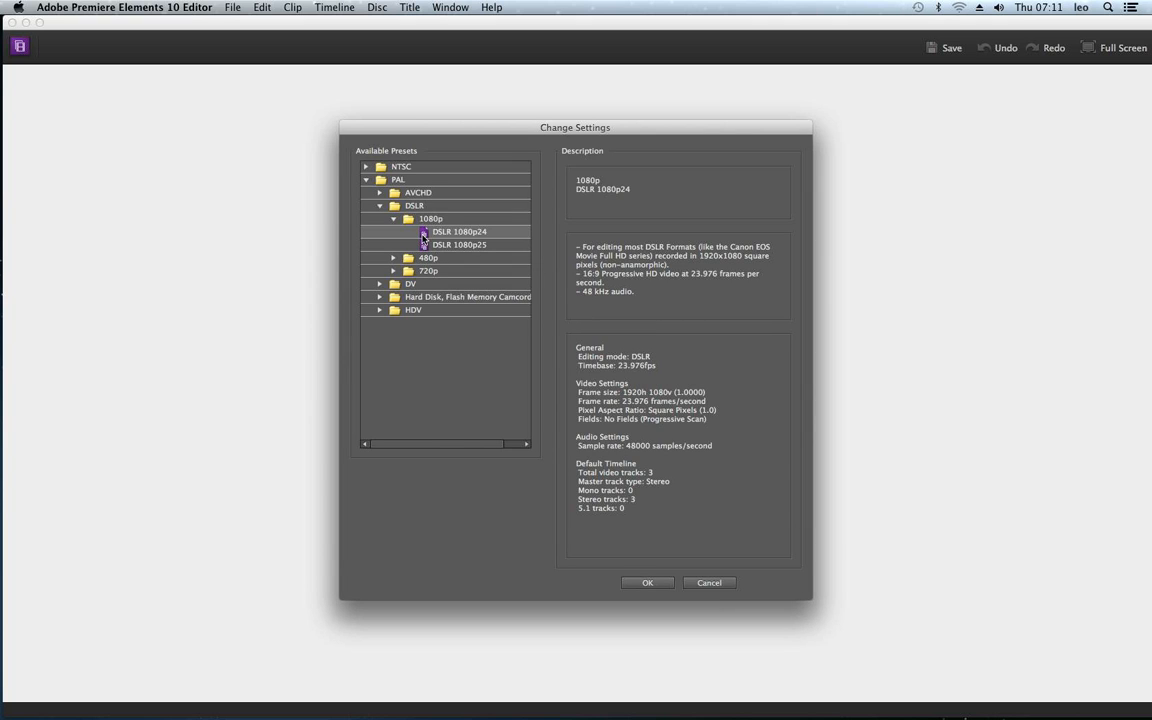
Browse the NTSC and PAL presets and apply the PAL DV Standard 48kHz preset to the project
click(380, 206)
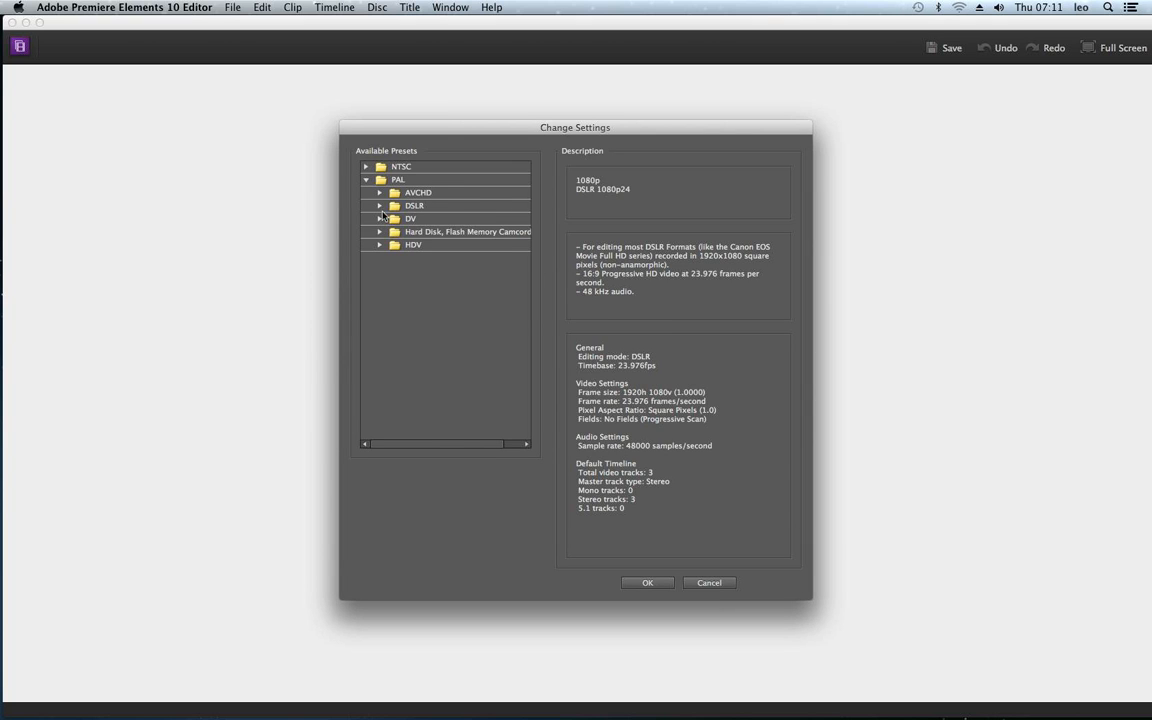
click(366, 181)
click(366, 166)
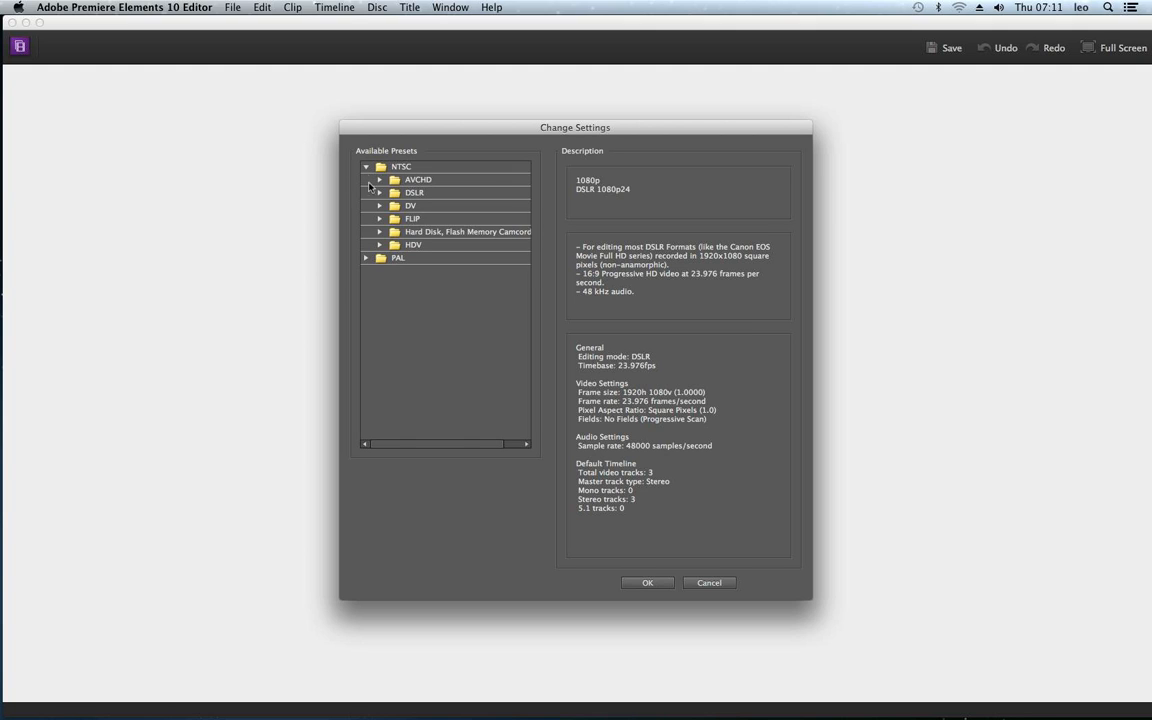
click(379, 233)
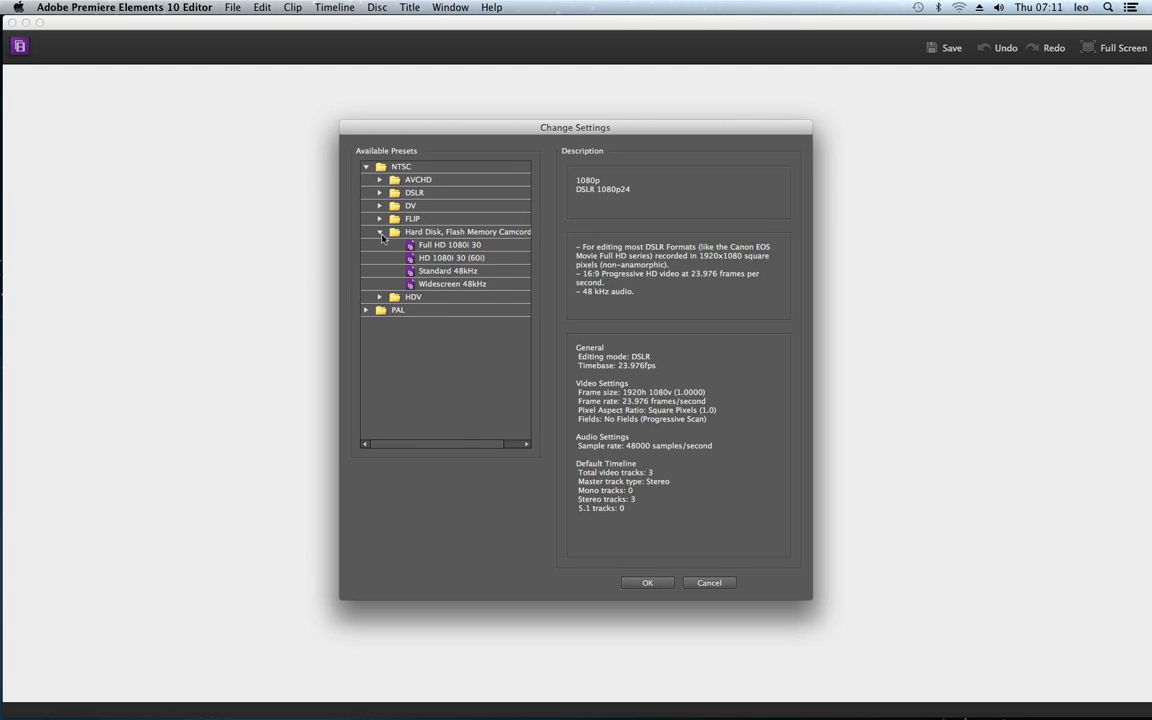
click(380, 233)
click(366, 259)
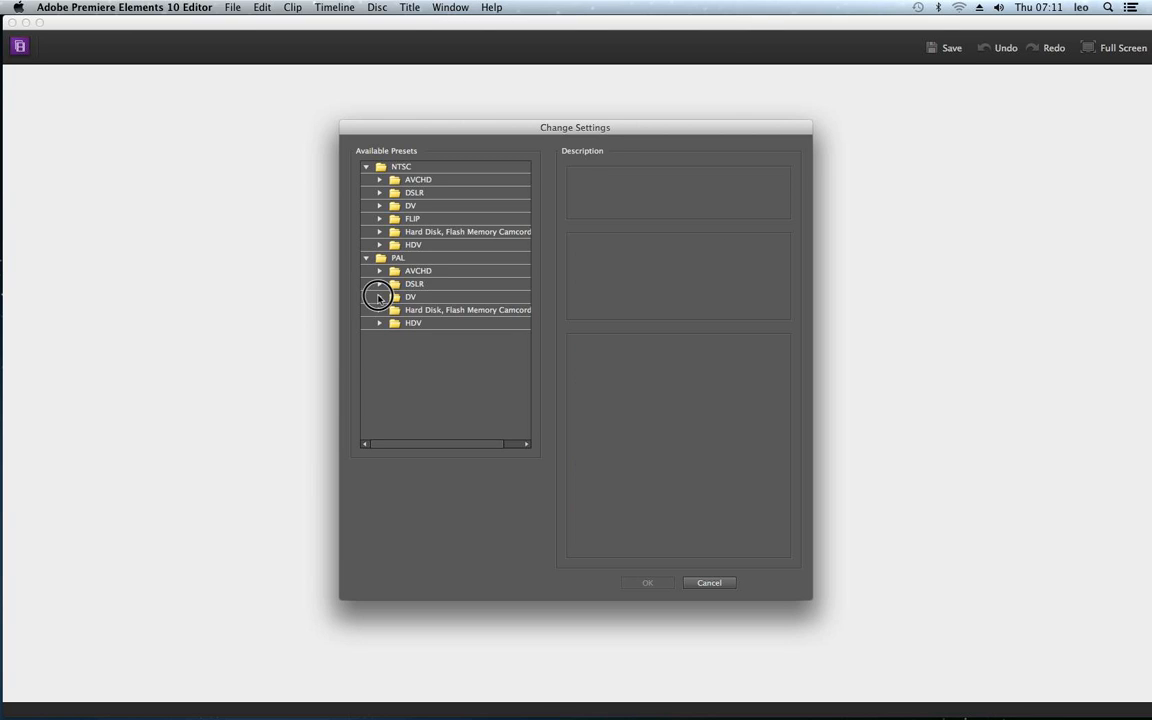
click(379, 298)
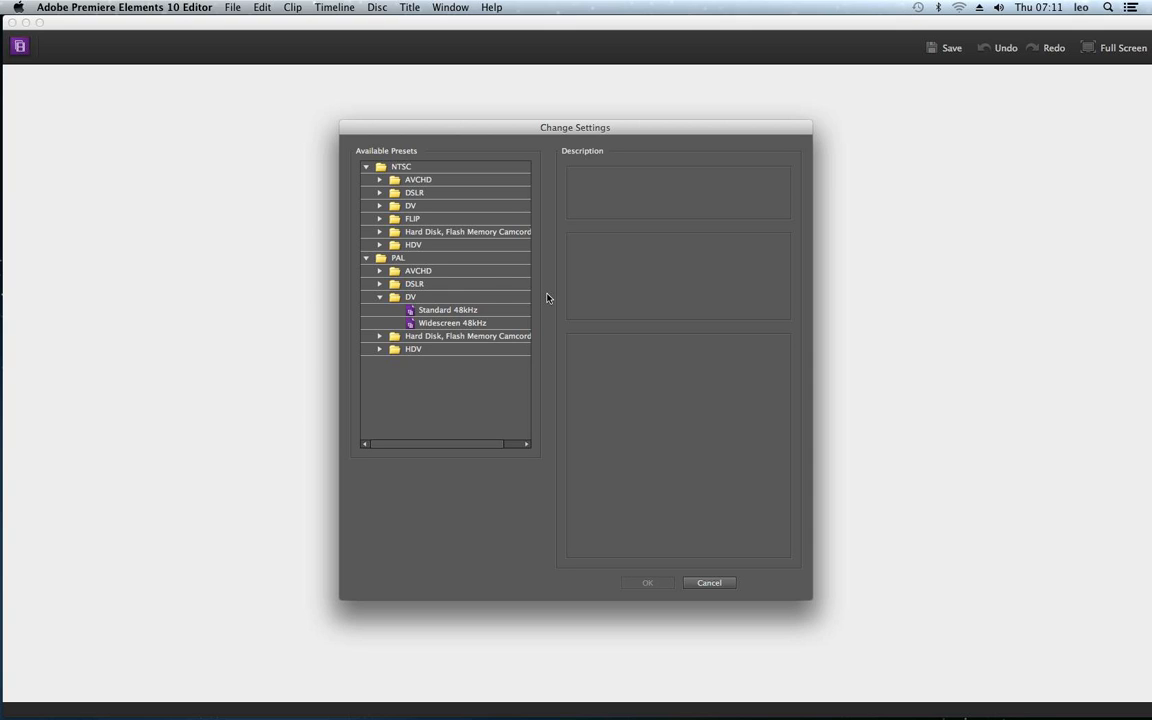
click(433, 314)
click(655, 586)
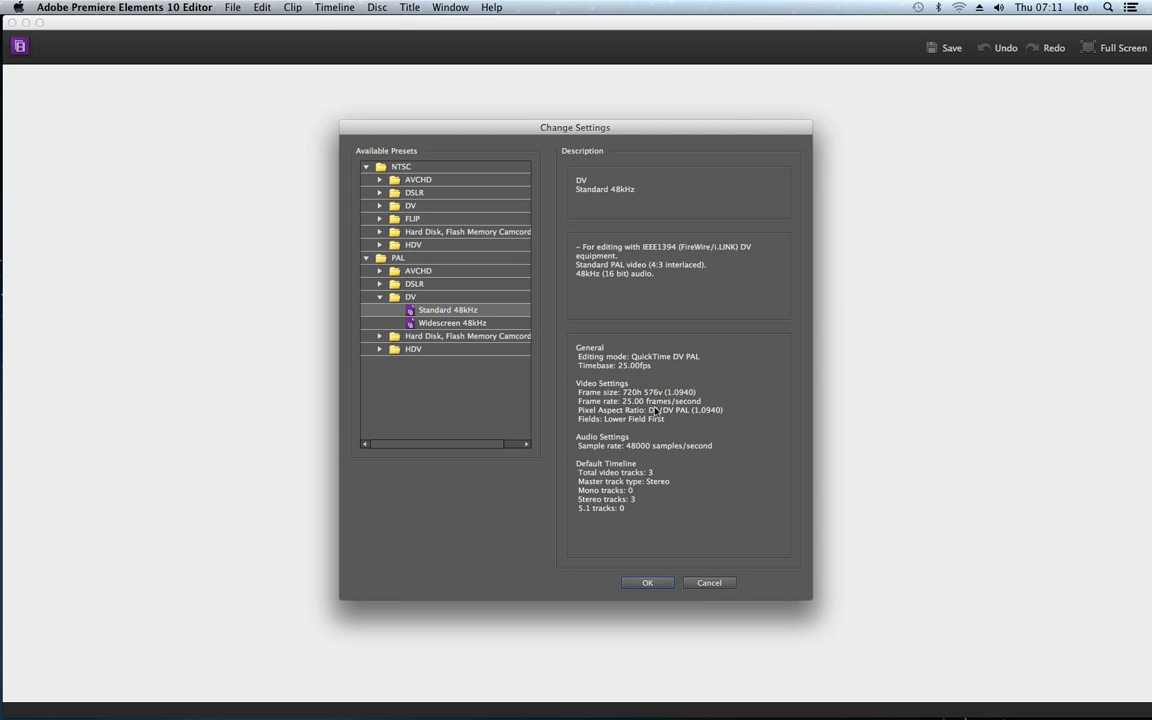
click(645, 583)
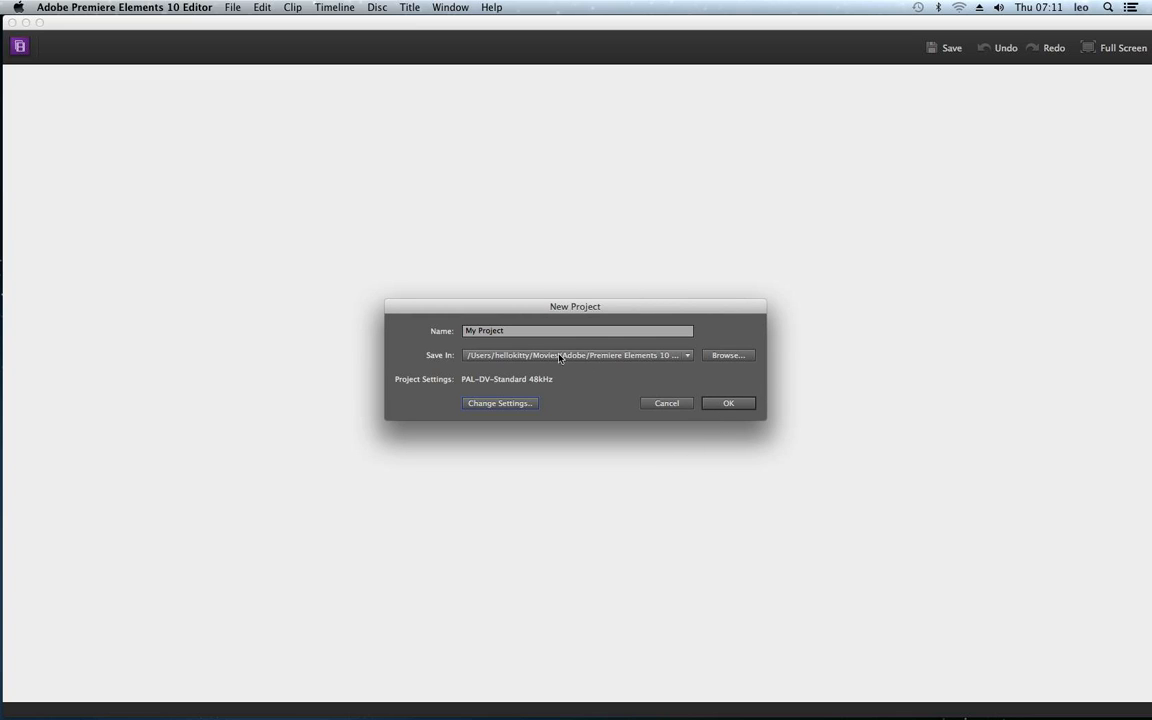
Name the project prem_tute and create it
click(517, 330)
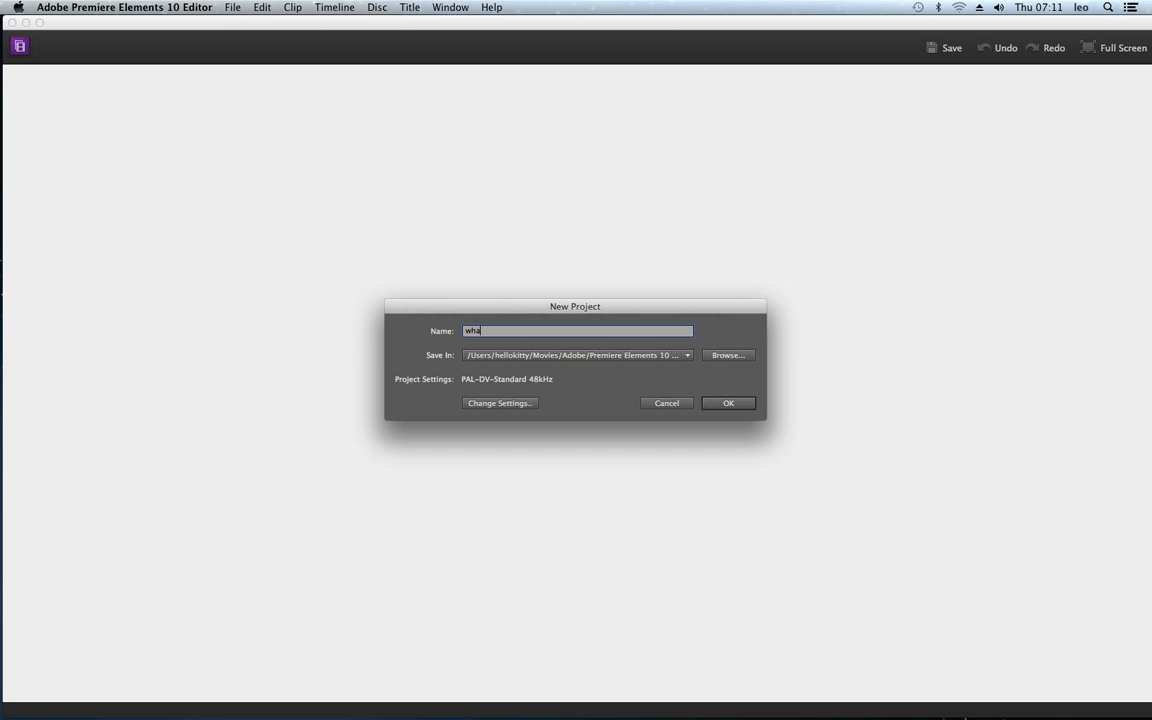
key(BackSpace)
text(prem_tute)
key(Return)
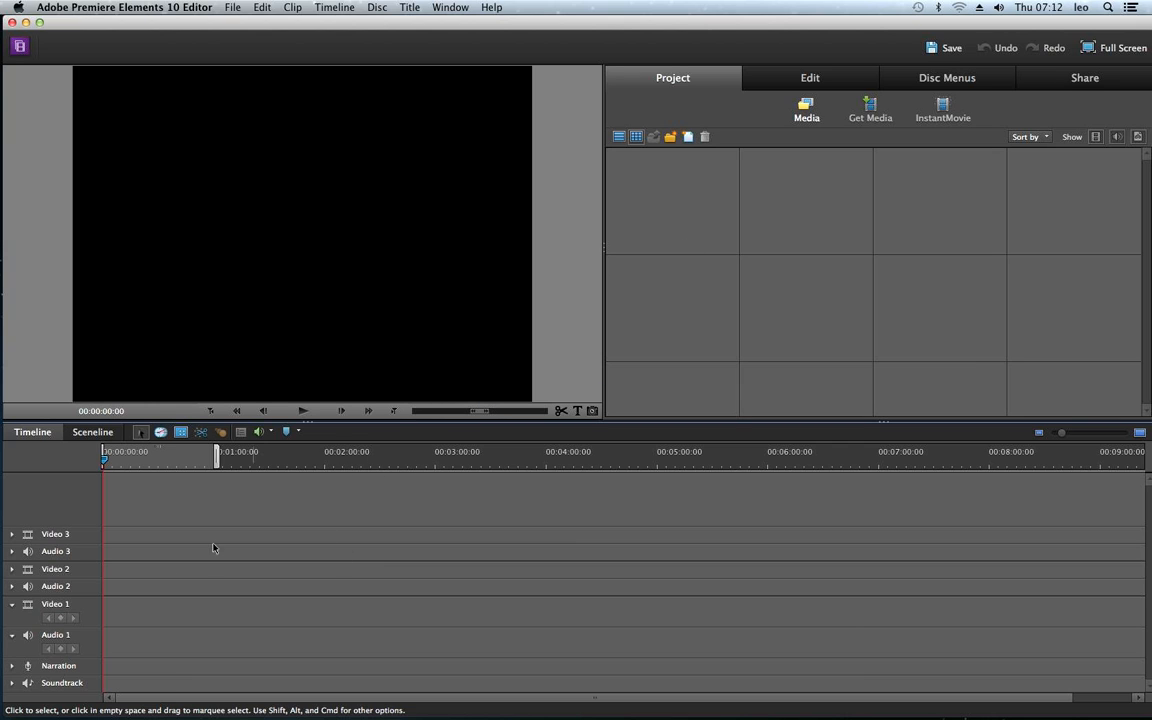
right_click(679, 198)
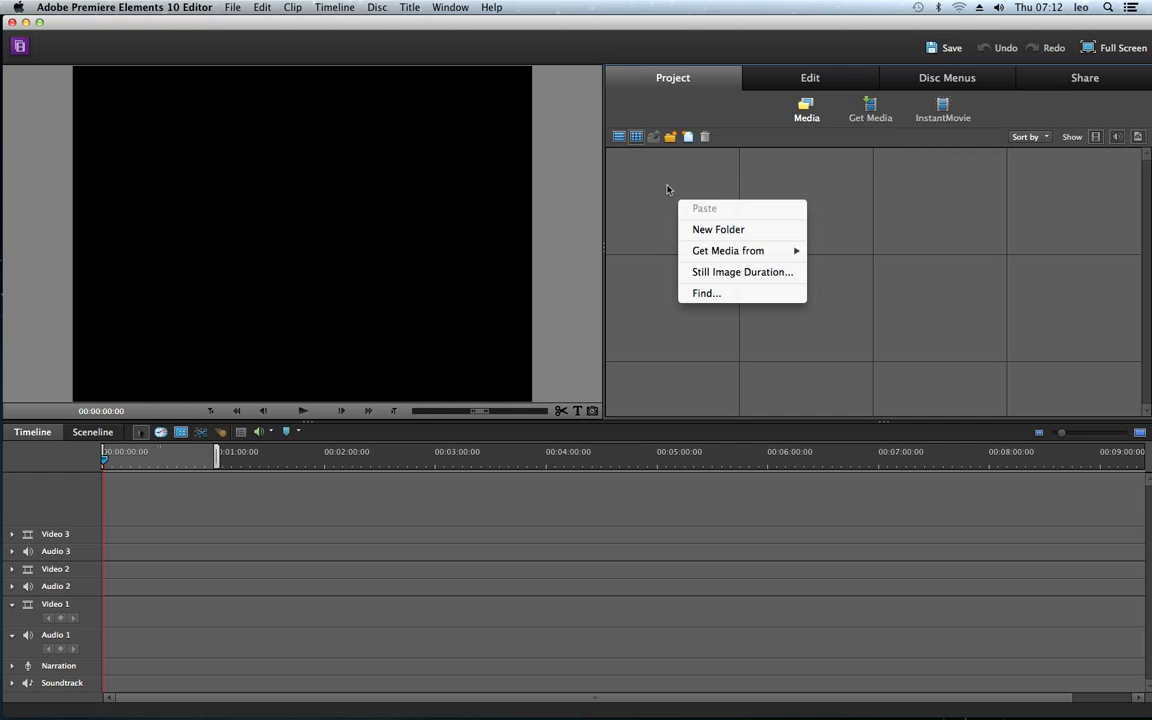
mouse_move(720, 257)
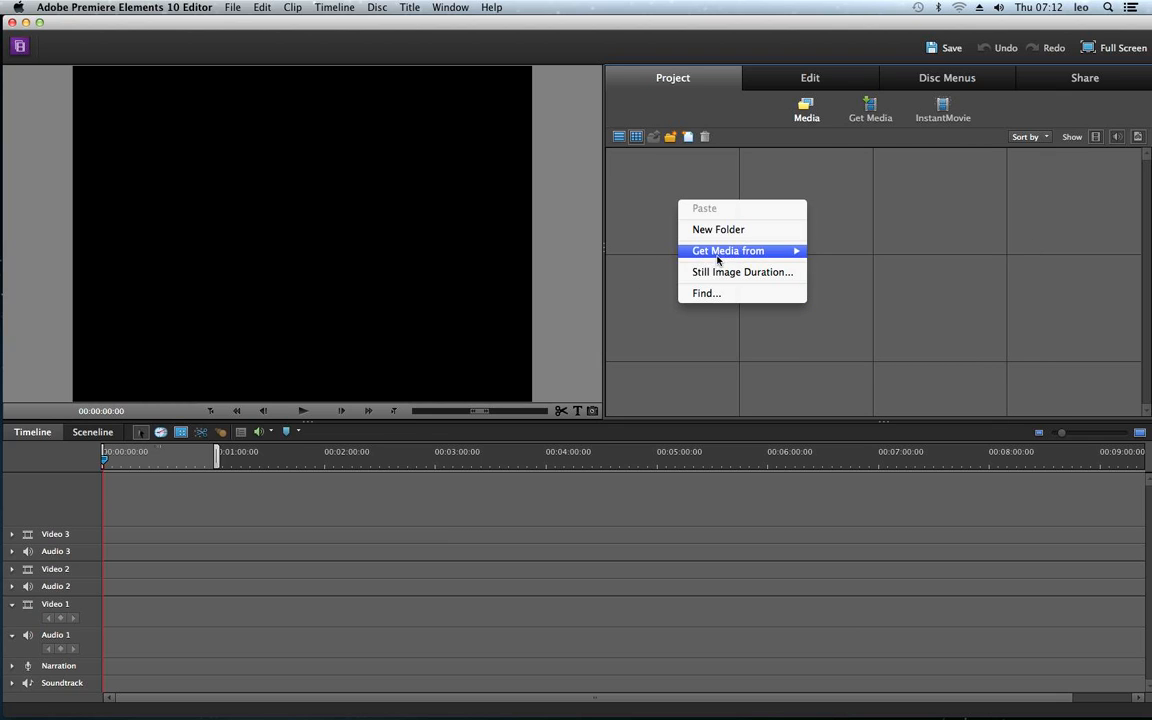
click(656, 249)
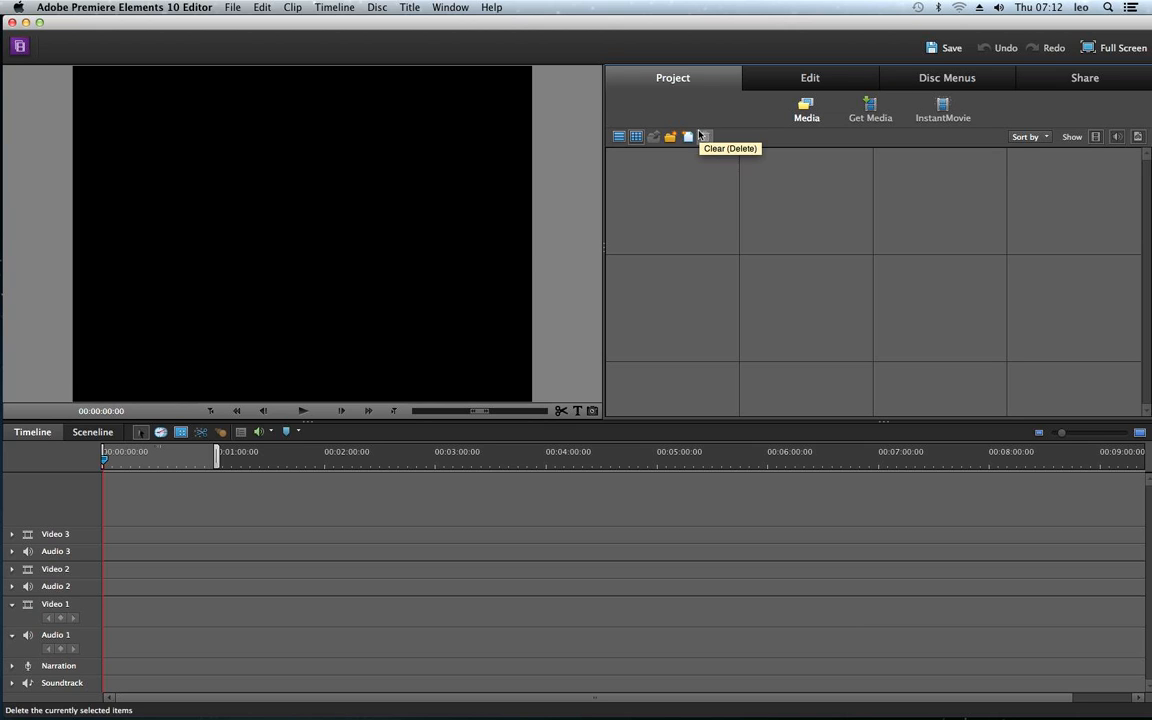
Add a new Default Roll title to the project
click(410, 7)
mouse_move(476, 23)
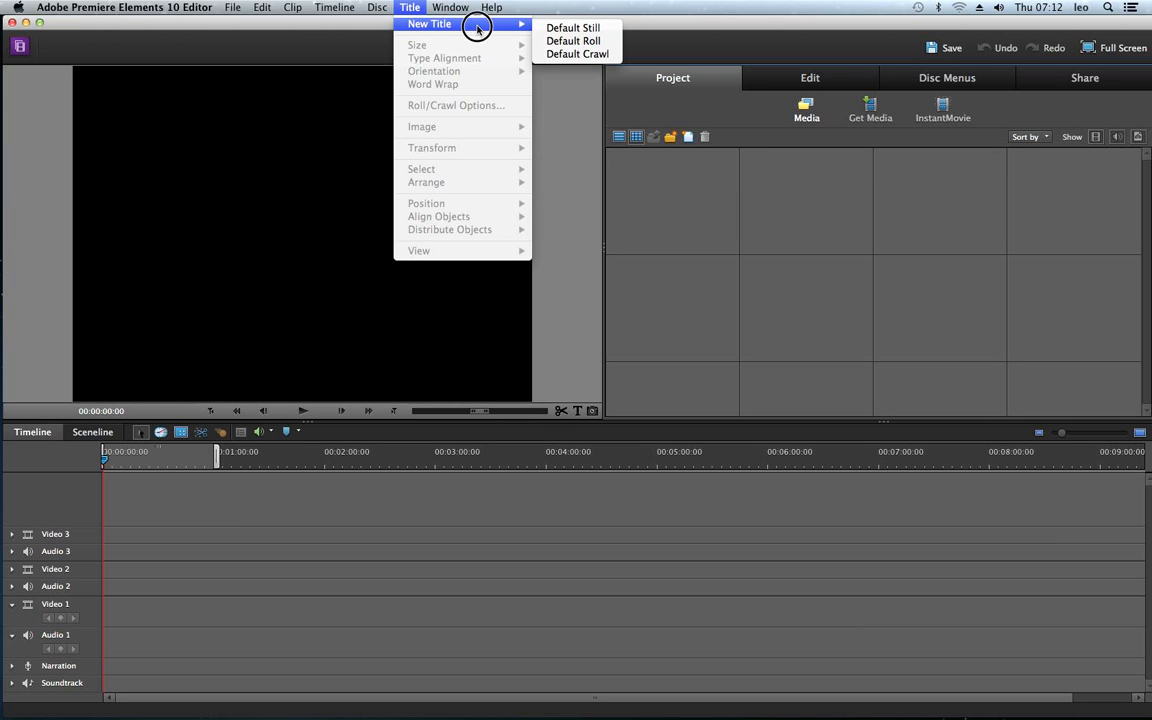
click(576, 40)
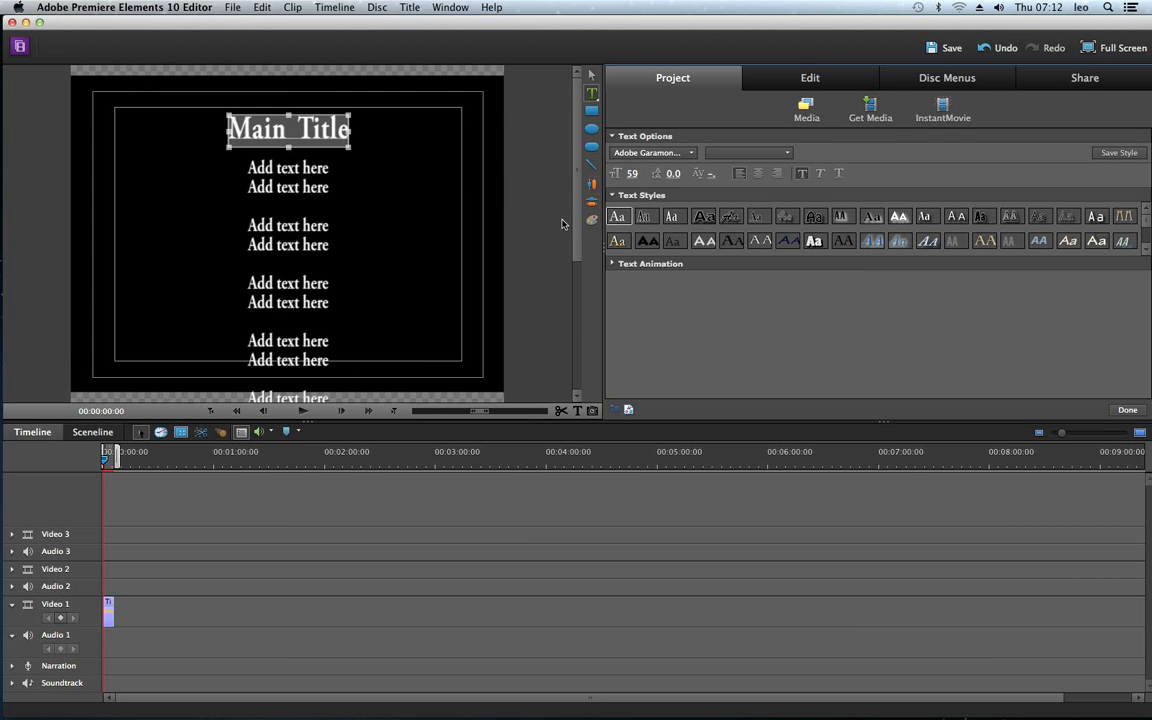
Set the font of both the main title and the placeholder text block to Arial
click(652, 153)
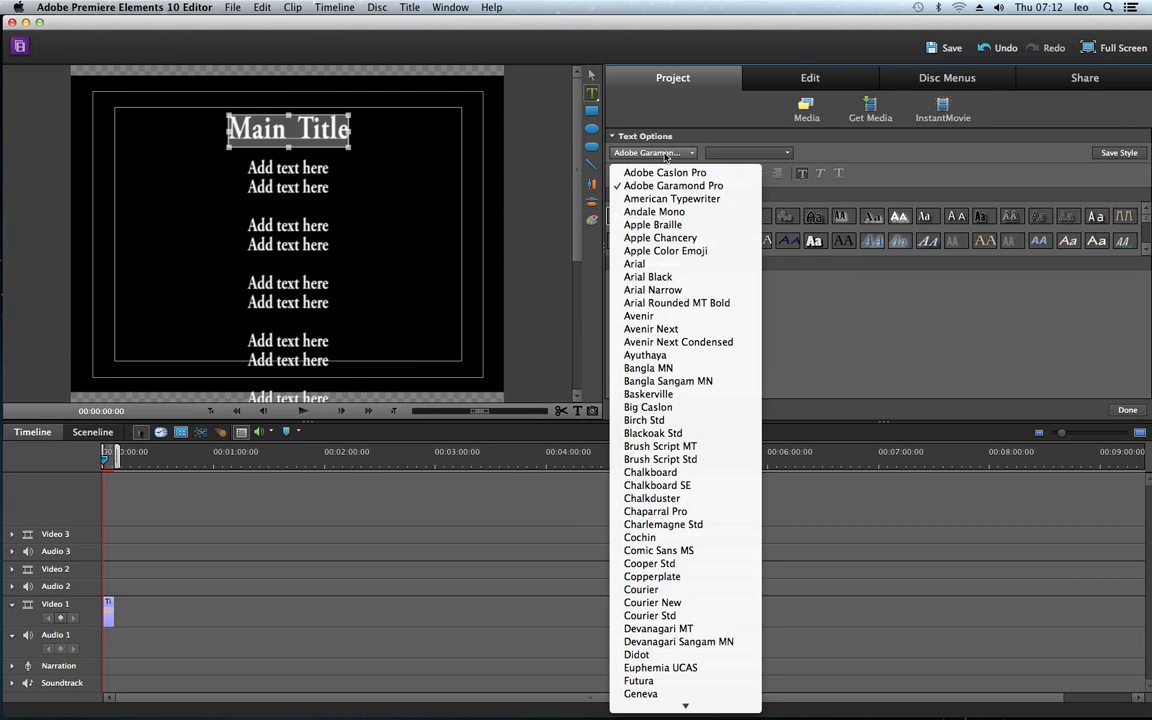
click(677, 263)
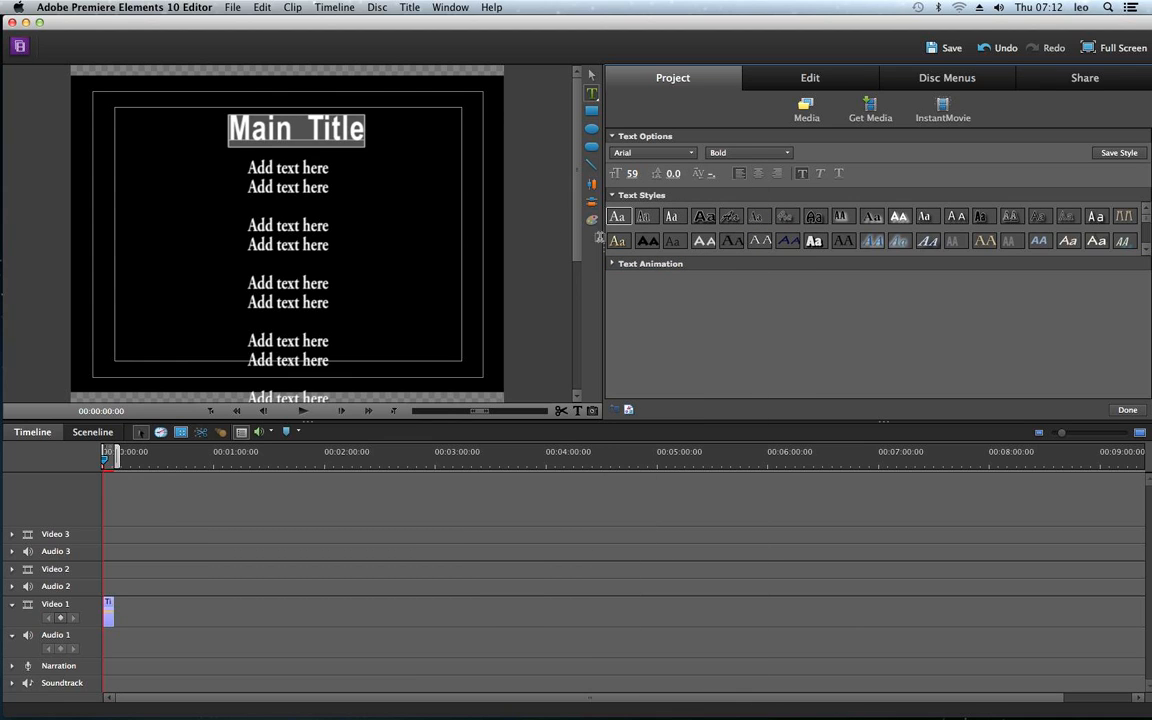
click(303, 172)
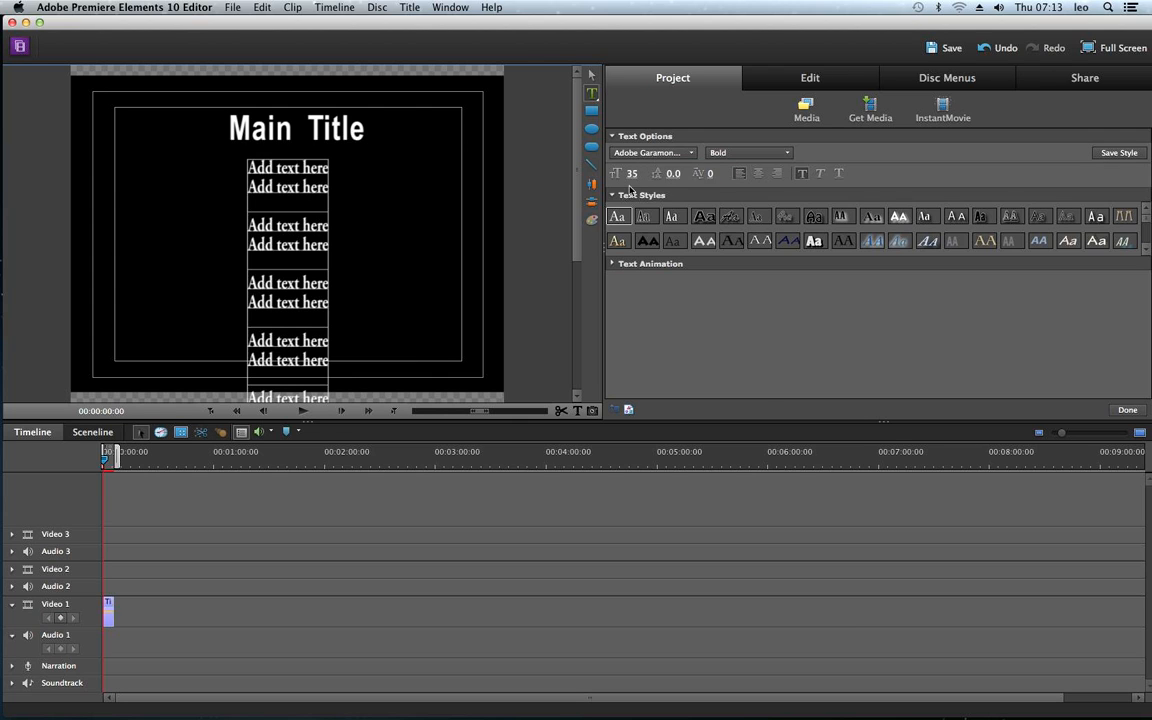
click(655, 153)
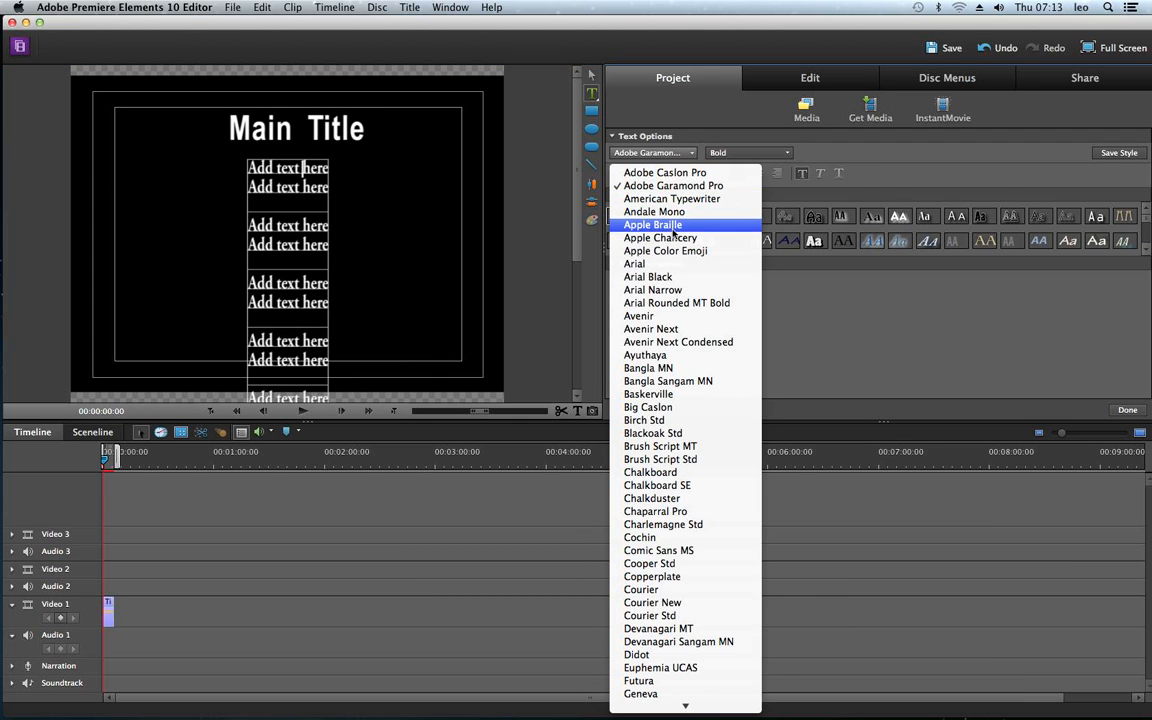
click(669, 265)
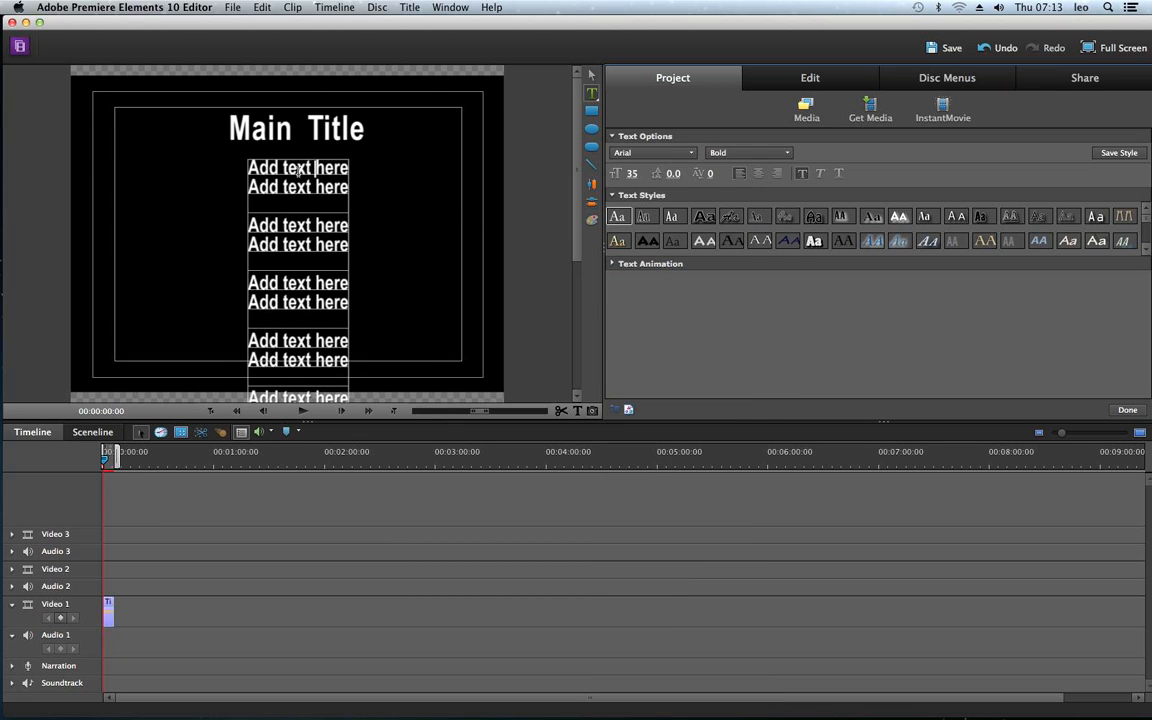
Replace the main title text with "my movue"
double_click(275, 125)
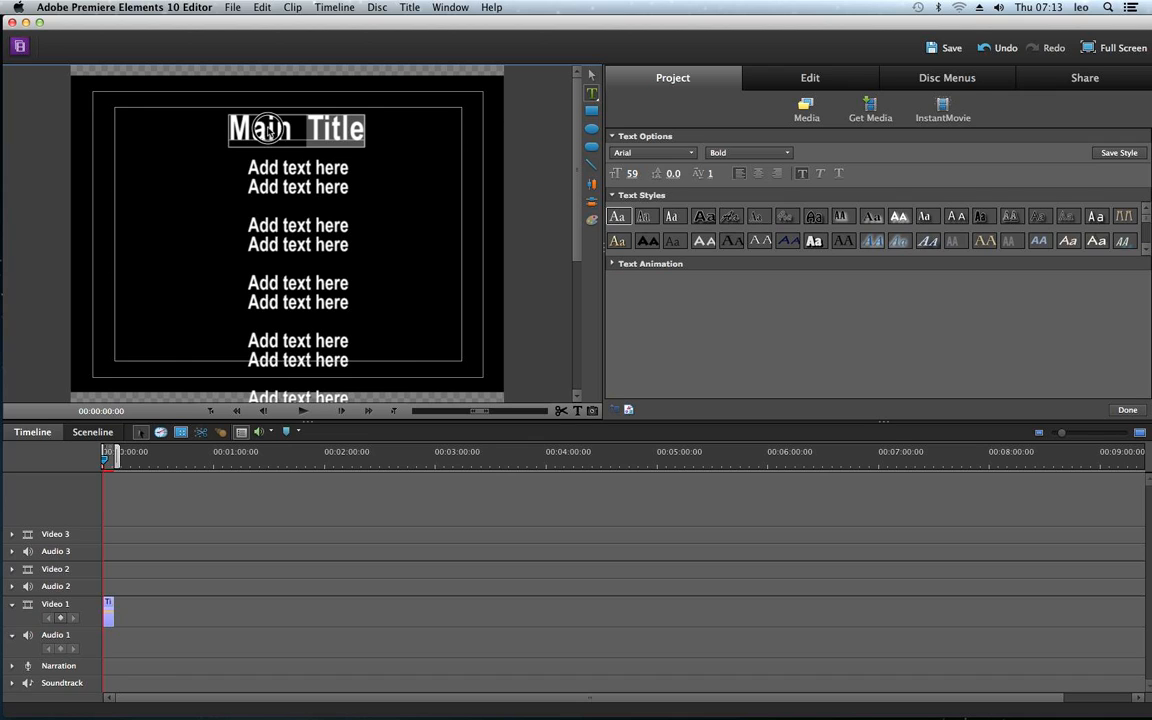
text(m)
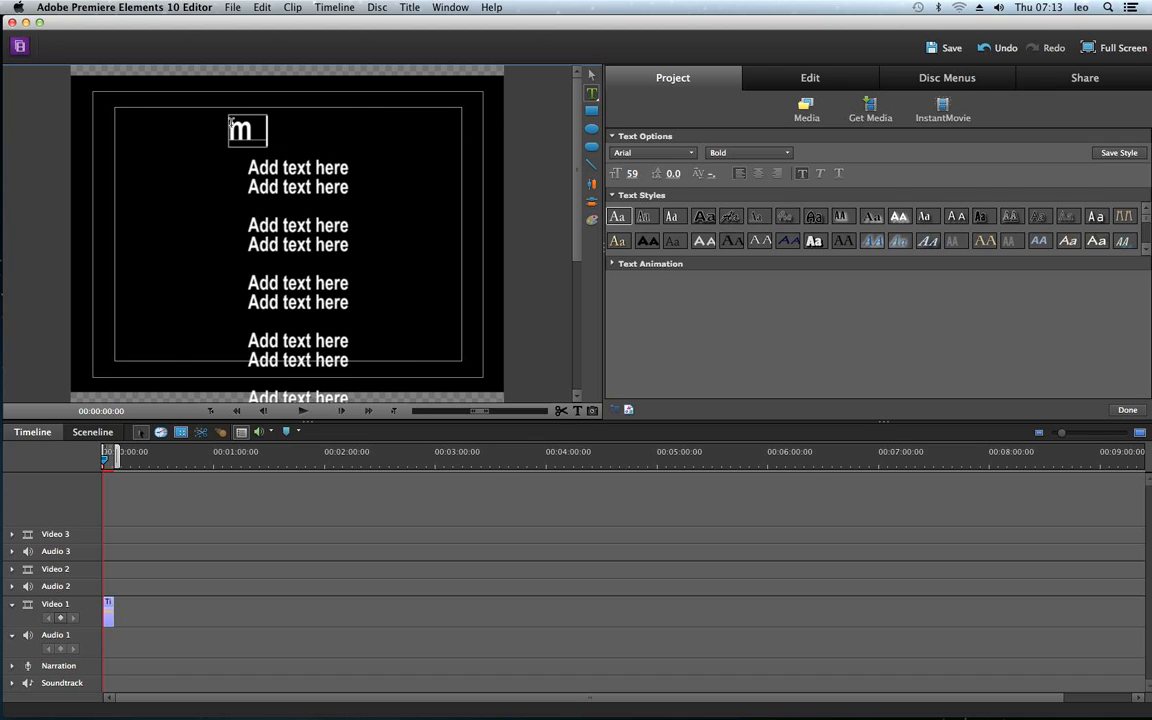
text(y movue)
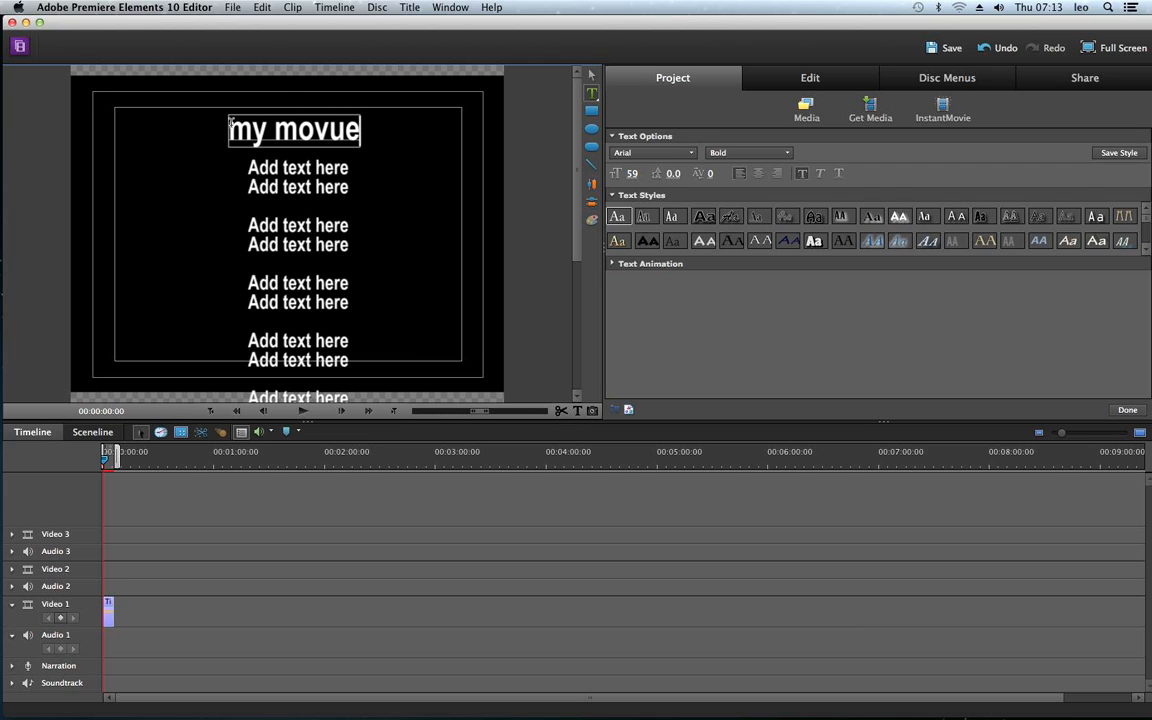
Replace the first placeholder line with "editer" and "me" on separate lines, and clear the placeholder line directly below them
click(297, 225)
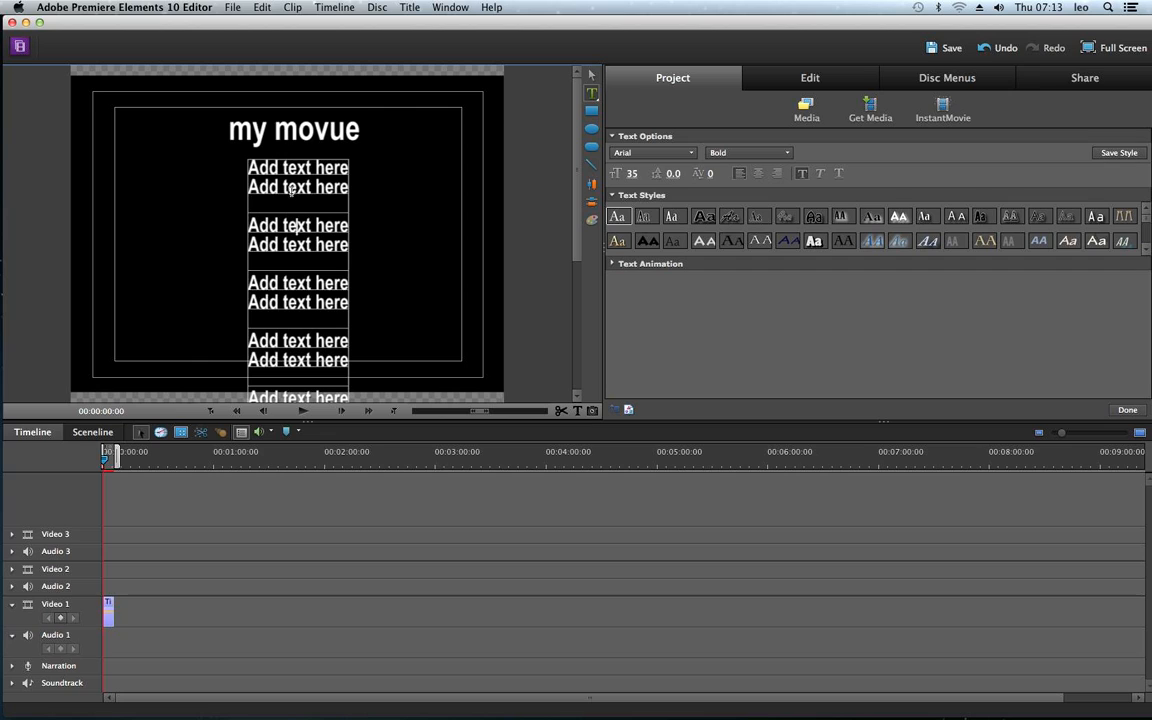
double_click(296, 170)
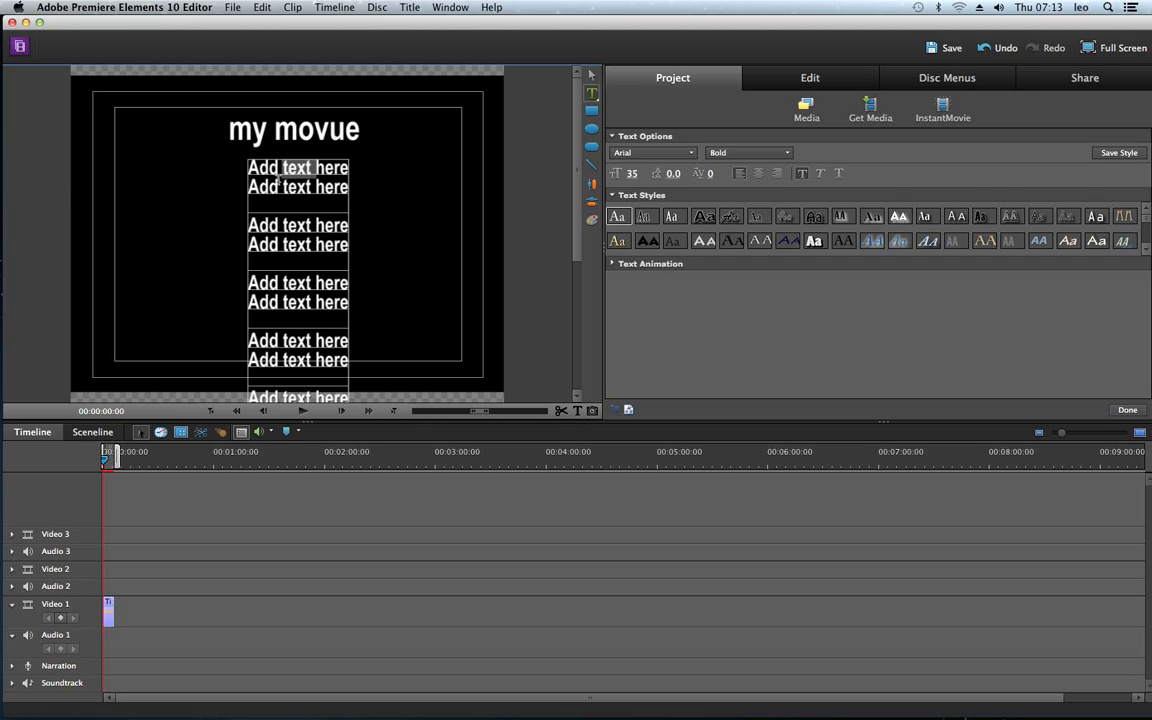
drag(248, 168, 334, 178)
text(re)
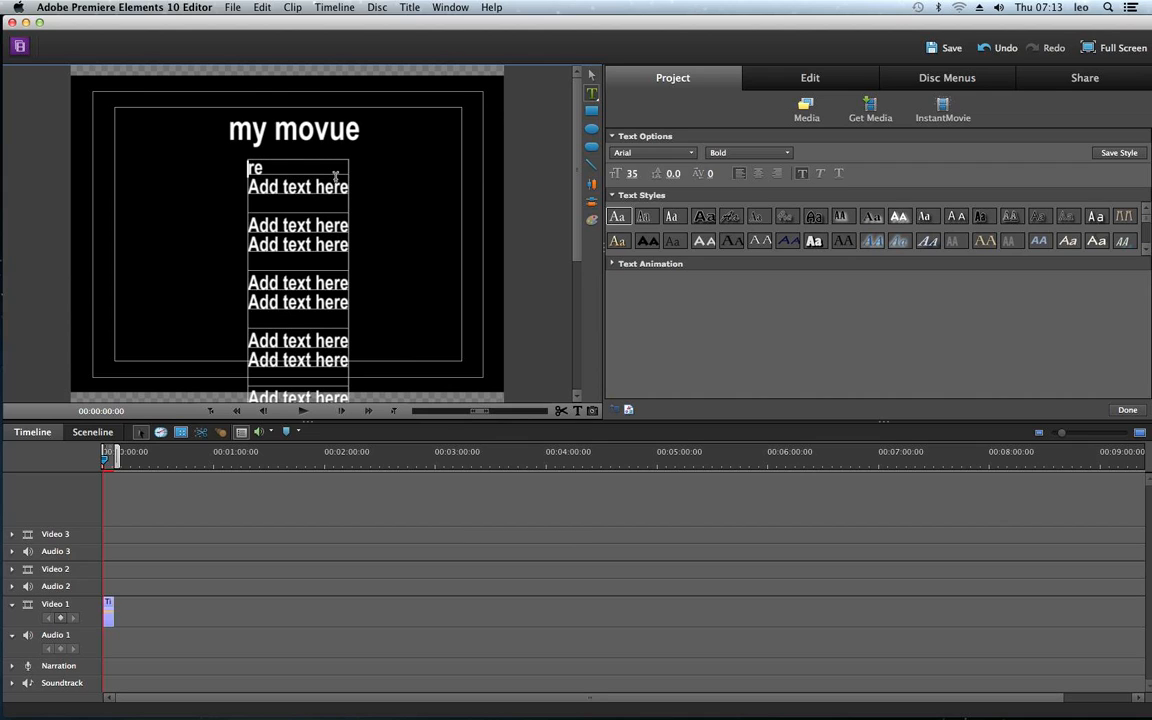
key(BackSpace)
key(Right)
key(BackSpace)
text(editer me)
key(BackSpace)
key(BackSpace)
key(BackSpace)
key(Return)
text(me)
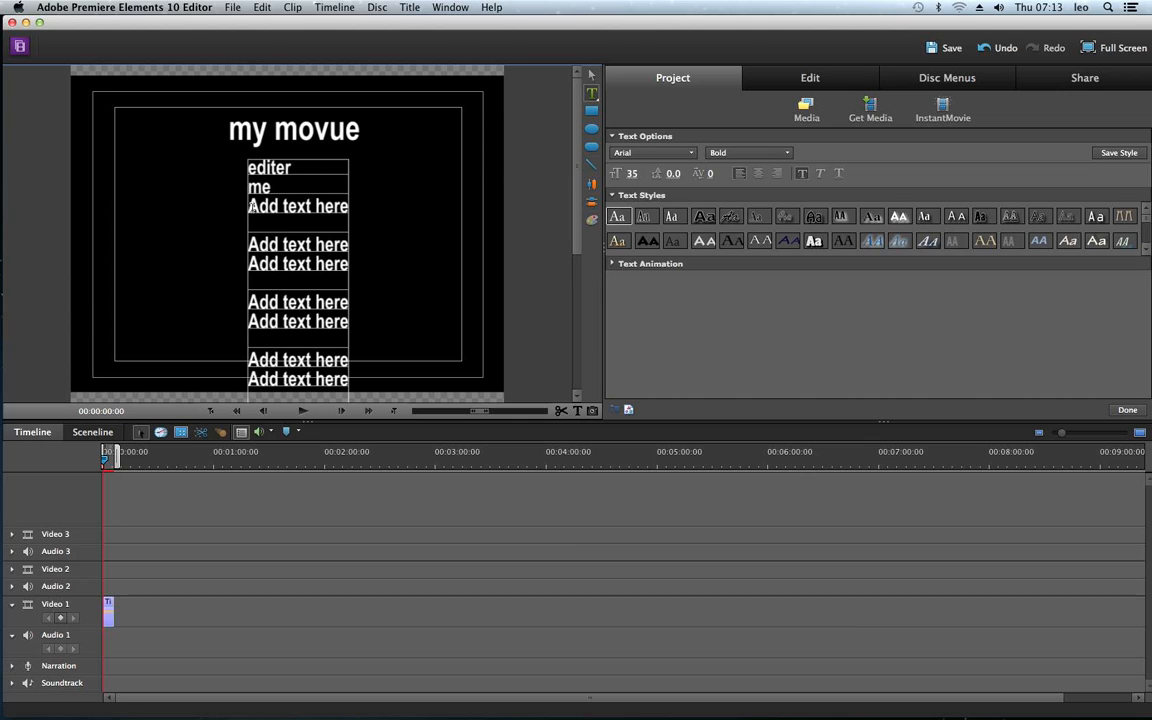
drag(247, 206, 358, 205)
key(BackSpace)
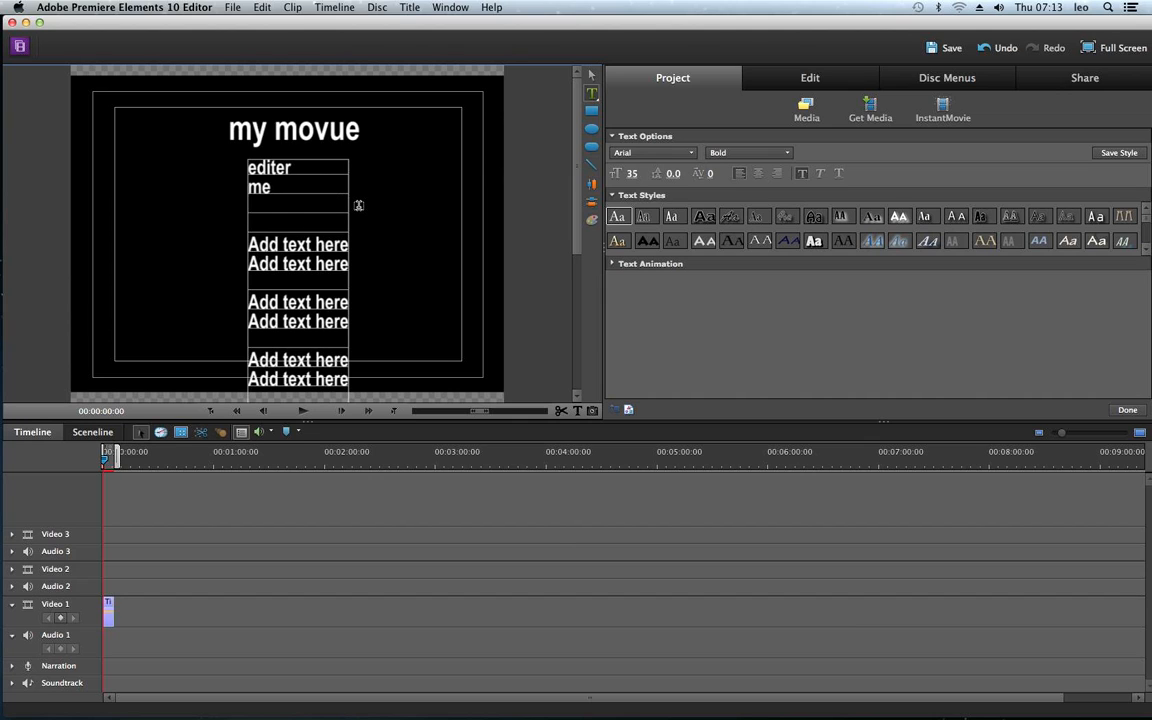
Centre-align the "editer" and "me" lines in the rolling title
click(275, 200)
drag(275, 200, 250, 164)
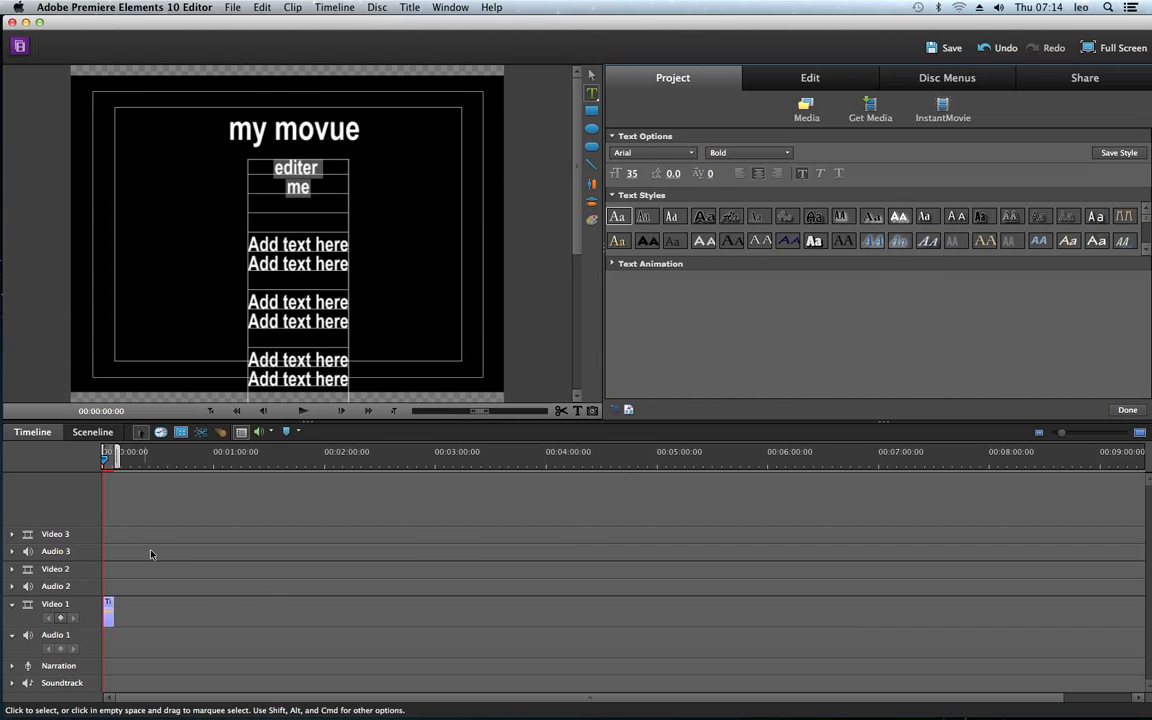
Extend the end of the timeline's work area to about 37 seconds and leave title editing
click(116, 454)
drag(117, 456, 174, 459)
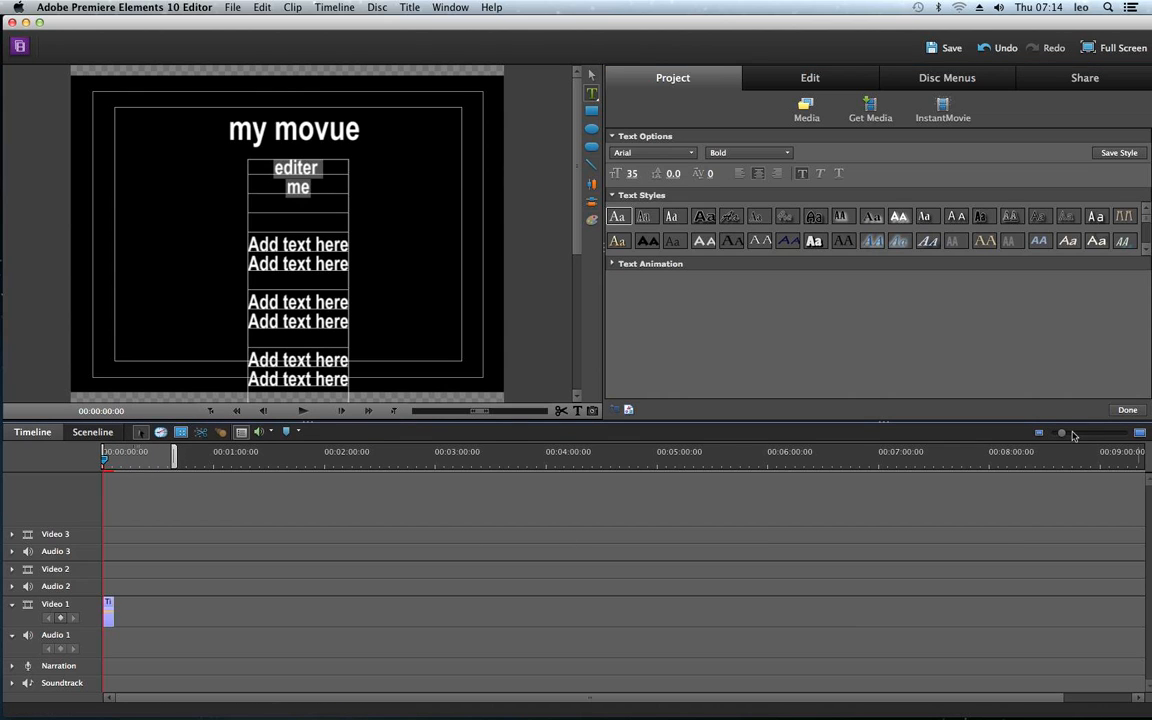
drag(1062, 433, 1088, 433)
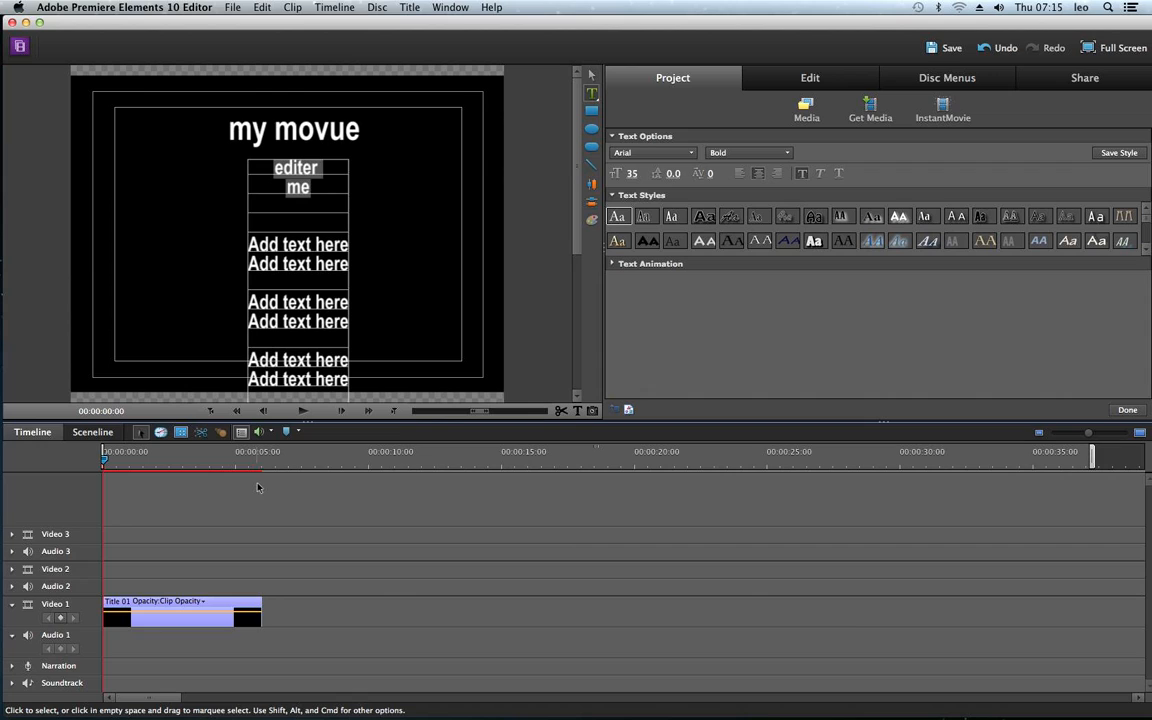
click(136, 587)
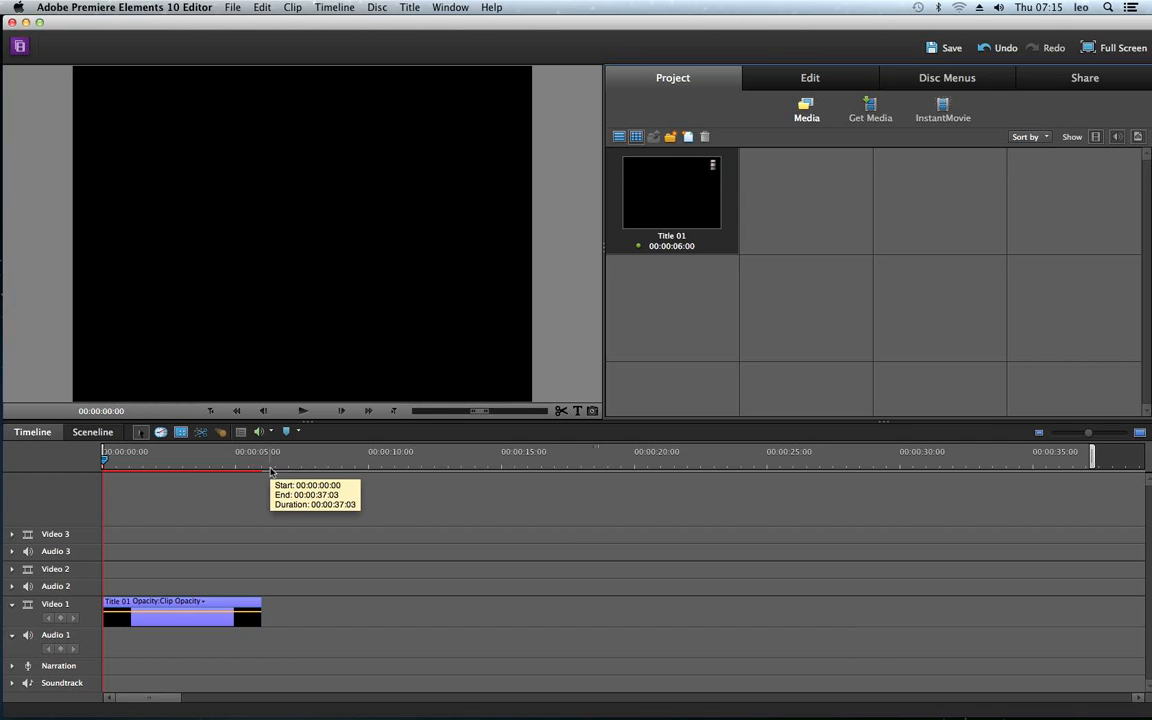
Render the timeline's work area and play back the rolling title before and after rendering
key(space)
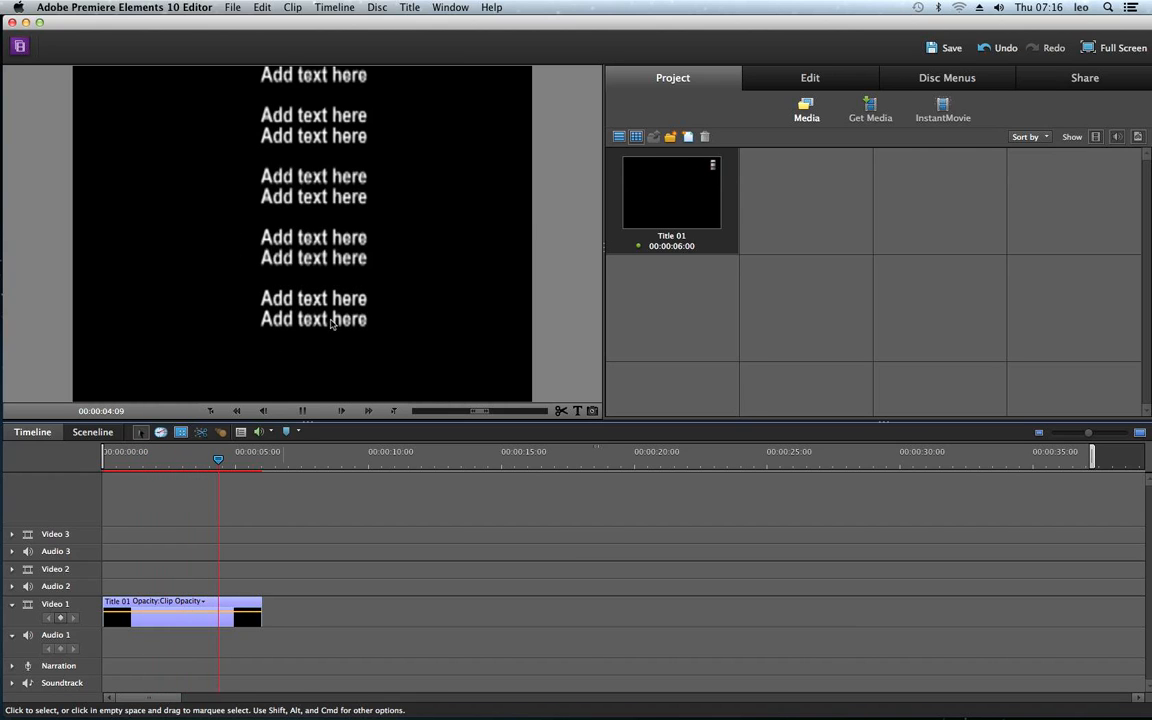
click(352, 6)
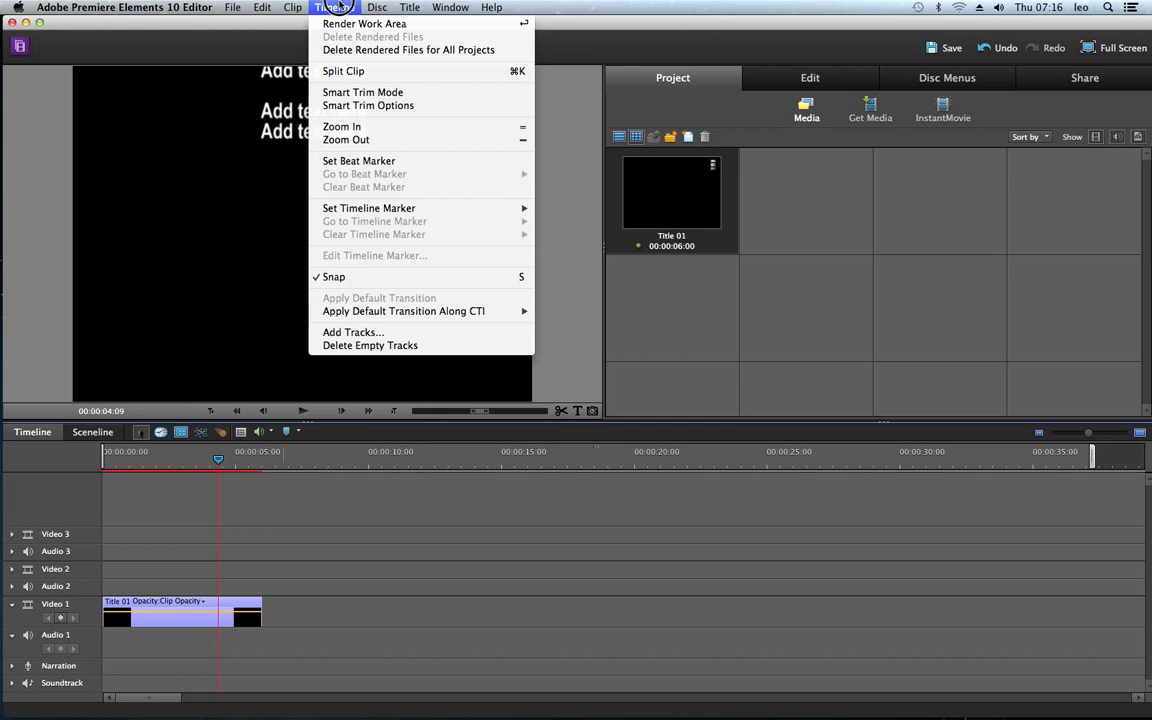
click(364, 23)
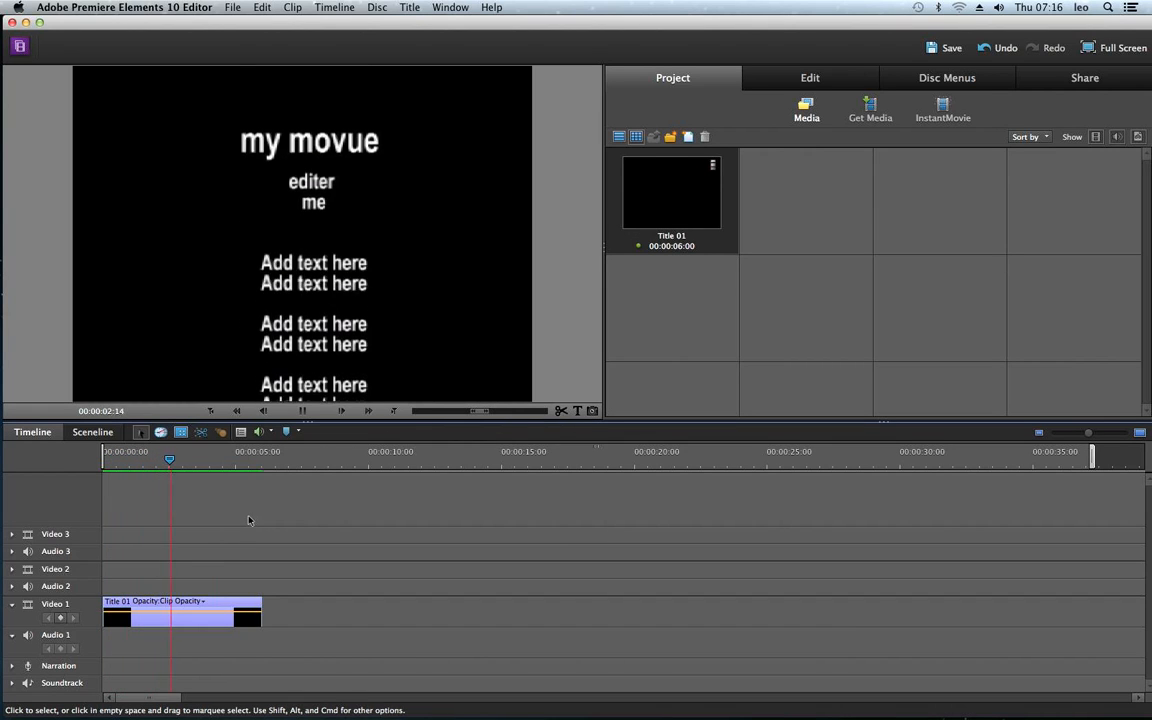
key(space)
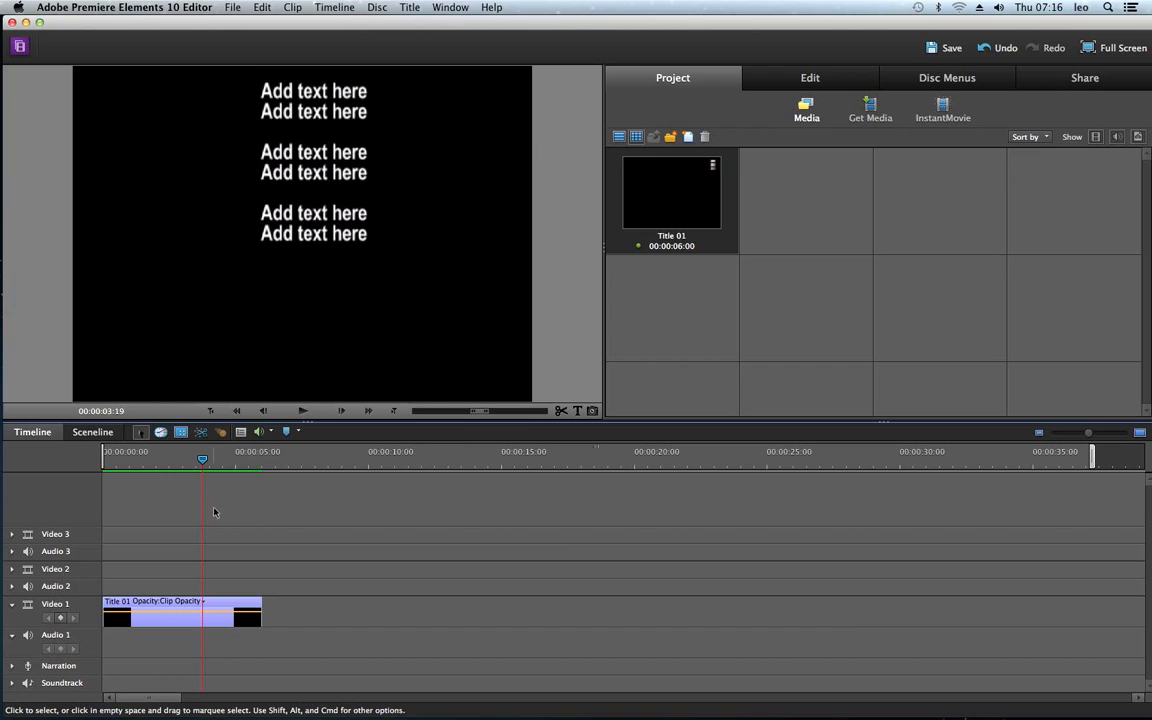
Add a Bars and Tone clip to the timeline at 00:00:06:06, just past the title's end
drag(198, 462, 269, 466)
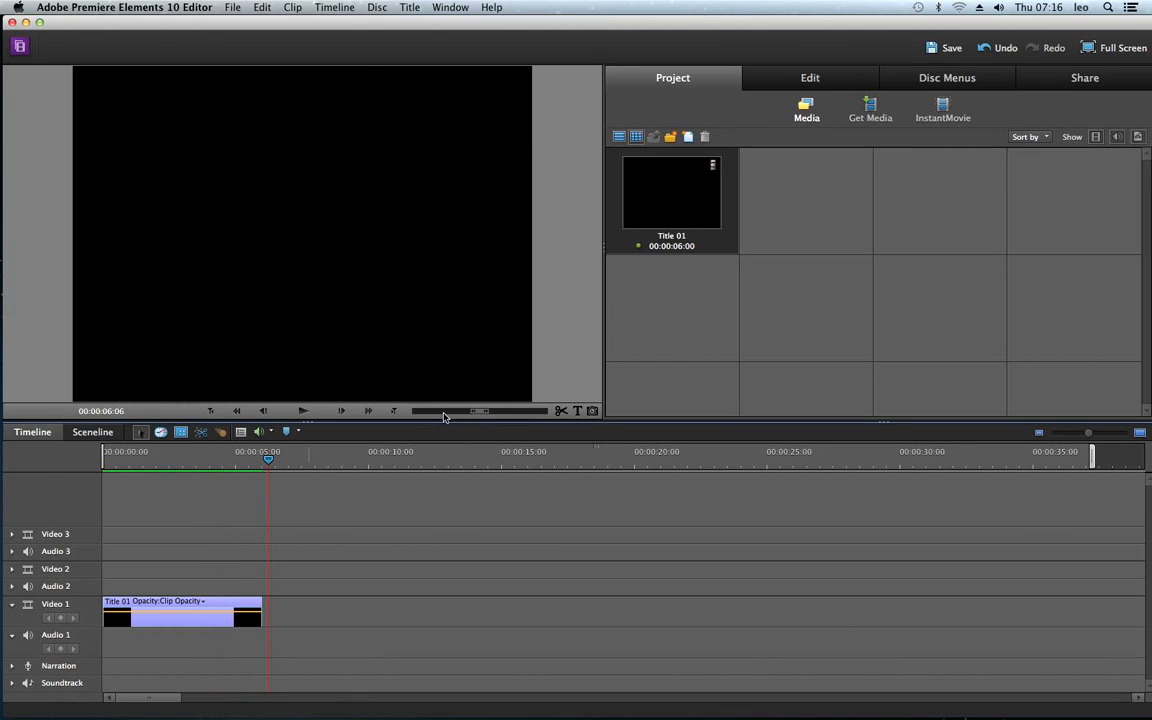
right_click(746, 231)
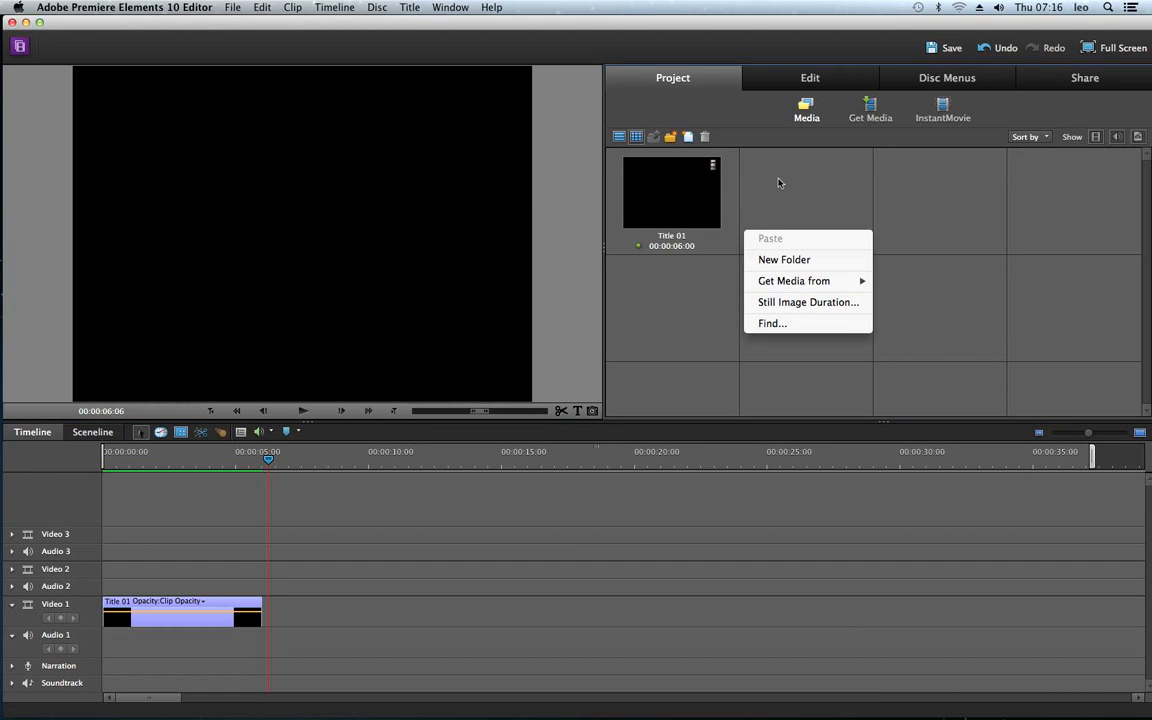
click(780, 182)
mouse_move(262, 7)
mouse_down()
mouse_move(236, 12)
mouse_move(239, 28)
mouse_move(239, 13)
mouse_move(262, 8)
mouse_up()
click(800, 114)
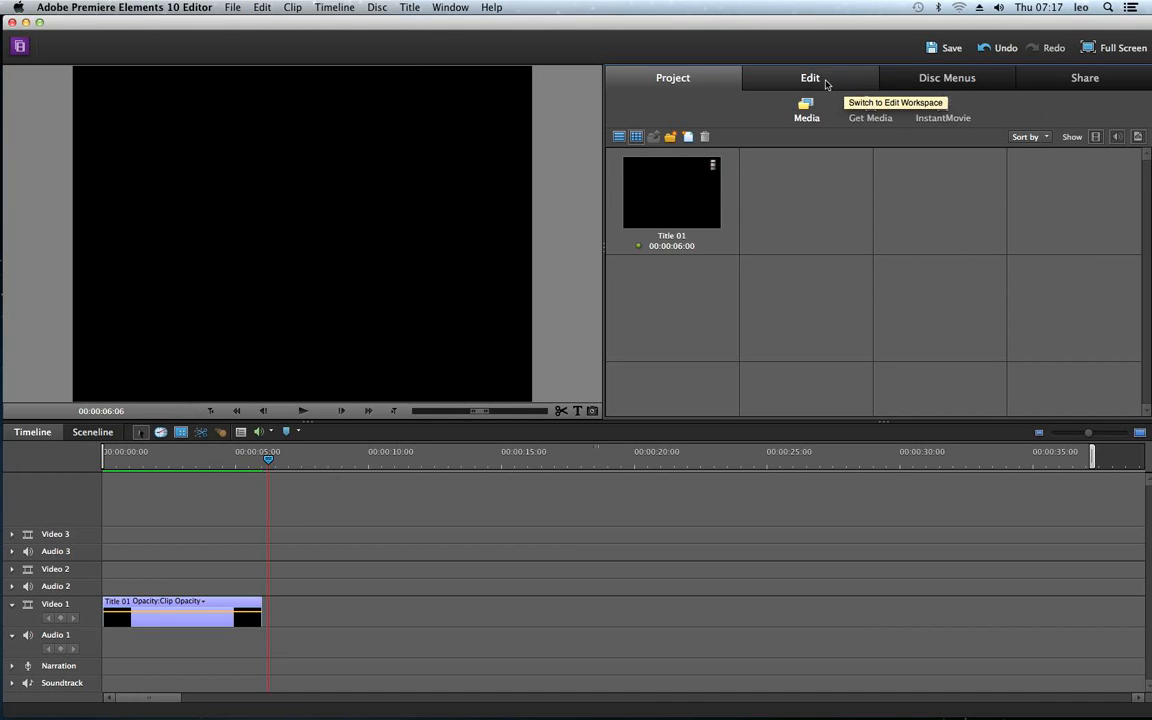
click(773, 80)
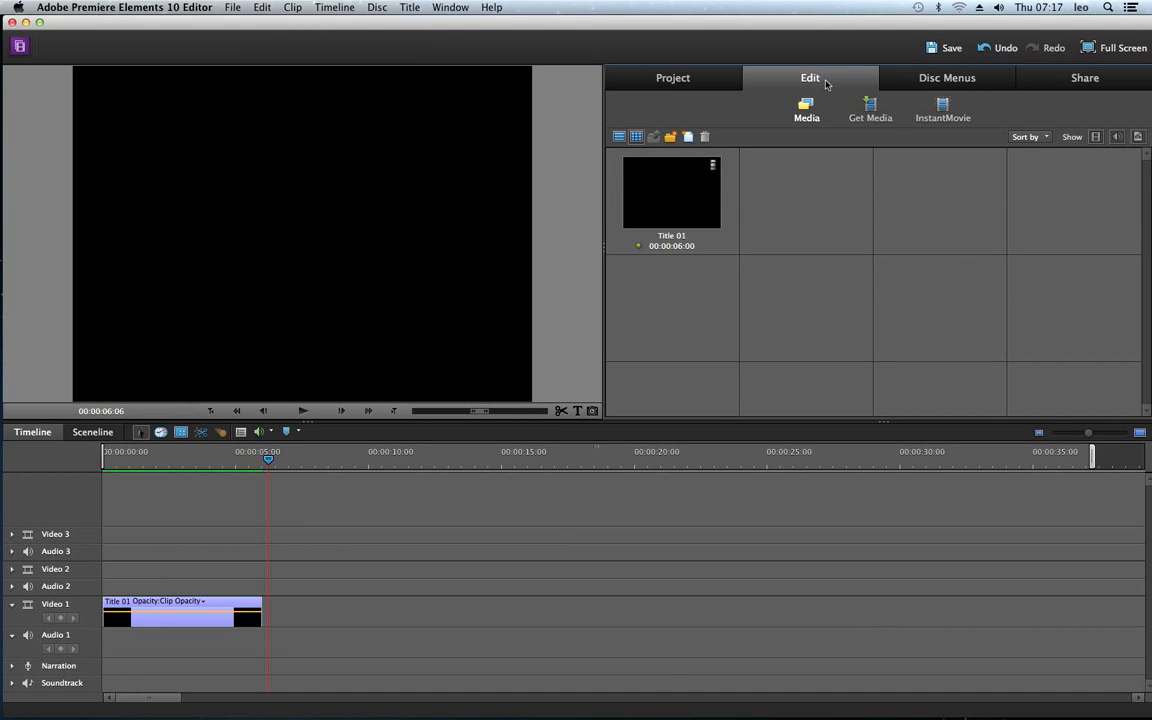
click(689, 84)
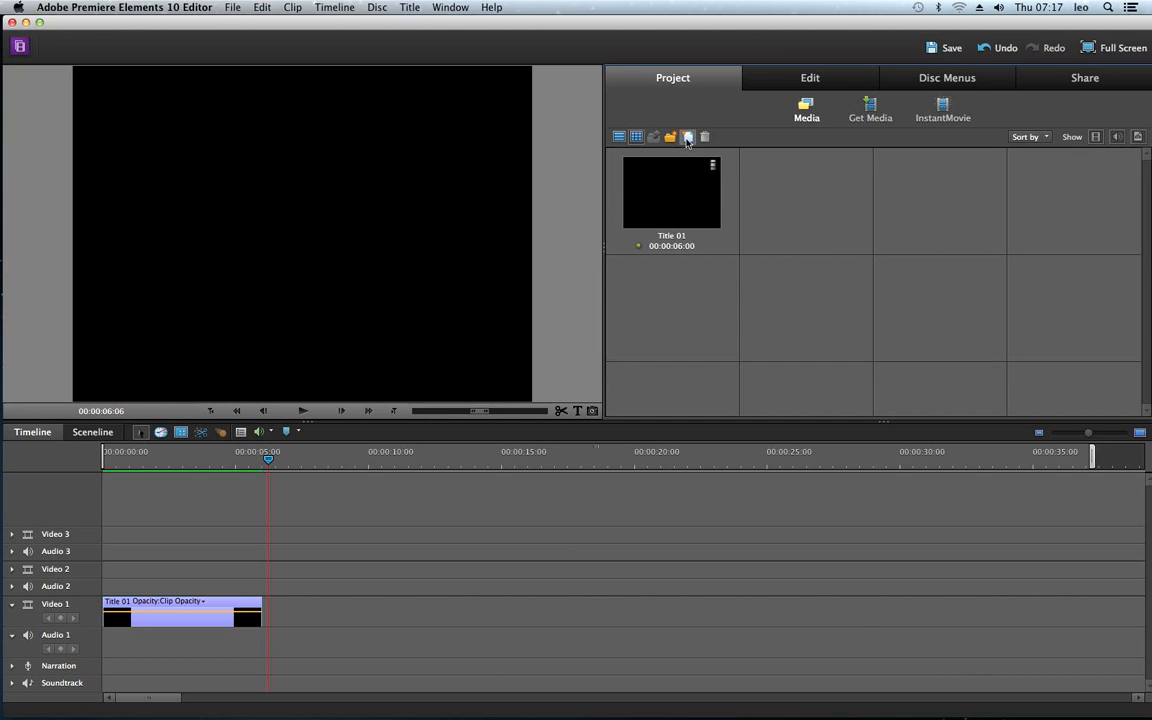
click(688, 138)
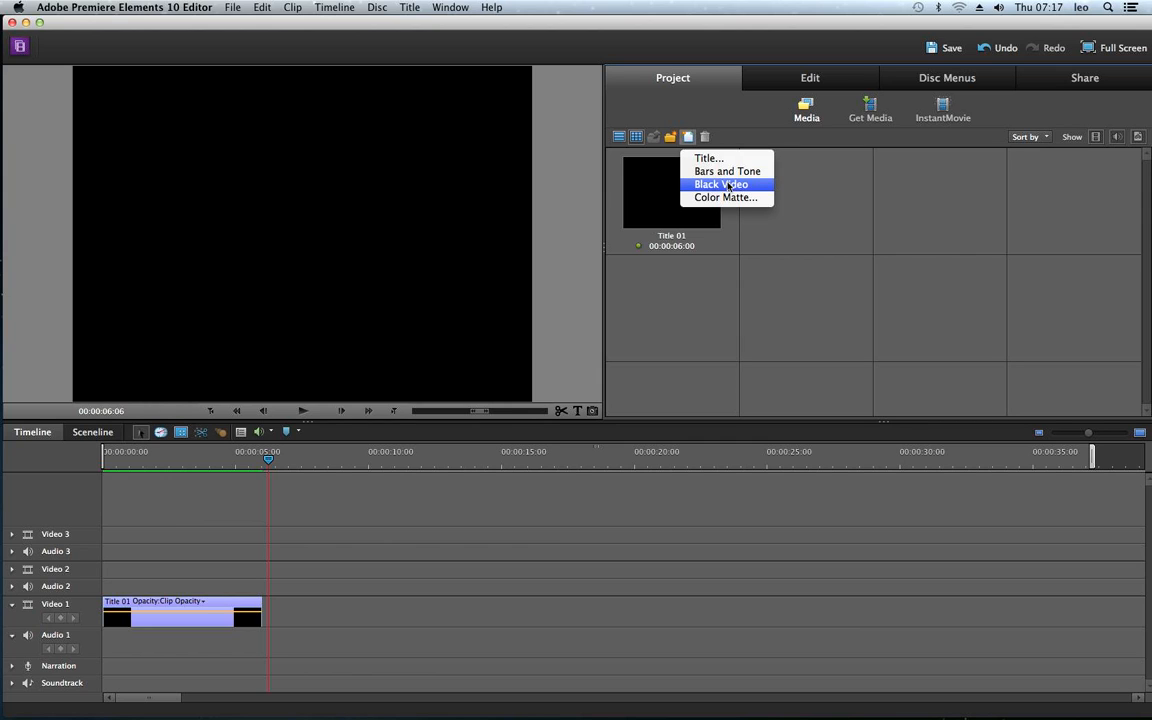
click(727, 172)
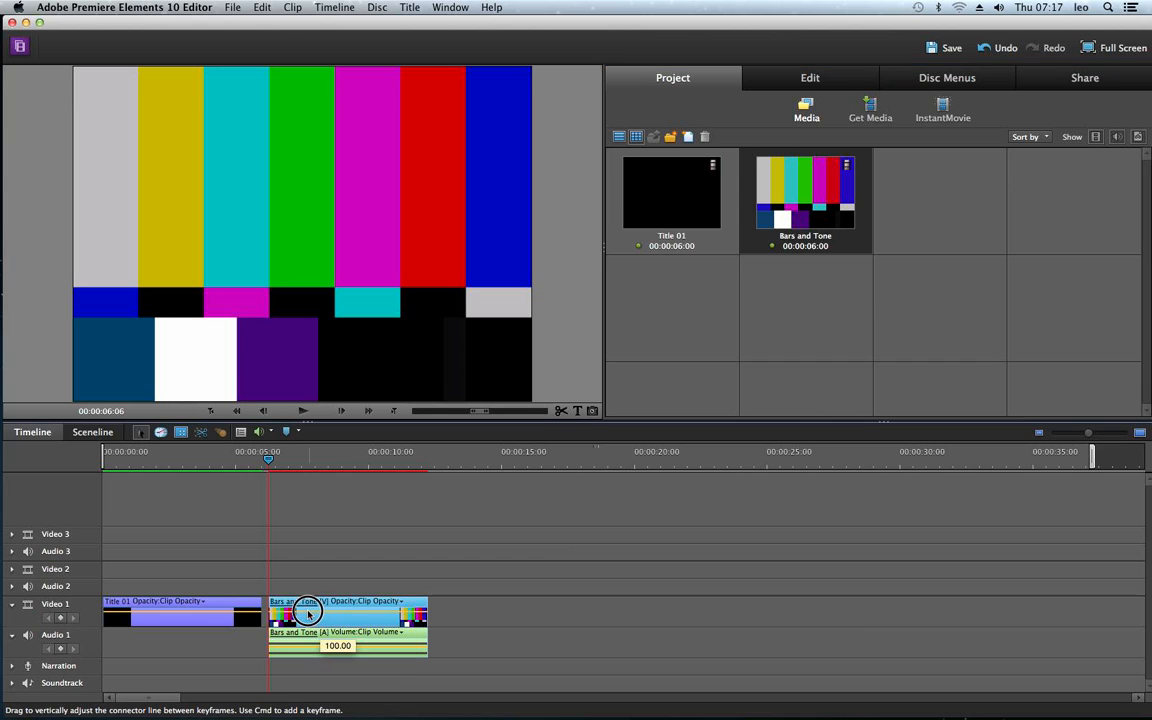
Lower the Bars and Tone clip's opacity and move the clip slightly earlier so it overlaps the title's end
drag(296, 610, 335, 612)
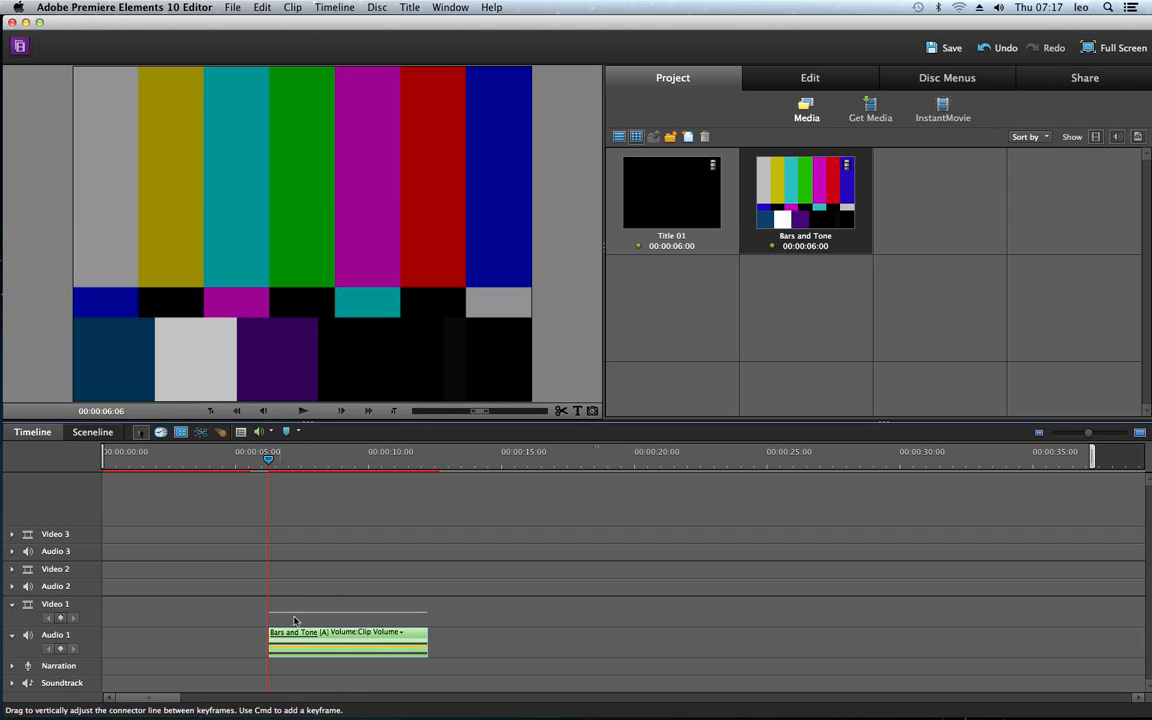
mouse_move(334, 607)
mouse_down()
mouse_move(308, 606)
mouse_move(330, 606)
mouse_up()
click(408, 550)
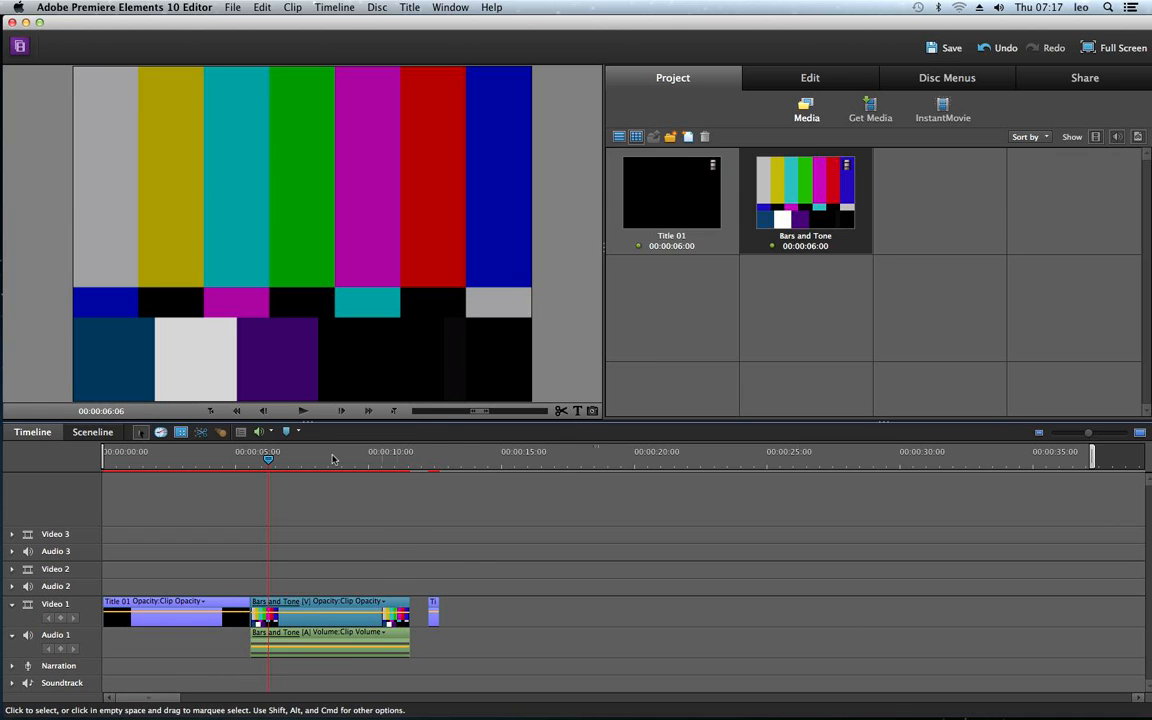
Play back the transition from the title into the Bars and Tone clip
drag(268, 457, 252, 457)
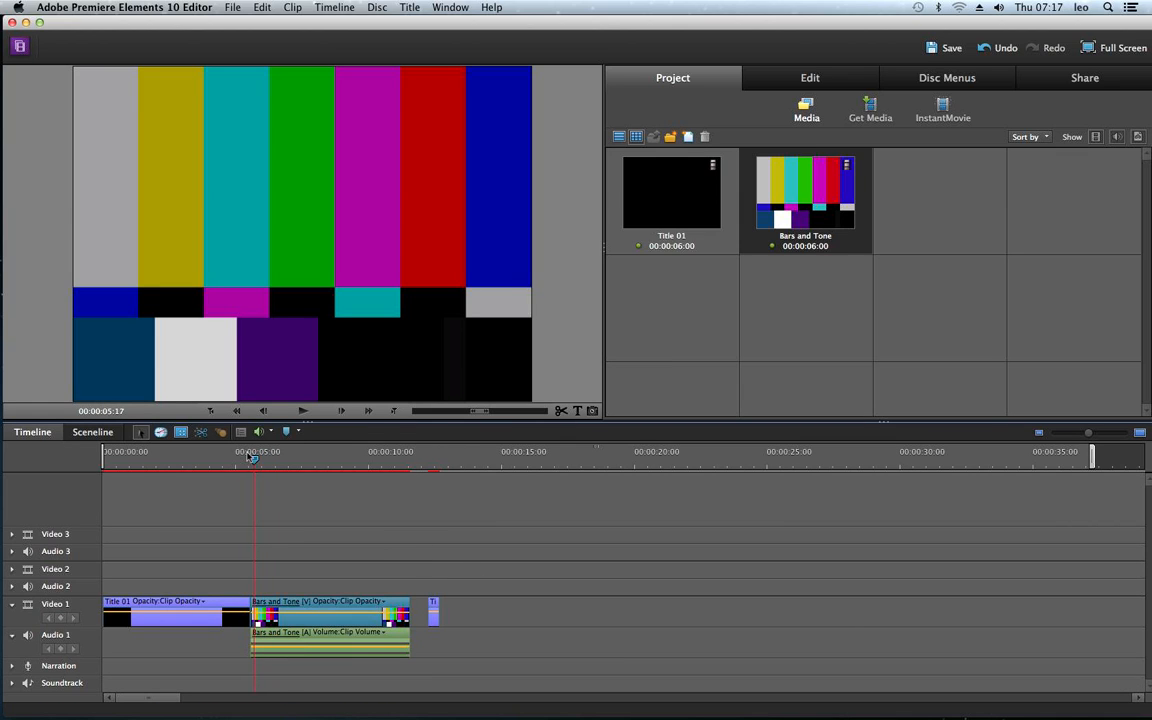
key(space)
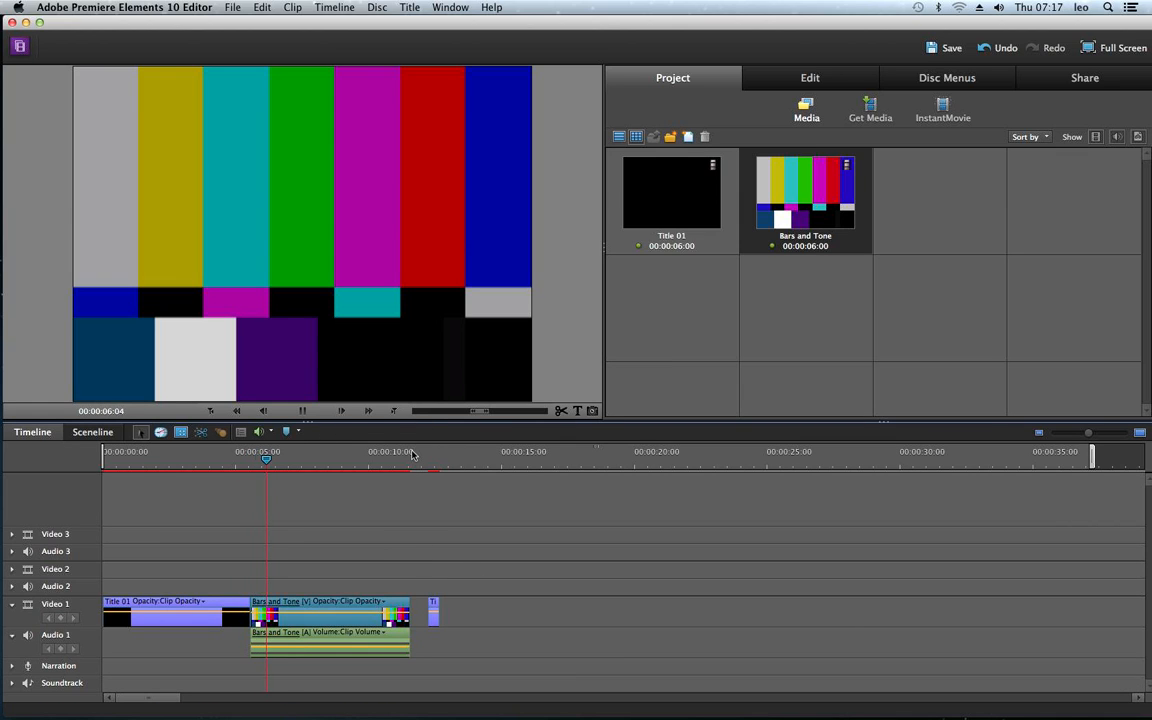
key(space)
drag(271, 457, 240, 457)
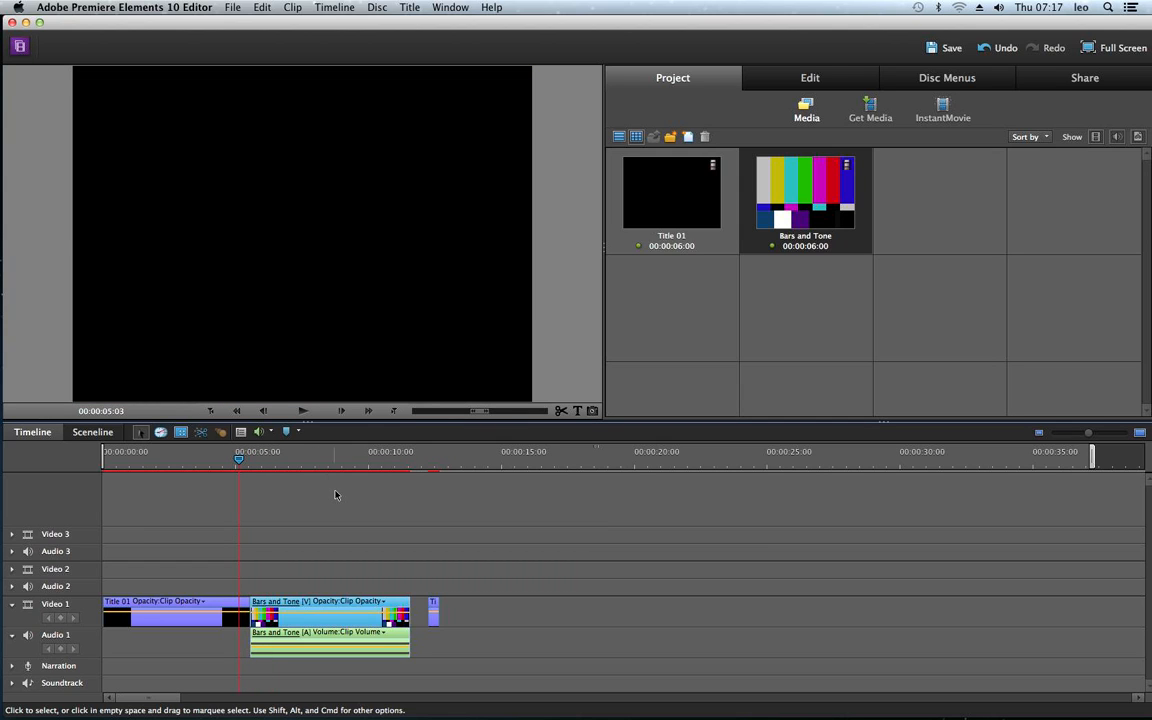
key(space)
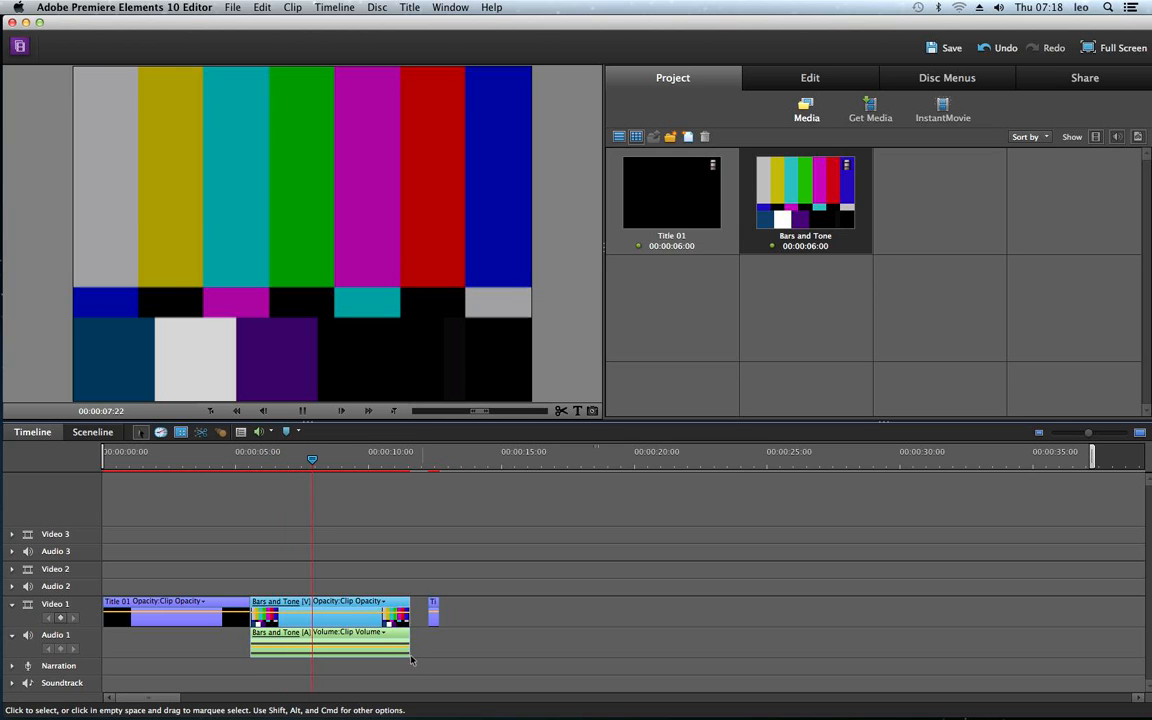
Switch the Bars and Tone audio clip's keyframe graph to the volume's Bypass property and preview the clip
click(383, 632)
mouse_move(380, 651)
click(445, 650)
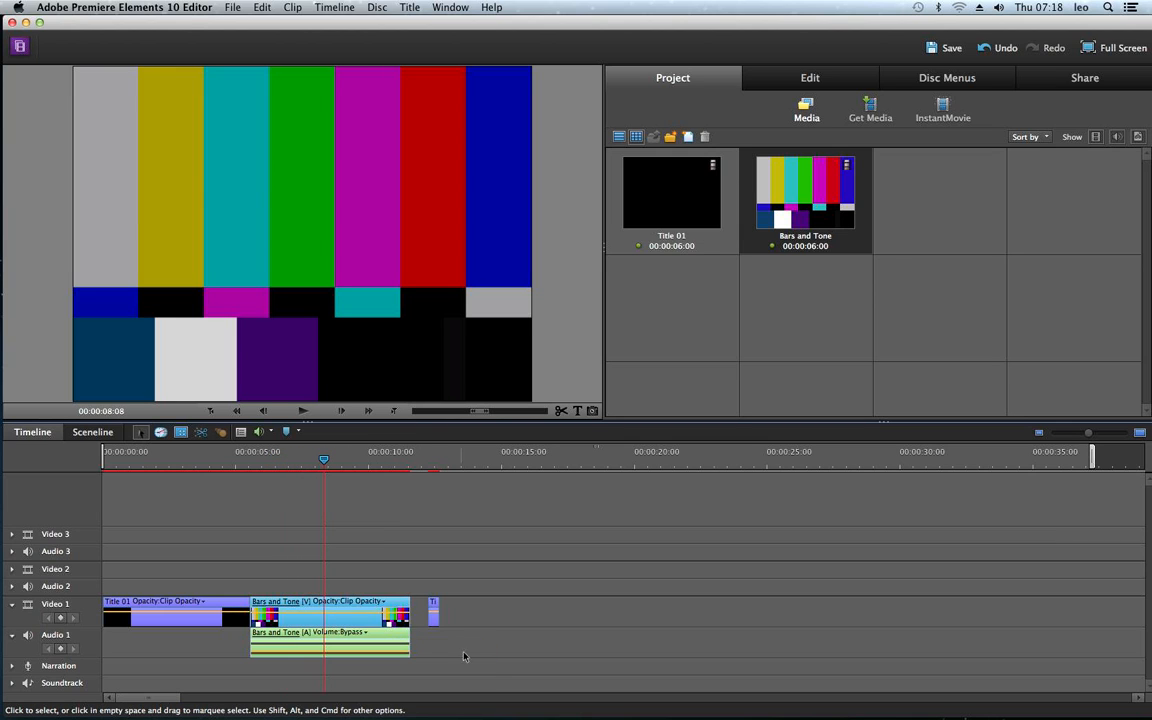
key(space)
click(467, 646)
key(space)
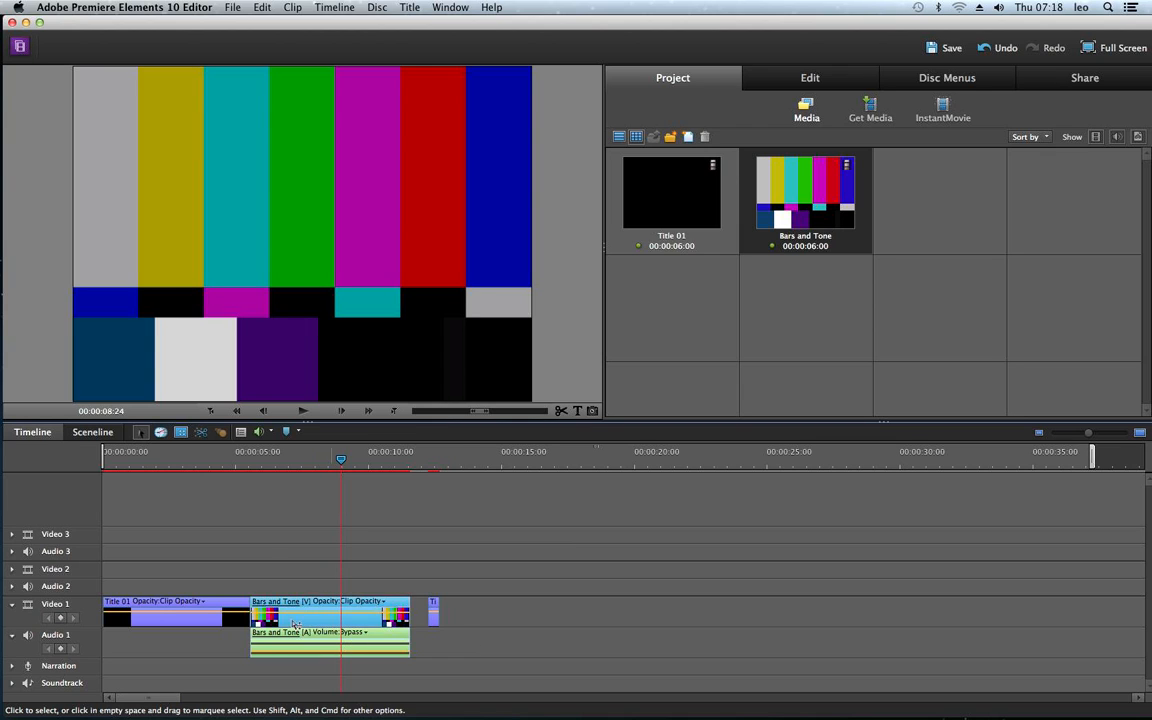
Add a Bypass keyframe to the Bars and Tone audio at 00:00:08:24
click(264, 569)
click(307, 646)
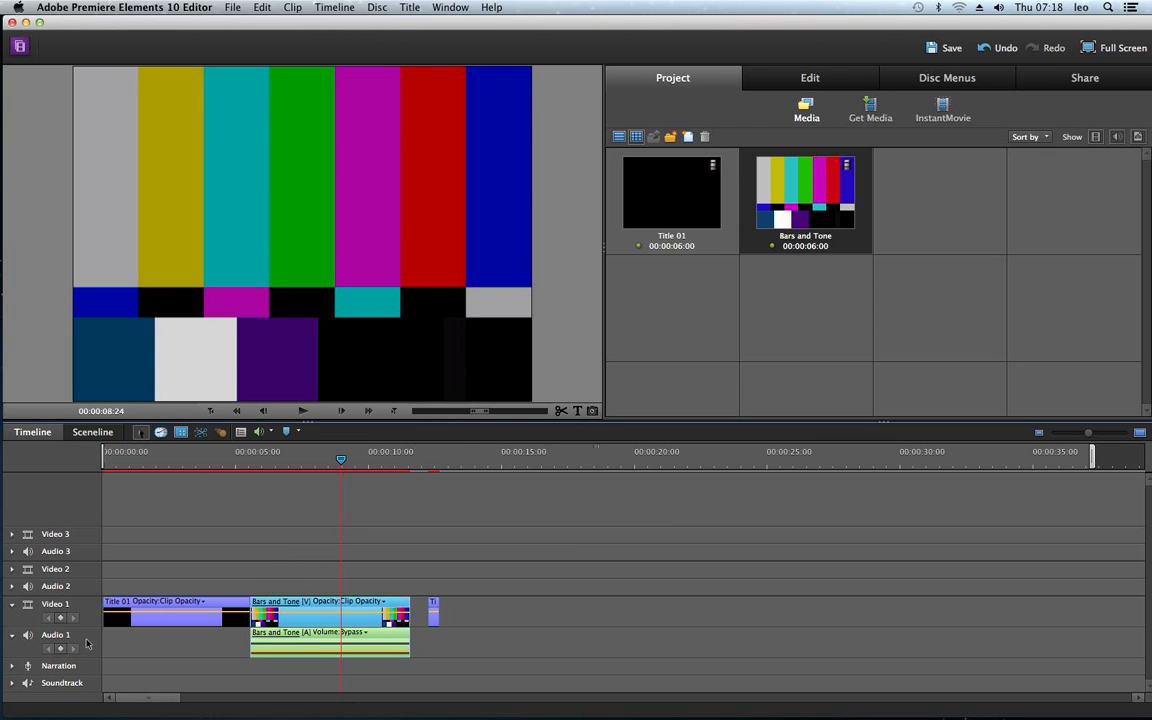
click(339, 651)
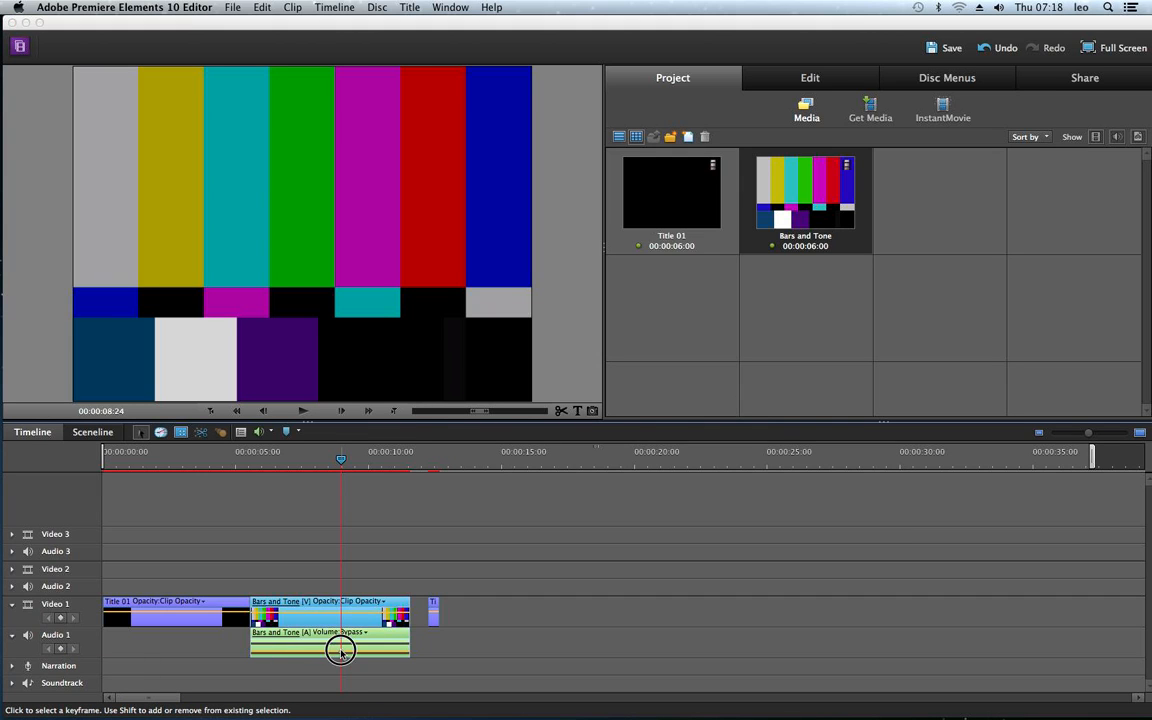
click(338, 644)
mouse_move(338, 644)
mouse_down()
mouse_move(328, 663)
mouse_move(322, 645)
mouse_up()
click(446, 586)
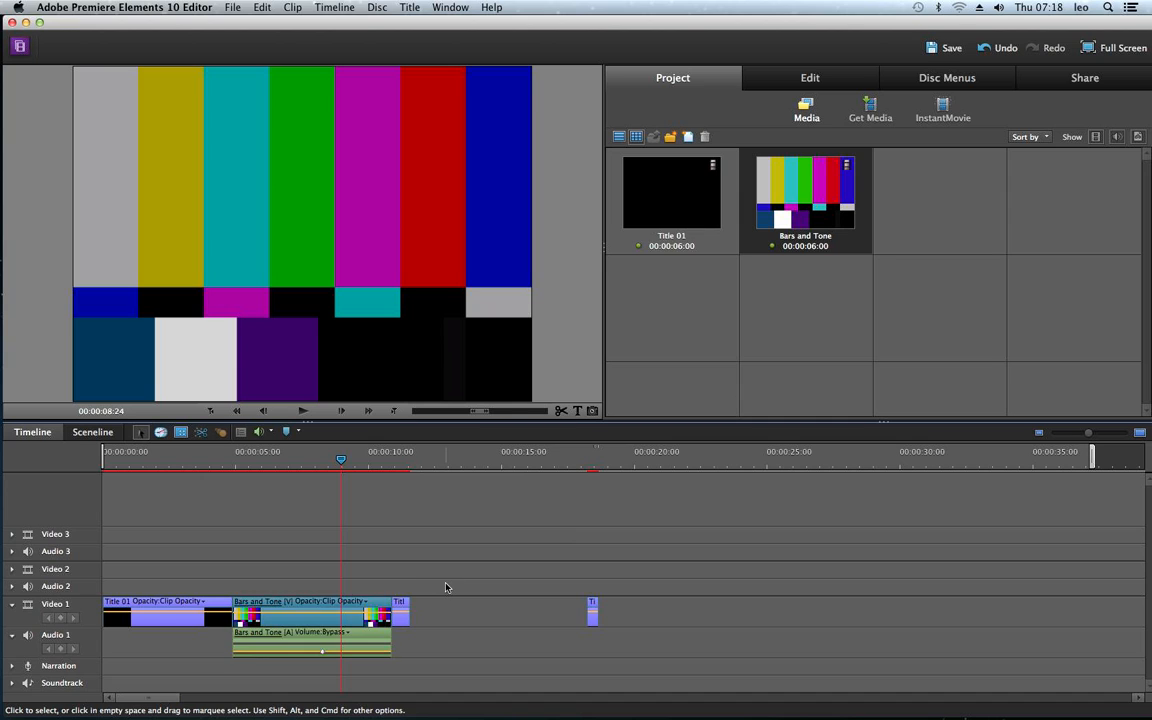
key(super+z)
Delete the leftover title fragment after the Bars and Tone clip
click(443, 552)
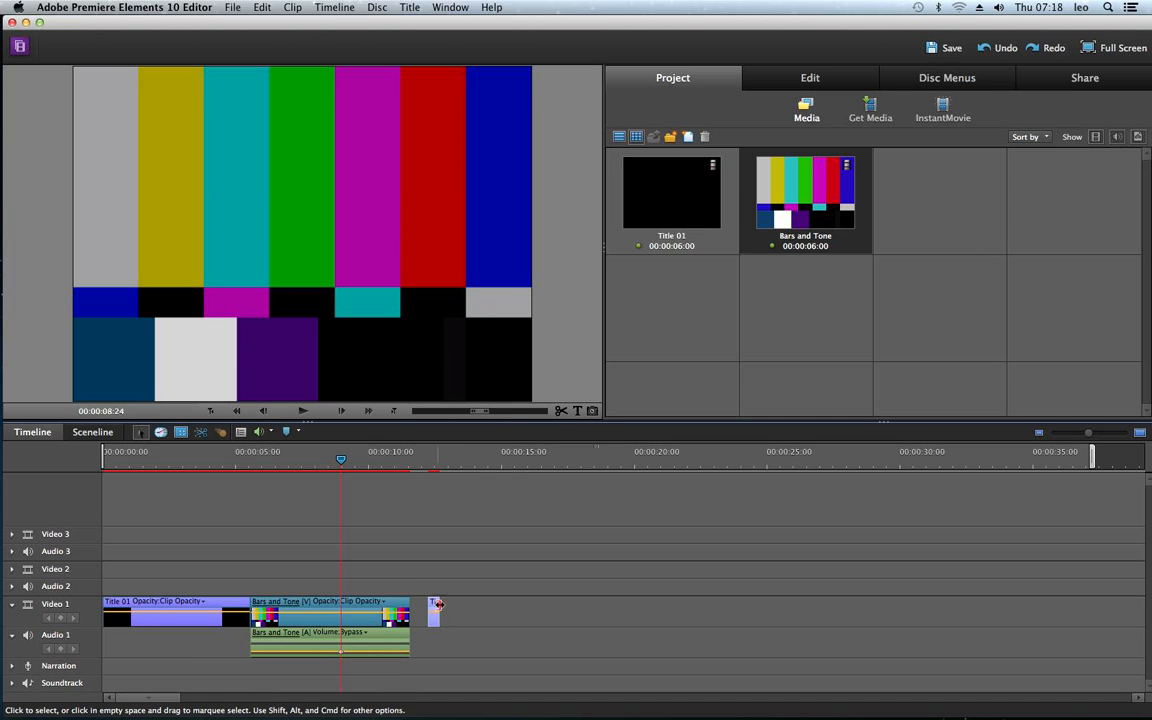
key(Delete)
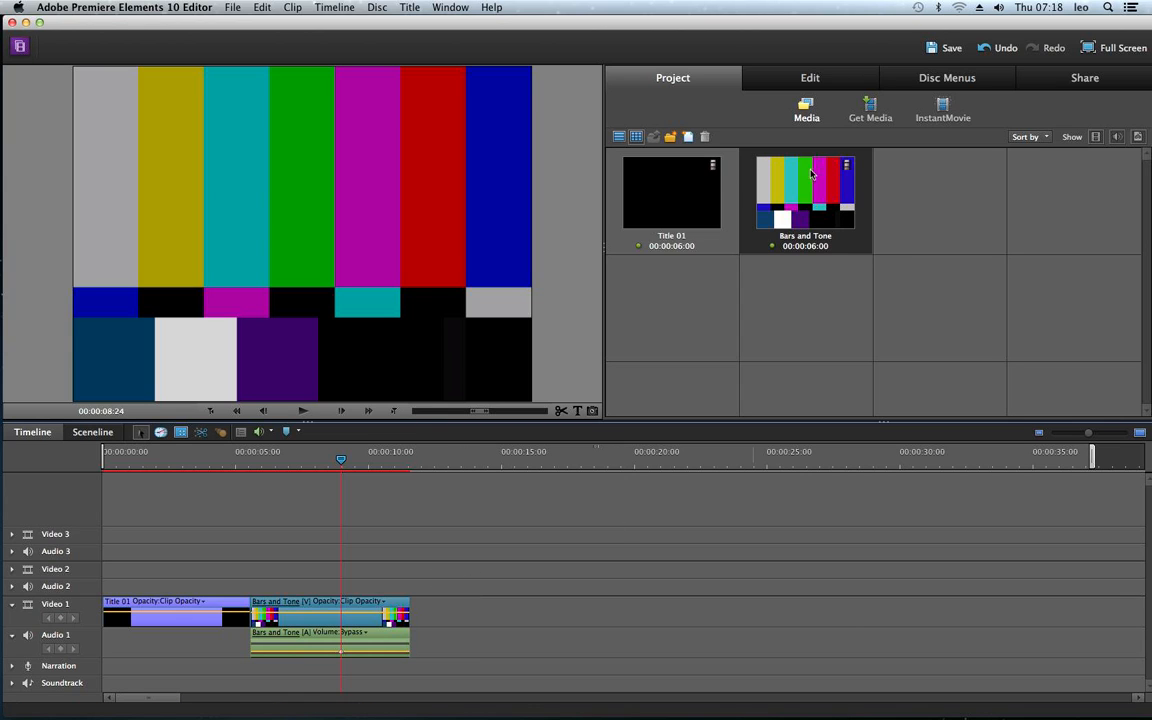
Create a black color matte (000000) in the project and on the timeline after the Bars and Tone clip
click(822, 84)
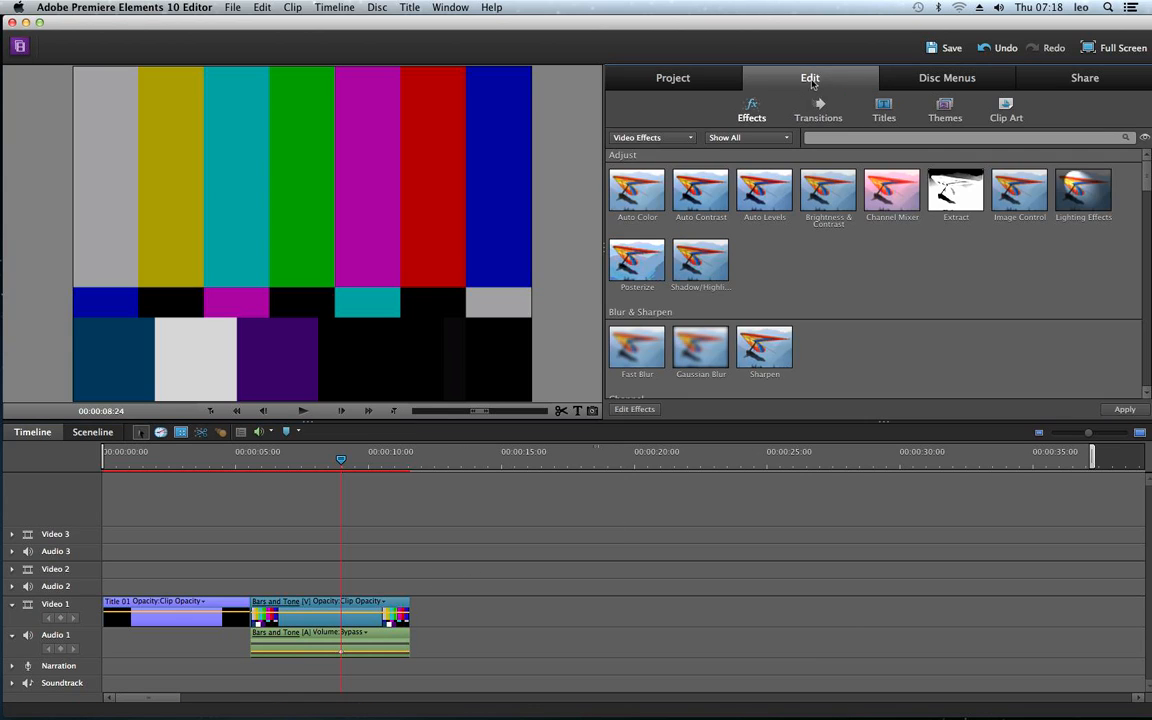
click(707, 84)
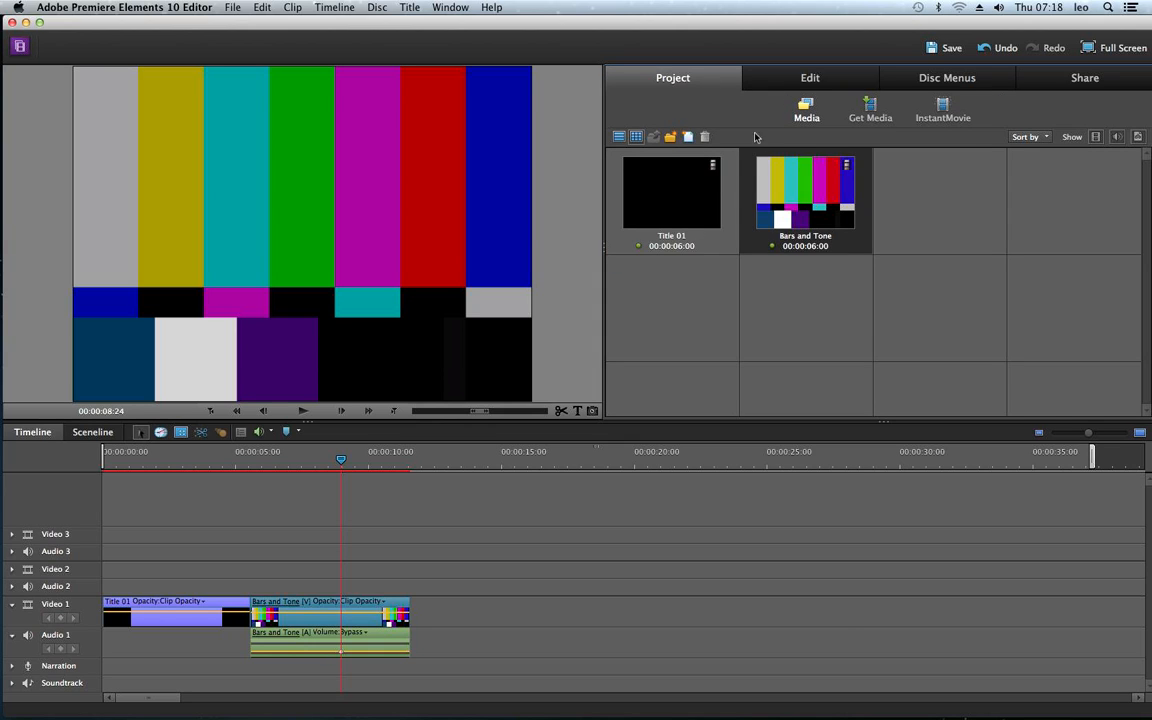
click(688, 136)
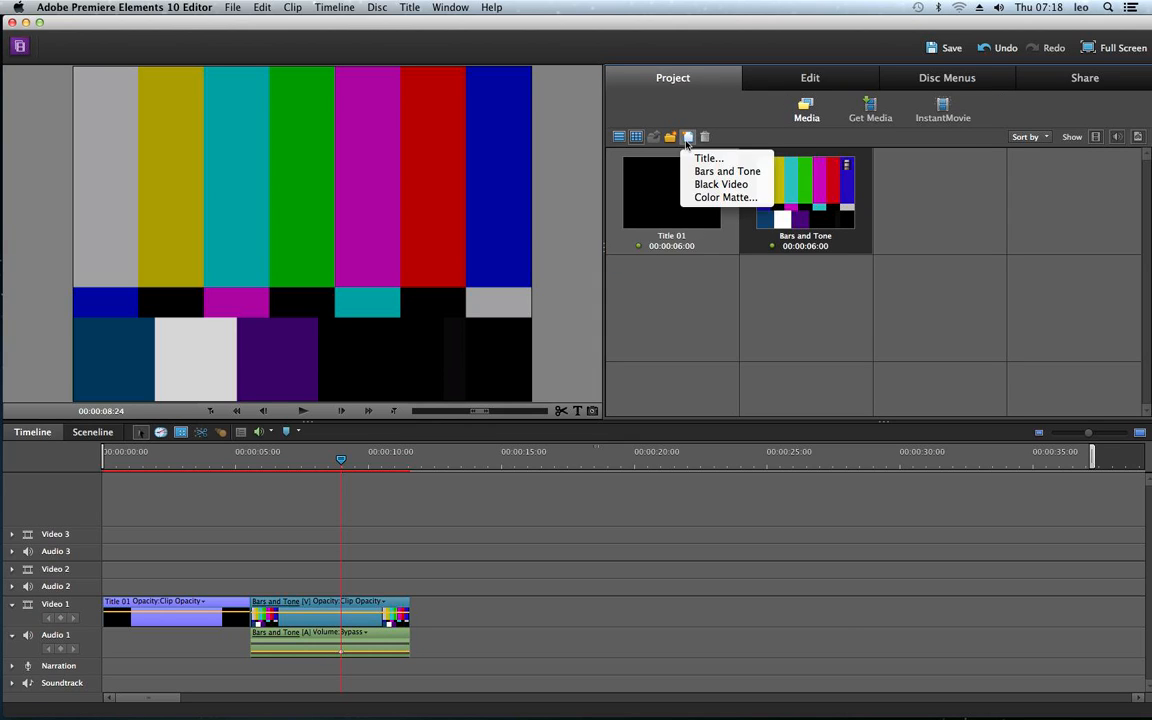
click(751, 197)
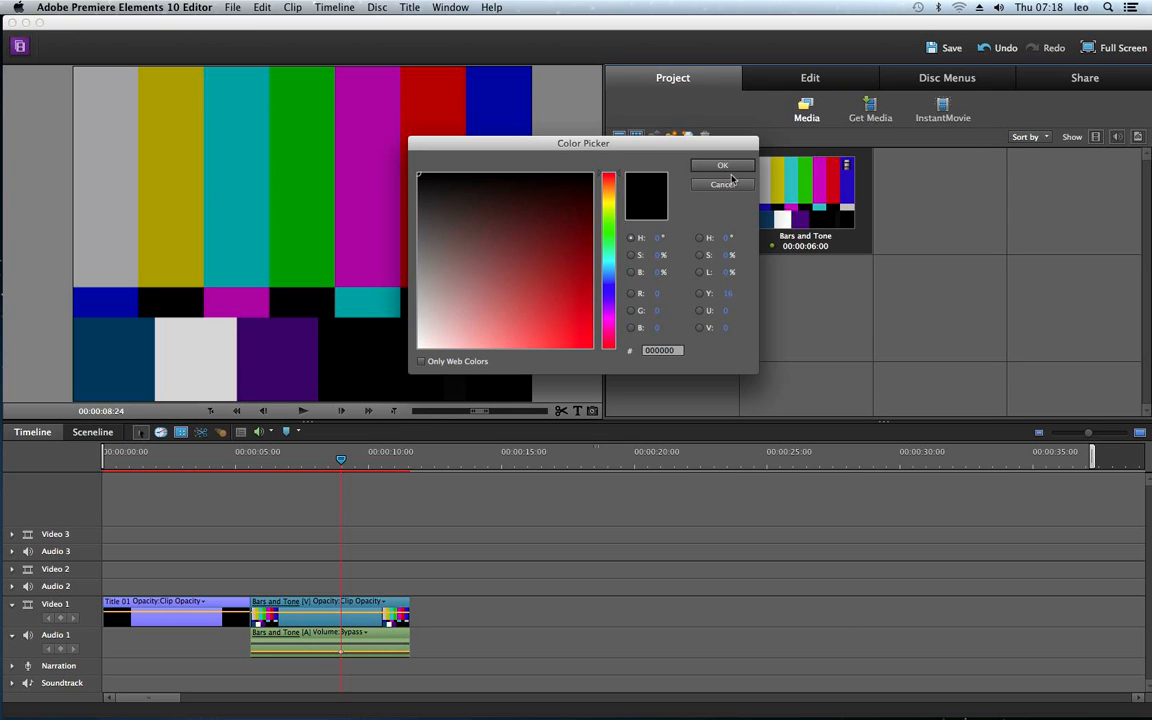
click(660, 158)
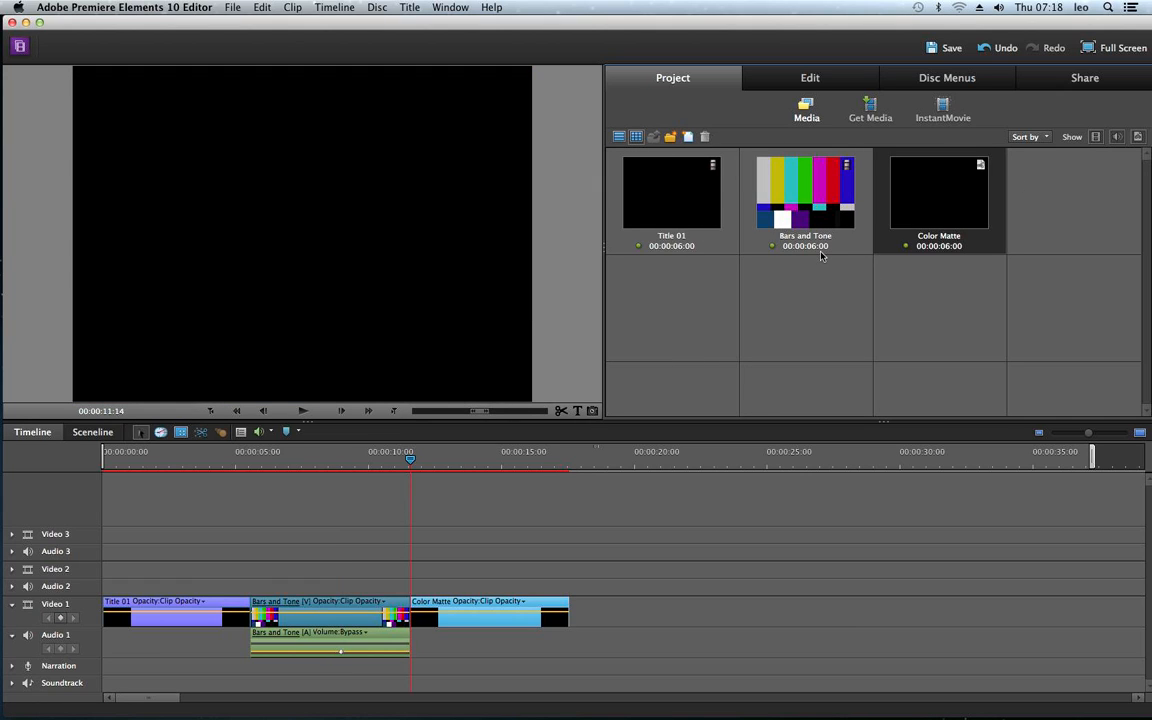
Compare the list and thumbnail views of the project media and leave it in list view
click(621, 137)
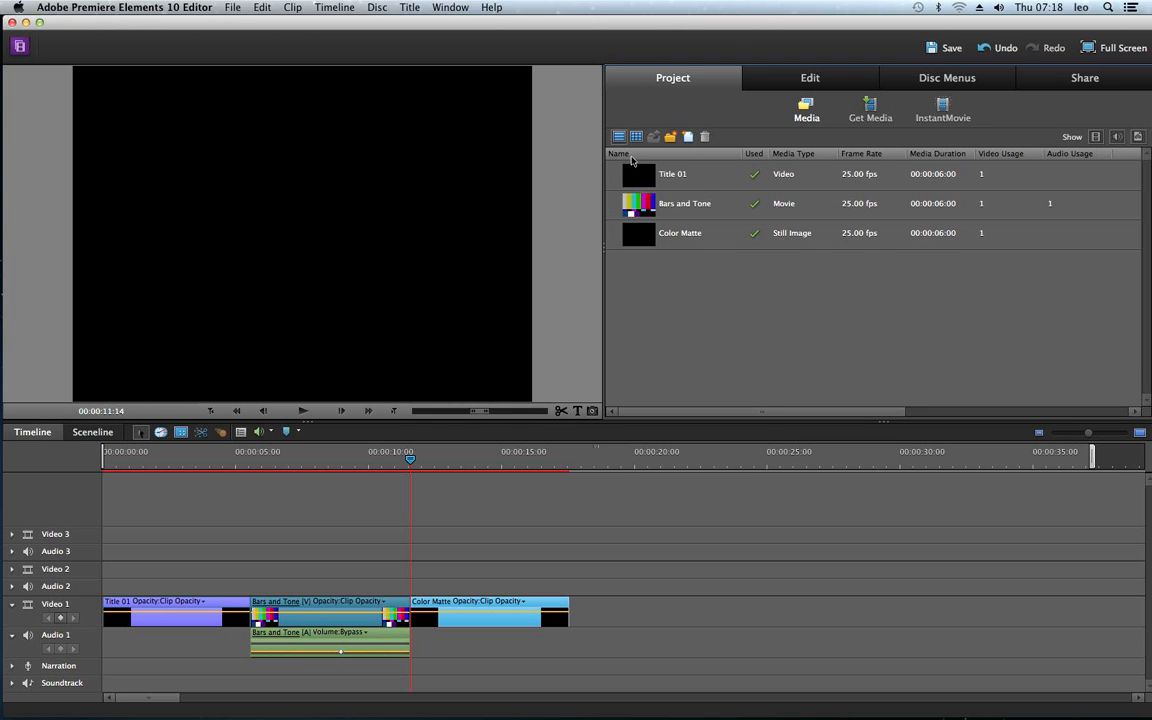
click(632, 142)
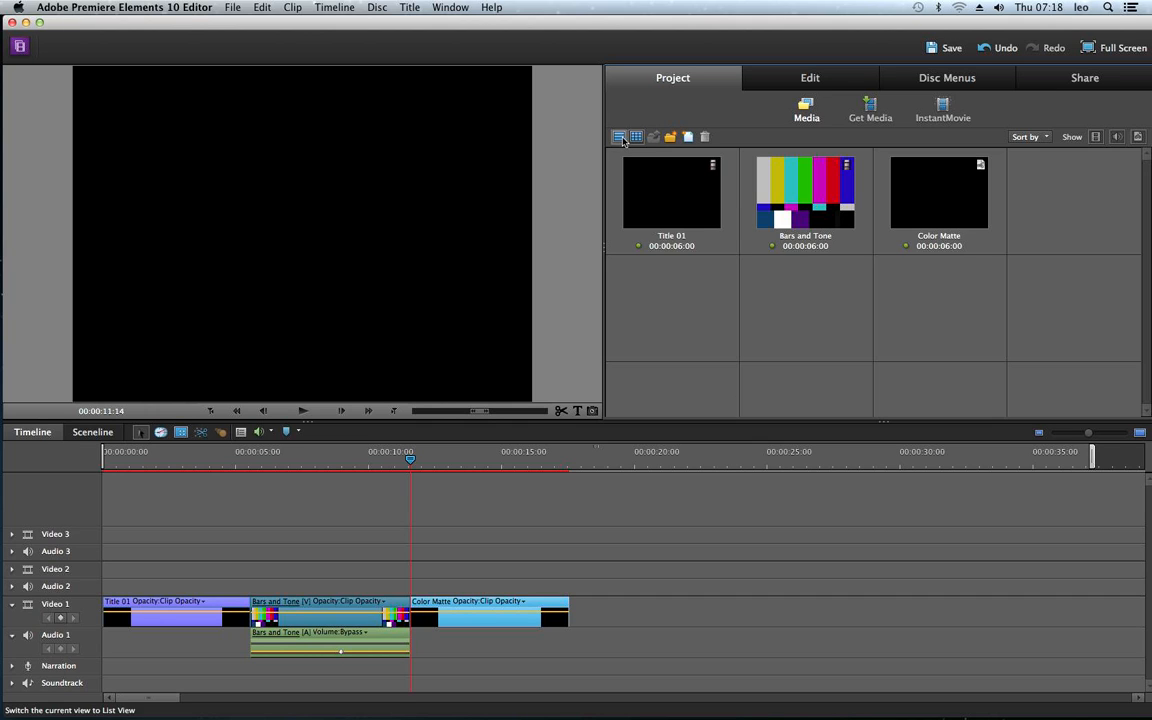
click(621, 137)
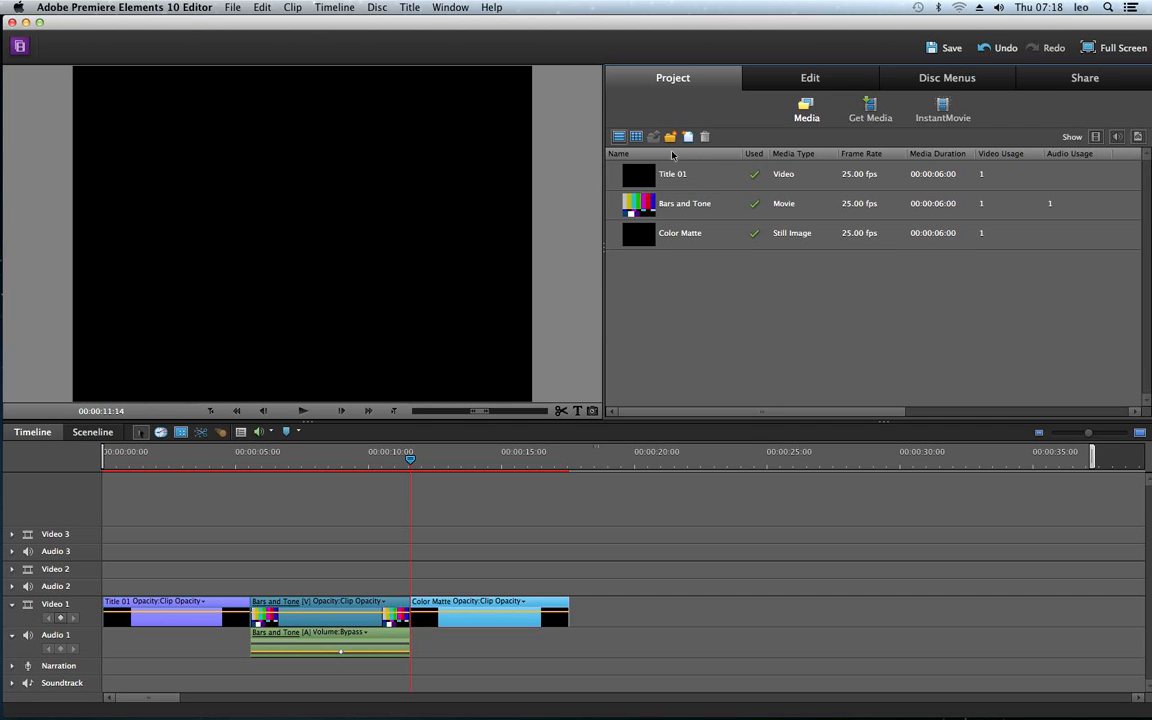
Create a folder in the project media and name it "titles"
click(670, 136)
click(672, 304)
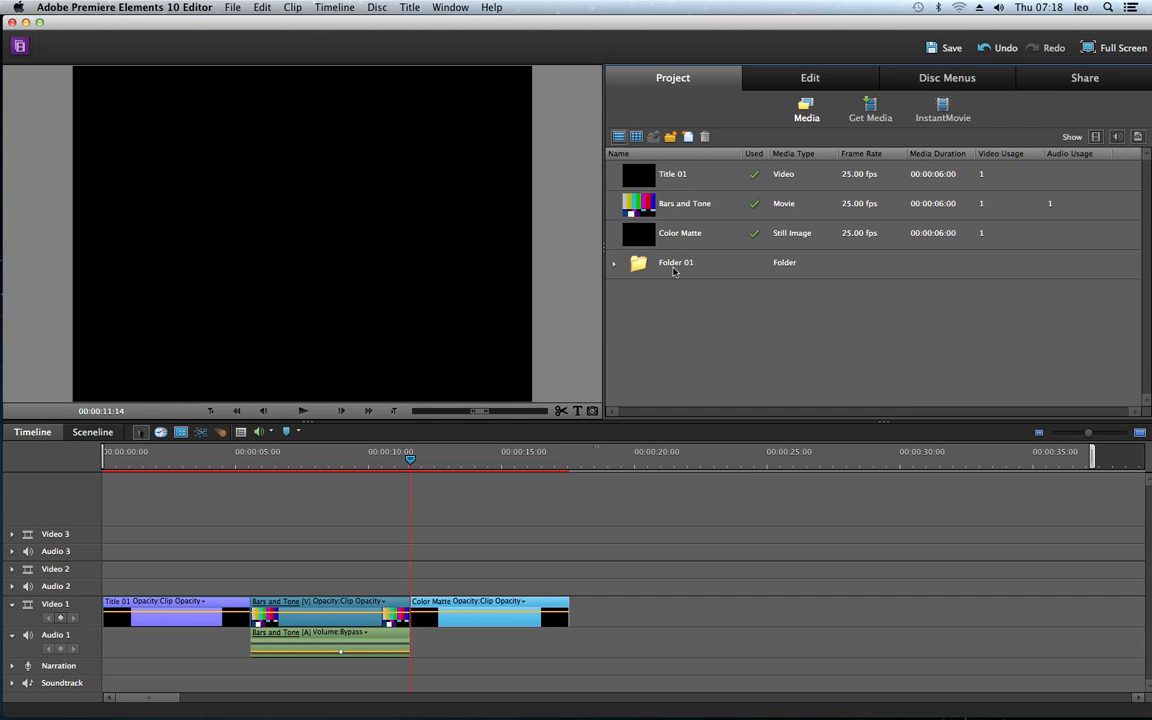
click(651, 275)
click(676, 262)
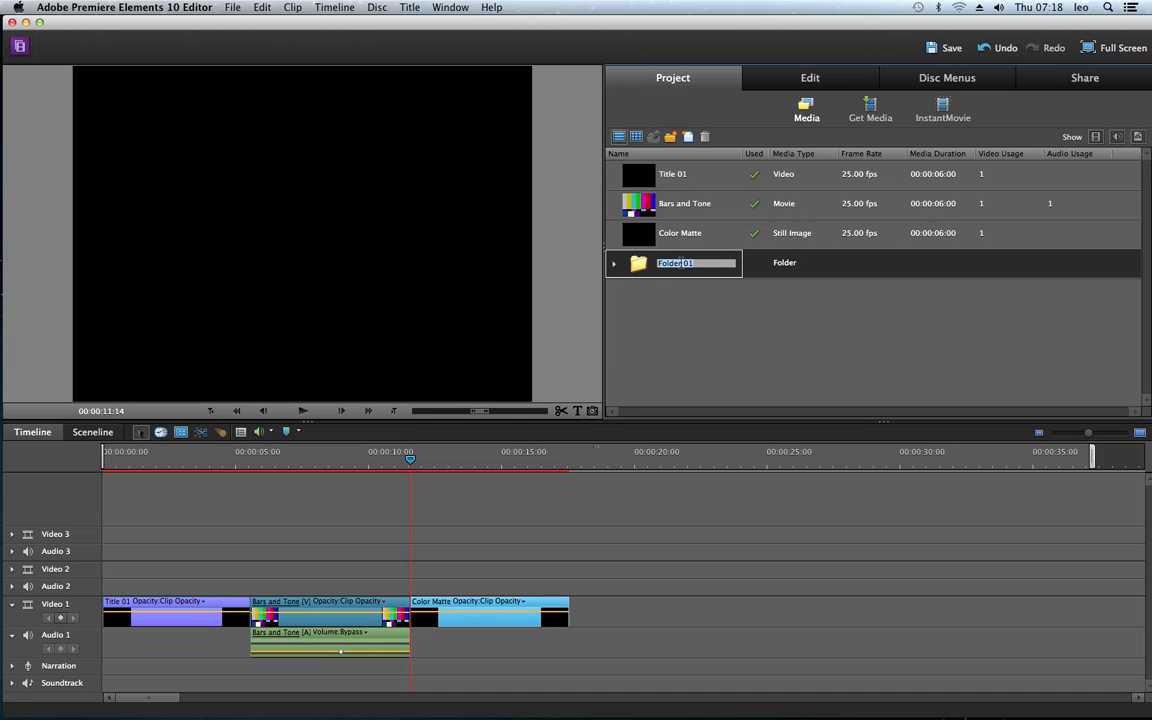
text(titles)
key(Return)
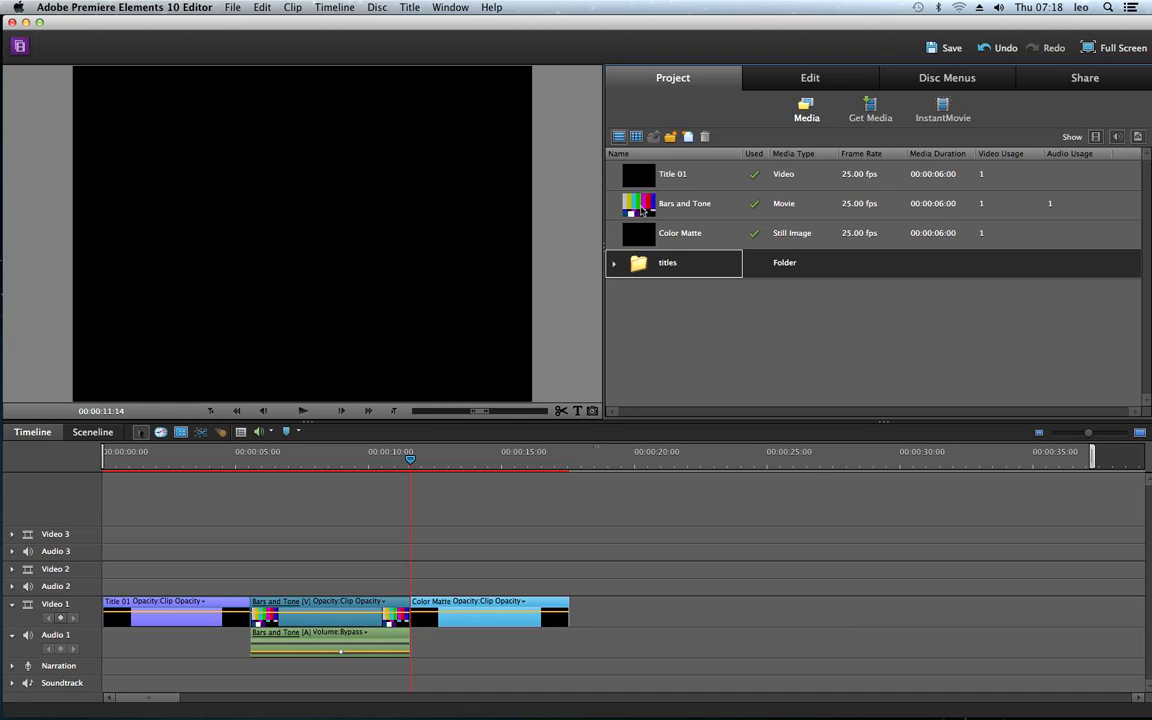
Move Title 01 into the "titles" folder and create another folder named "mattes" in the project media
drag(638, 176, 657, 264)
click(613, 233)
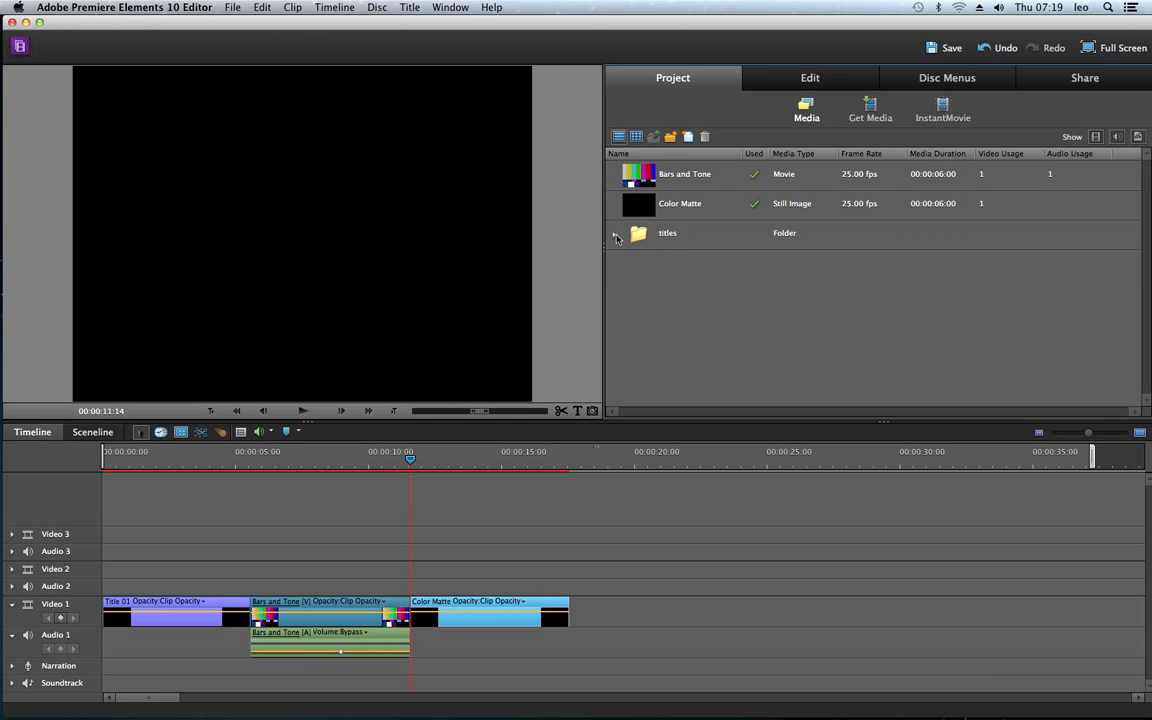
right_click(665, 308)
click(684, 329)
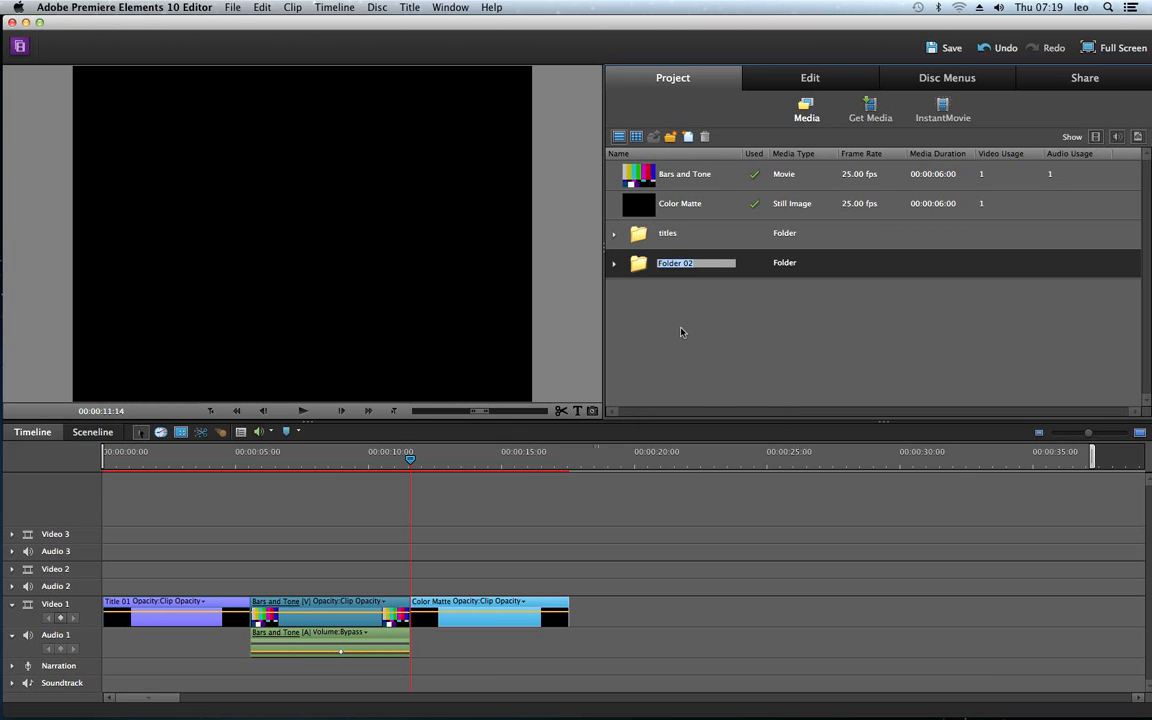
text(m2ttes)
key(Return)
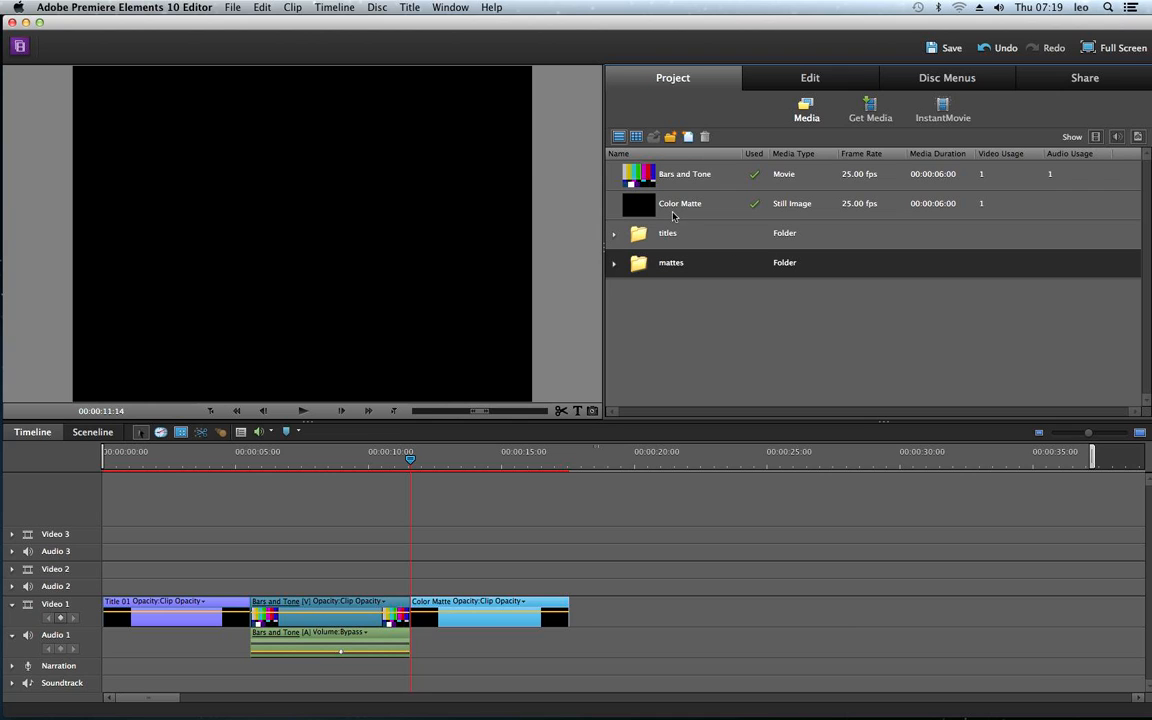
Change the Color Matte's color to yellow (FFEE00)
click(680, 180)
click(684, 175)
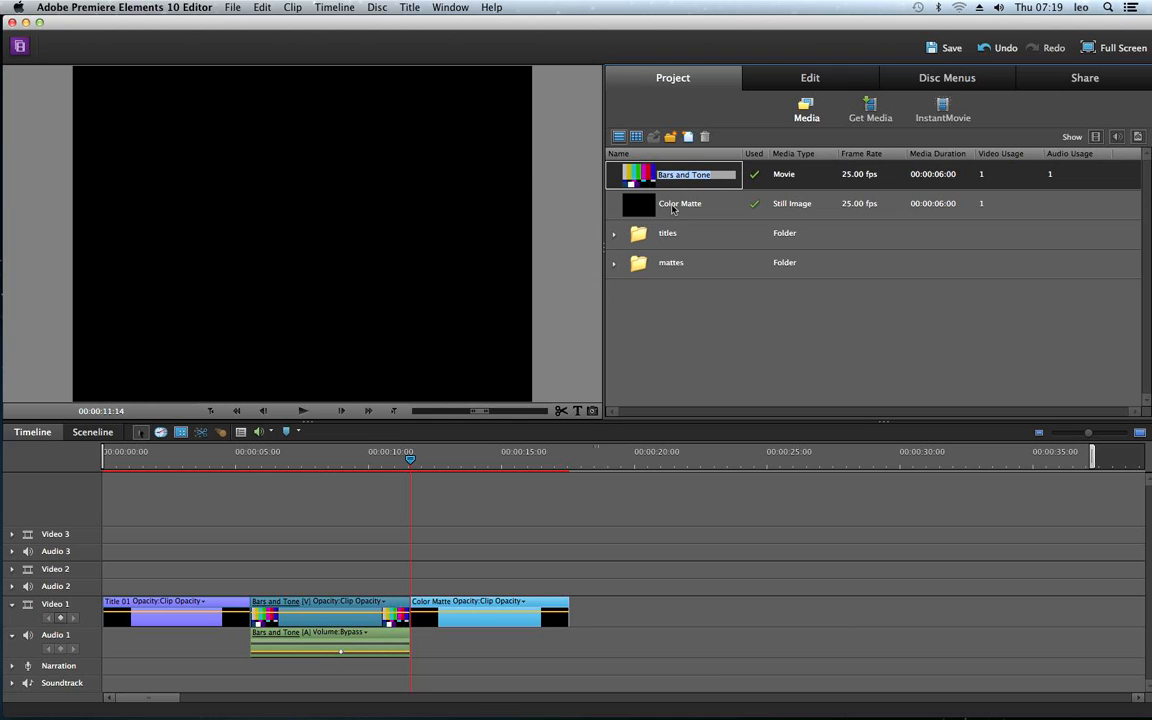
click(673, 207)
click(672, 205)
double_click(637, 200)
drag(609, 201, 607, 202)
drag(557, 248, 624, 403)
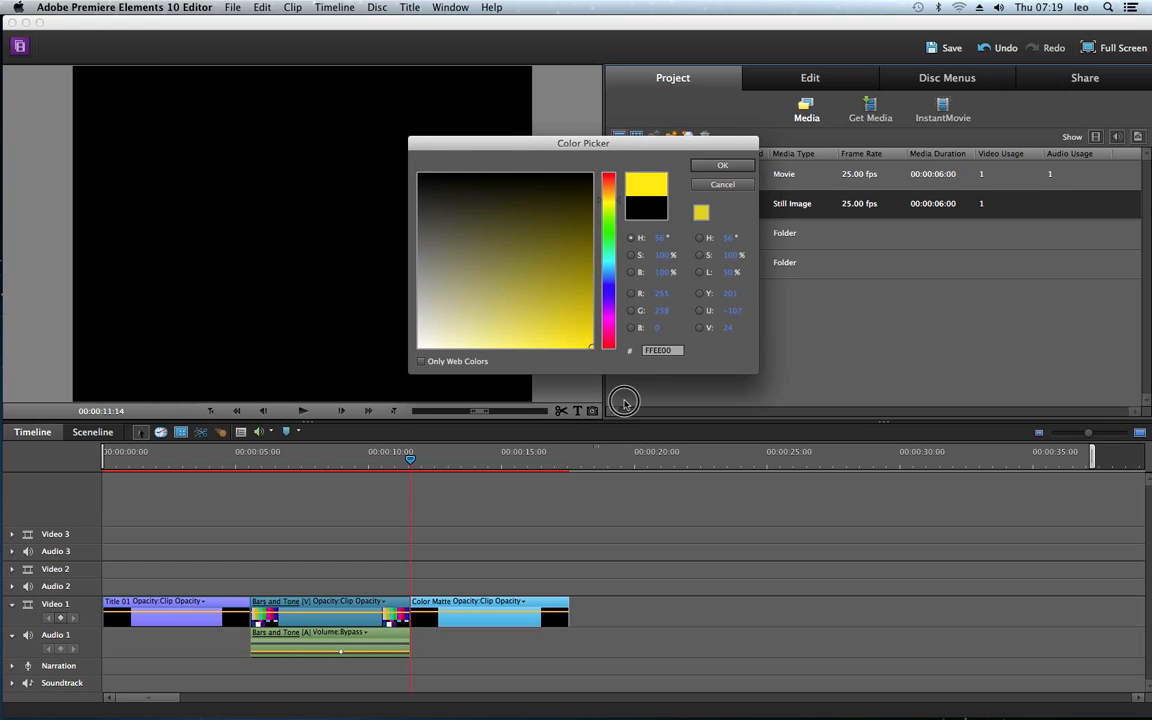
click(723, 165)
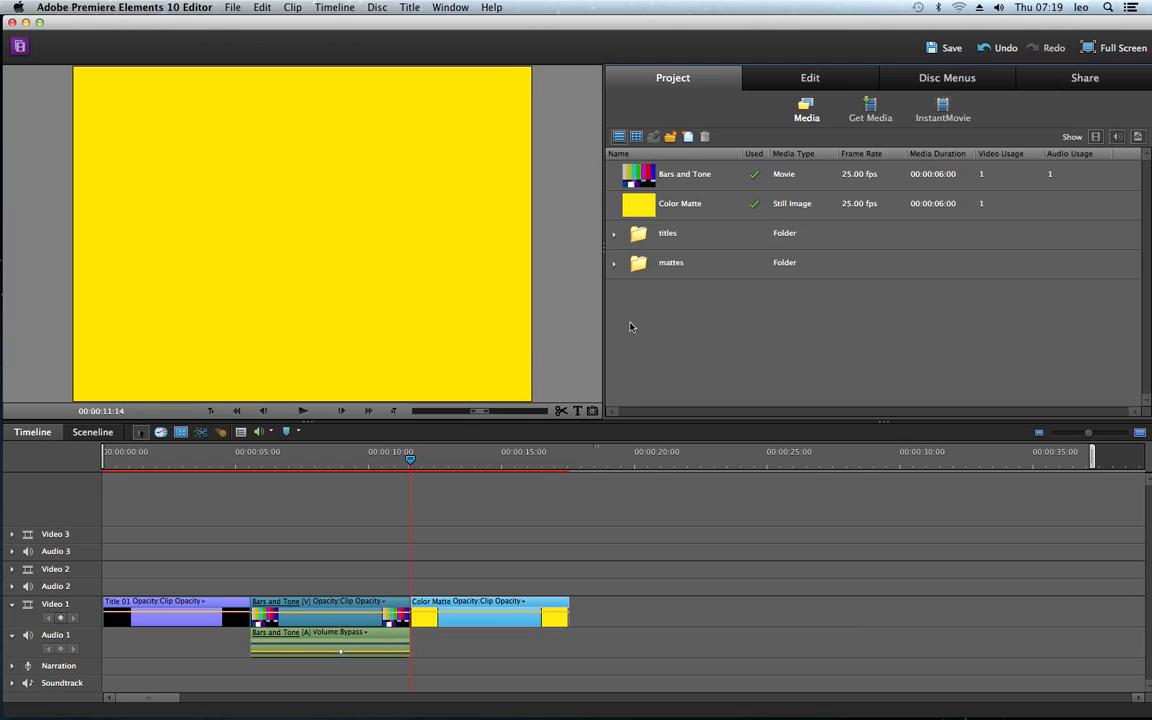
Play the timeline through the yellow Color Matte clip
key(space)
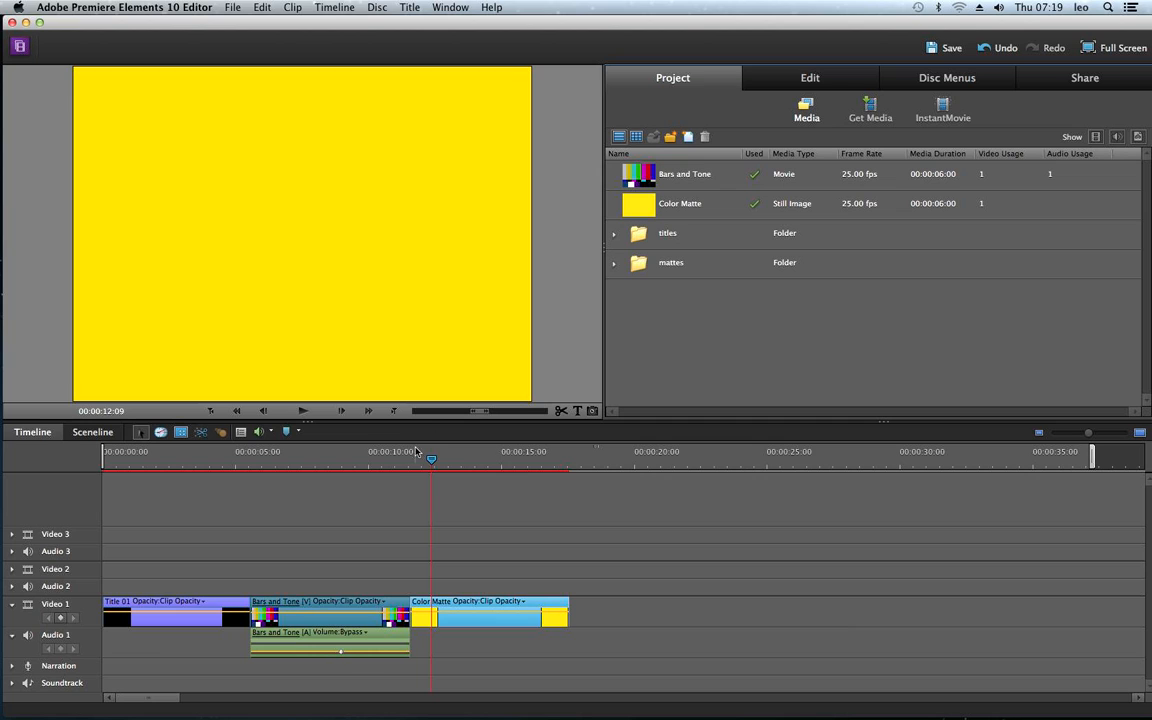
mouse_move(418, 458)
mouse_down()
mouse_move(388, 457)
mouse_move(440, 457)
mouse_up()
key(space)
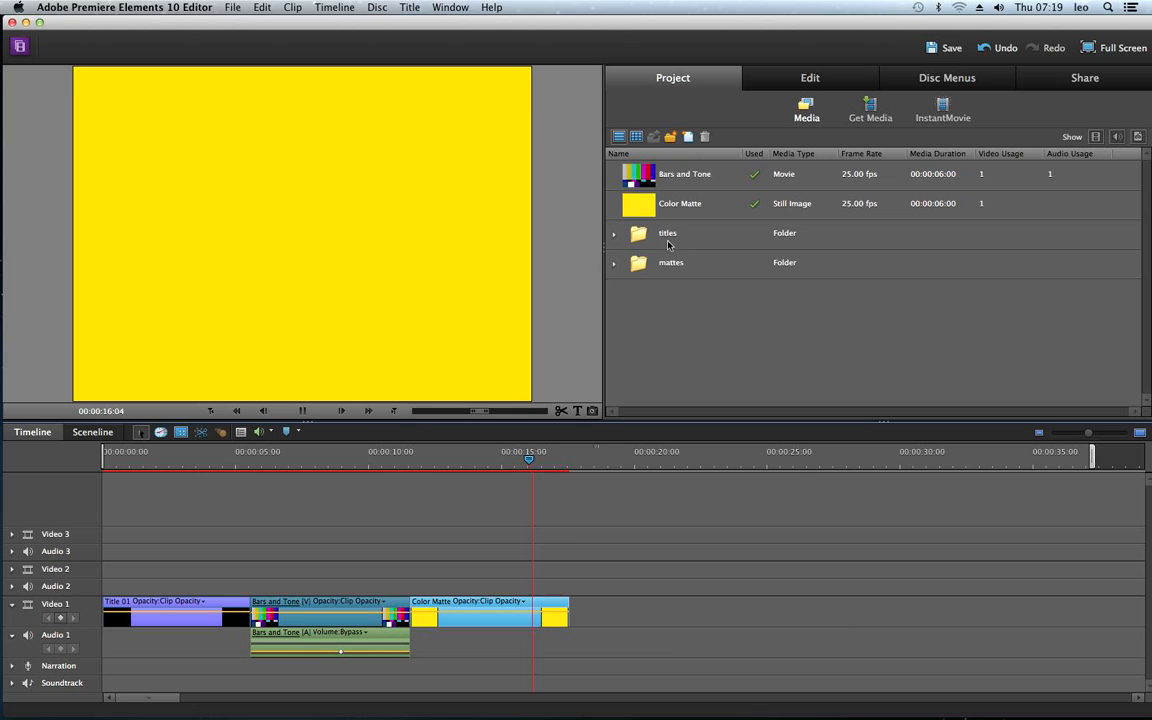
Create a new title after the Color Matte clip and begin its text with "HEY THERE"
click(689, 137)
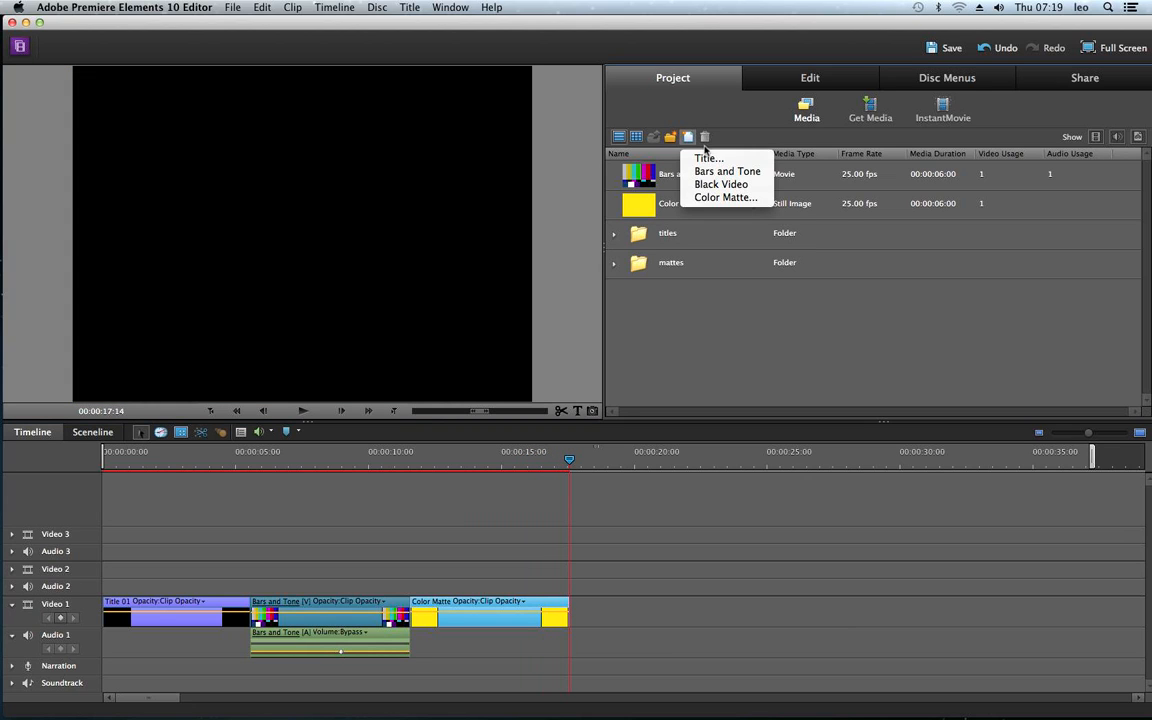
click(705, 158)
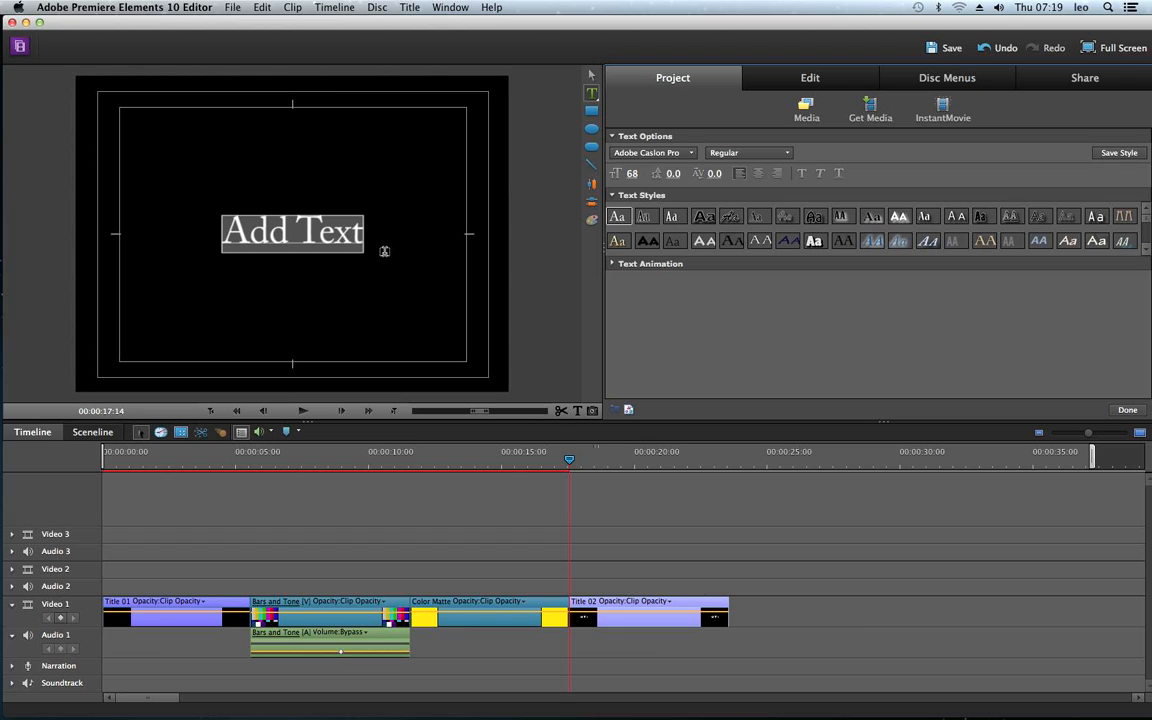
text(H)
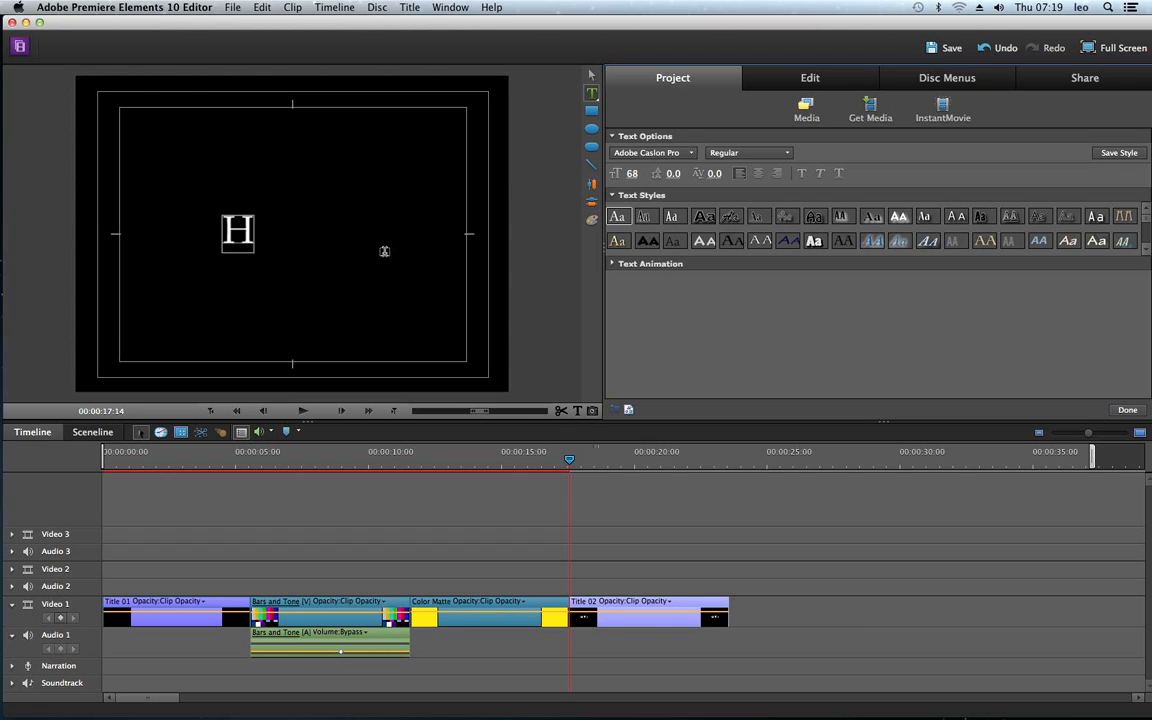
text(EY THE)
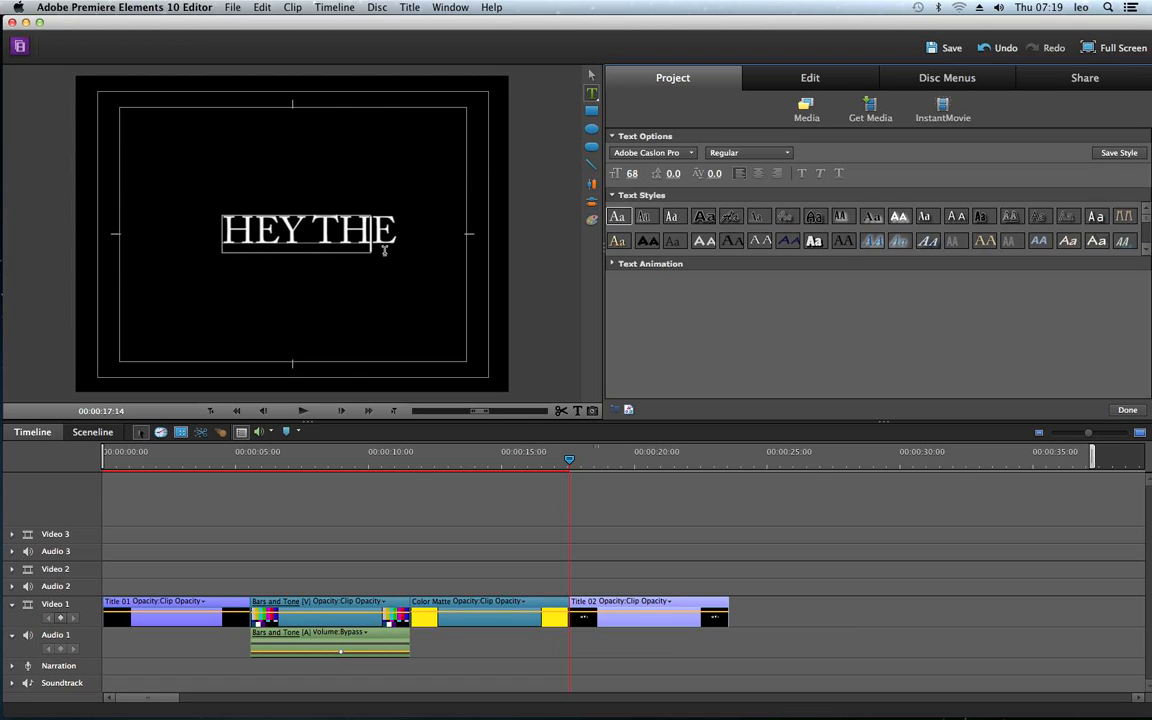
text(RE NABY)
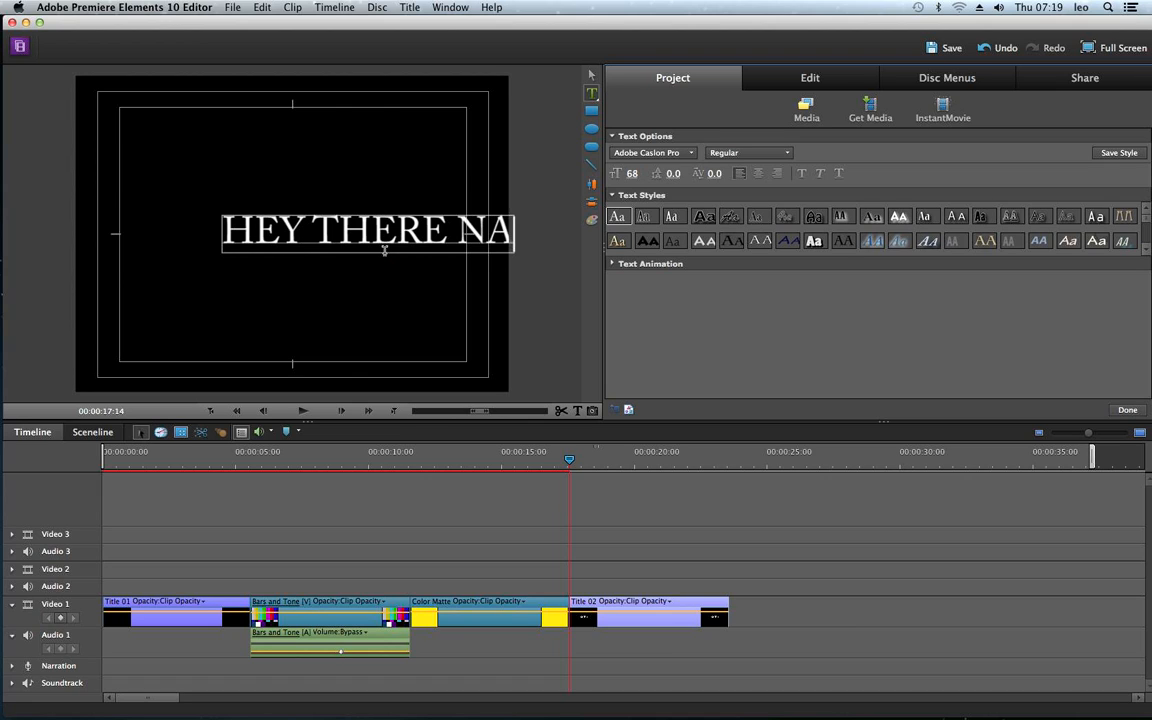
Correct the new title's text to "HEY THERE BABY" and move it so it fits inside the safe margins
key(BackSpace)
key(BackSpace)
key(BackSpace)
key(BackSpace)
text(B)
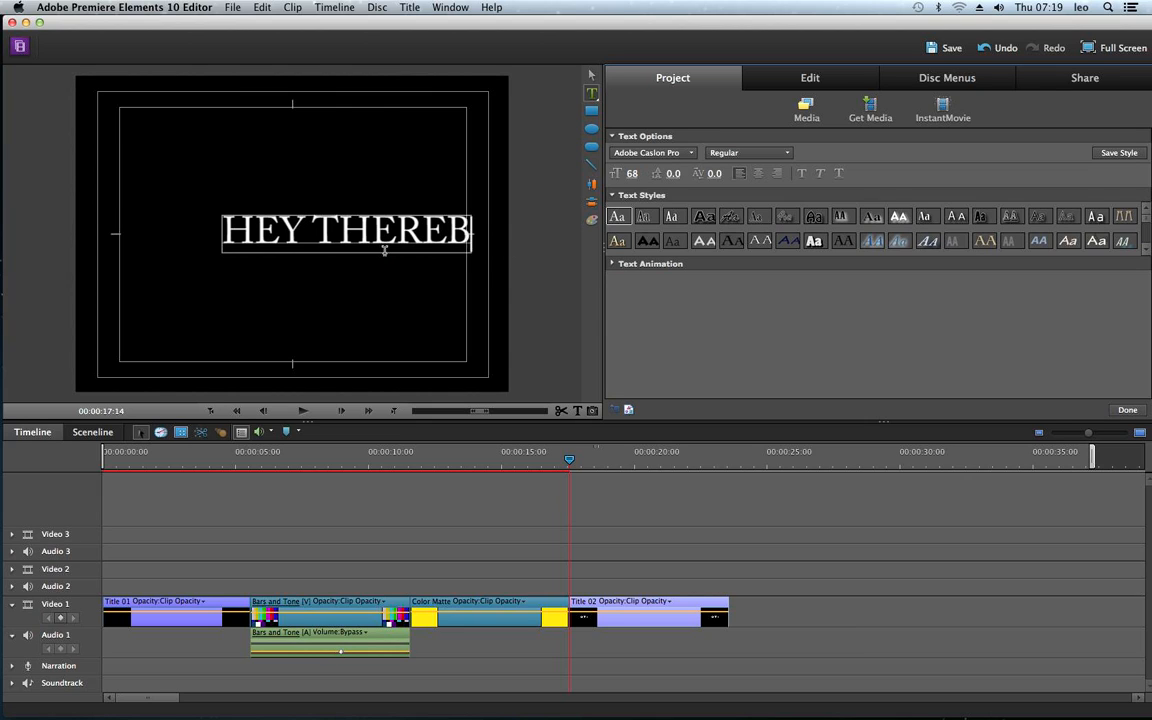
text(ABY)
key(Left)
key(Left)
key(Left)
key(Left)
key(Left)
key(Left)
key(Down)
key(Left)
key(Left)
key(Left)
key(Left)
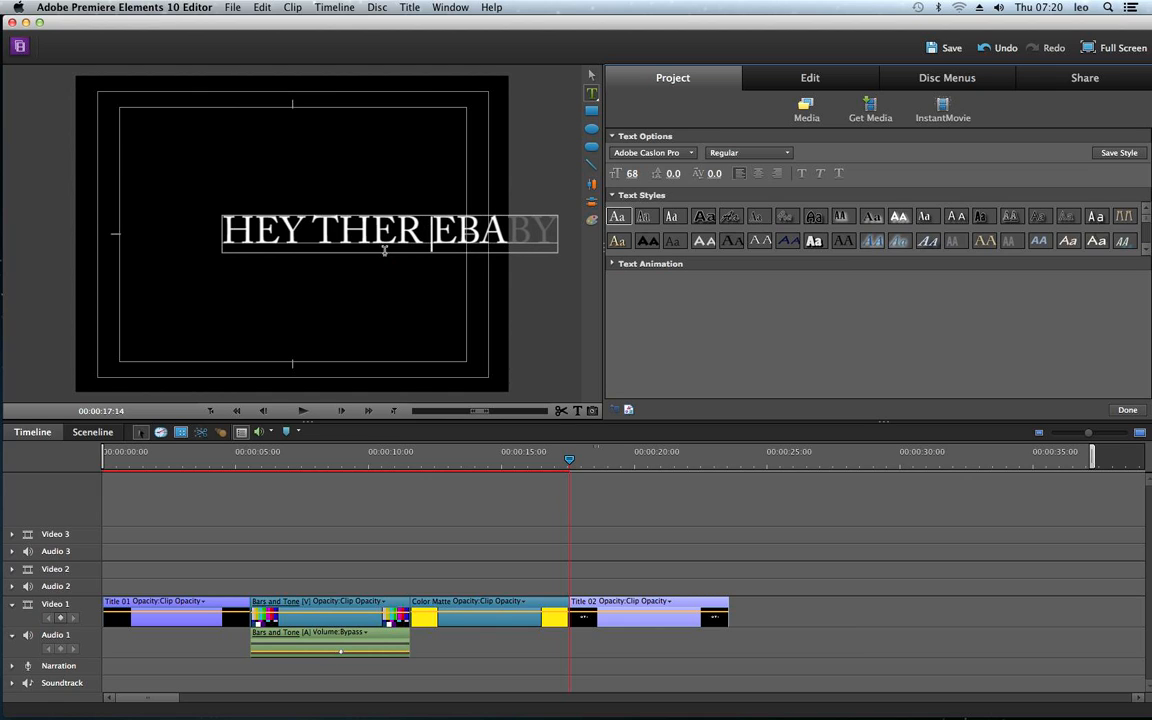
key(BackSpace)
key(Right)
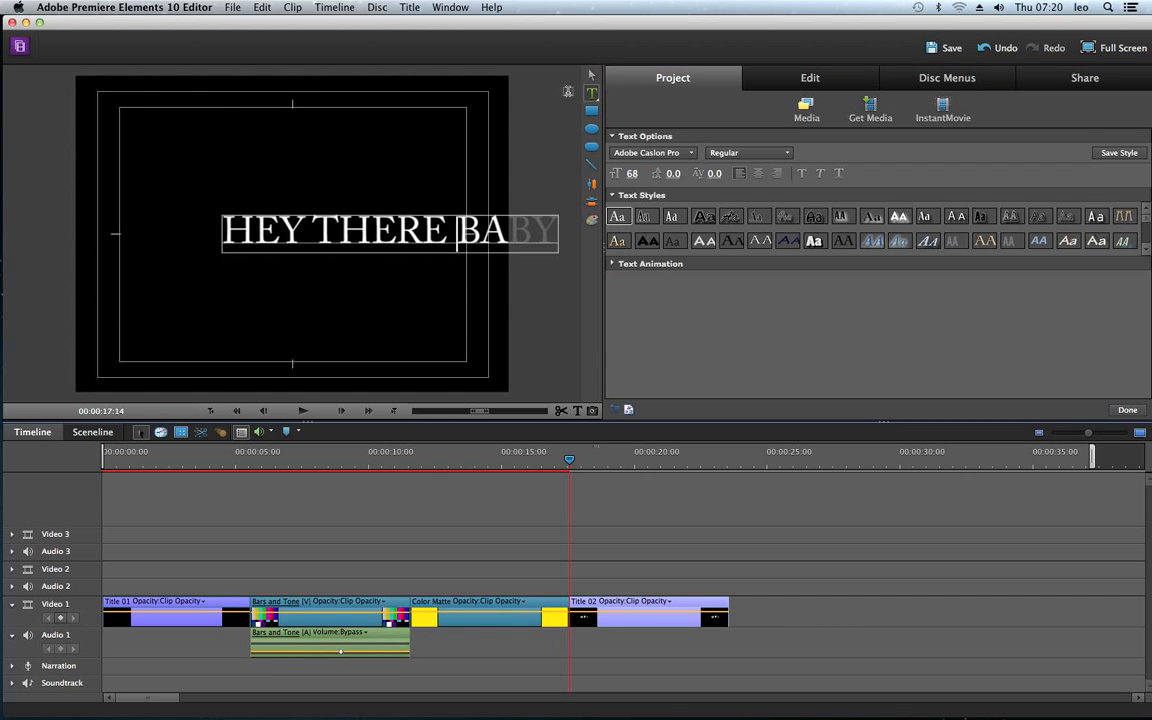
drag(452, 219, 356, 203)
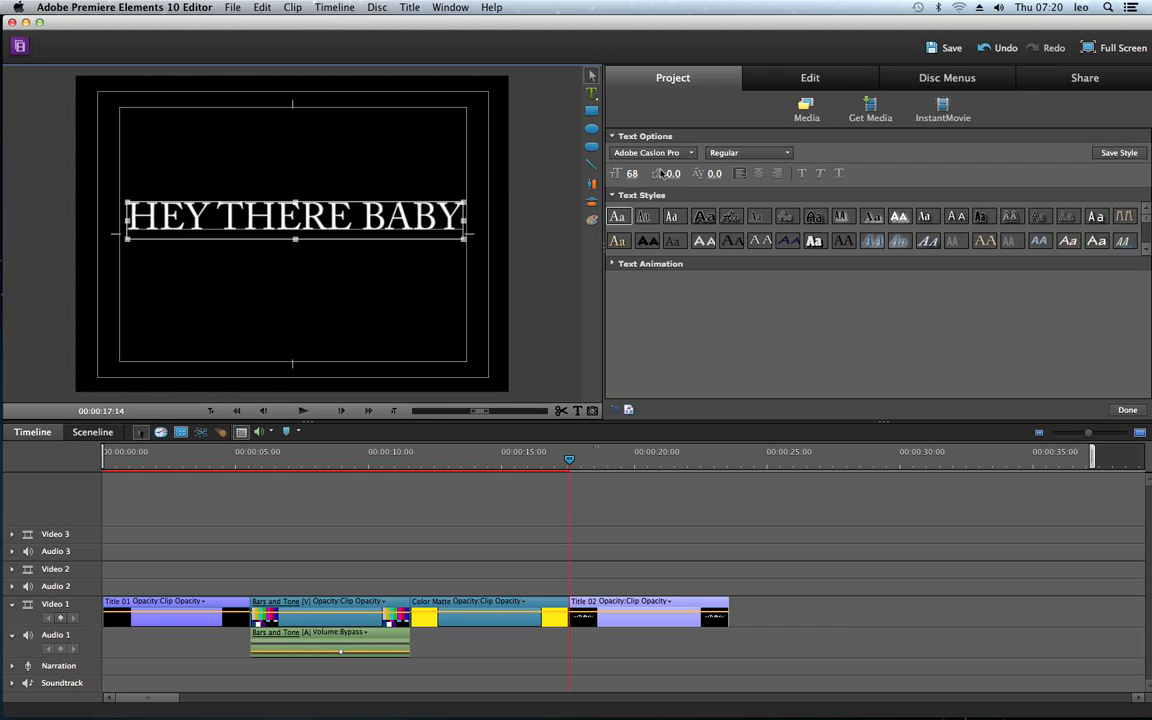
Compare the Project and Edit workspaces and look through the available video effects
click(799, 86)
click(688, 87)
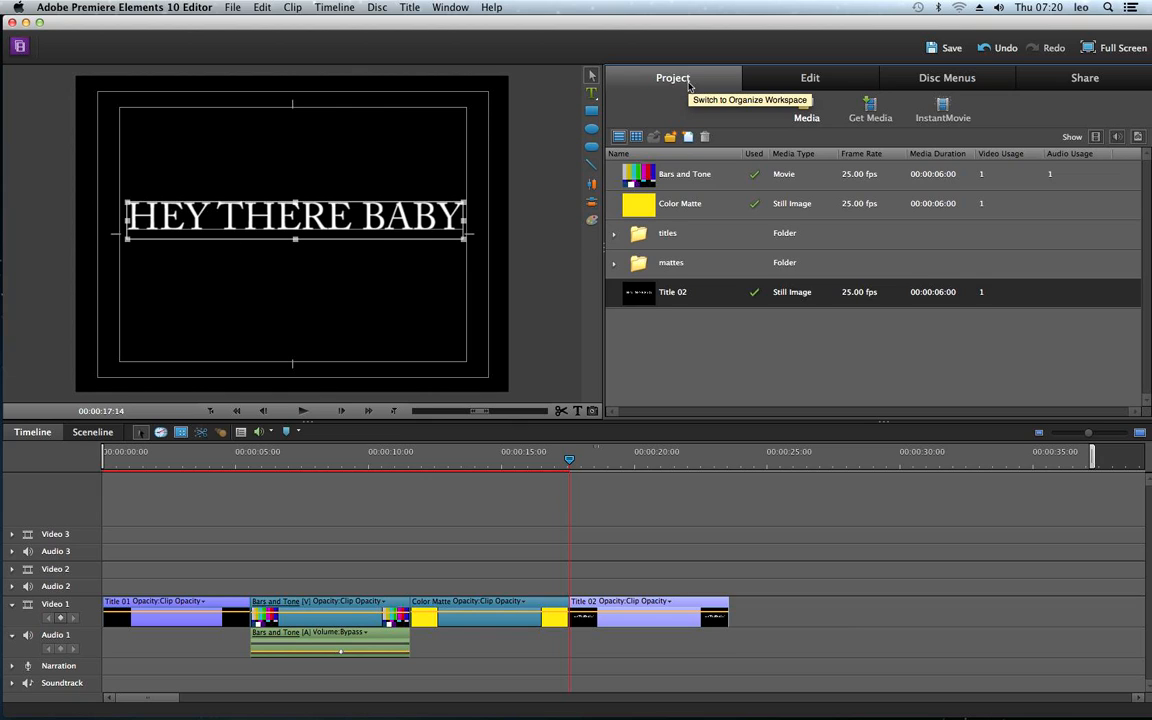
click(797, 82)
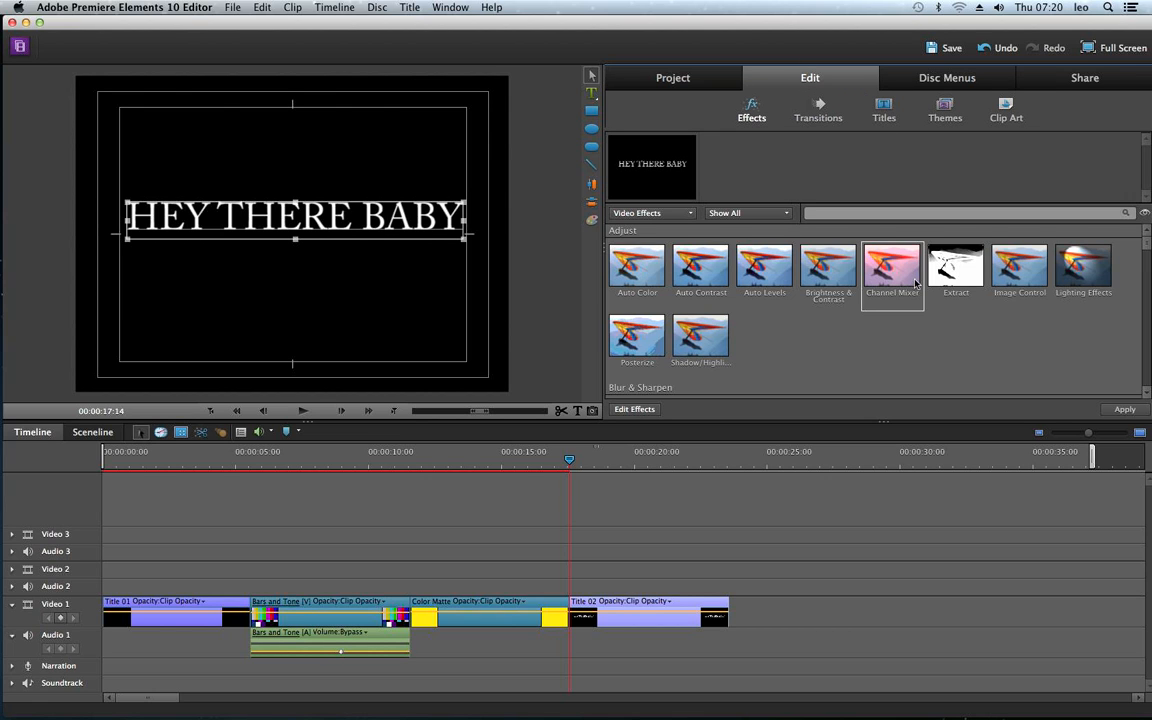
scroll(912, 279, down, 3)
scroll(912, 278, up, 3)
scroll(912, 270, up, 1)
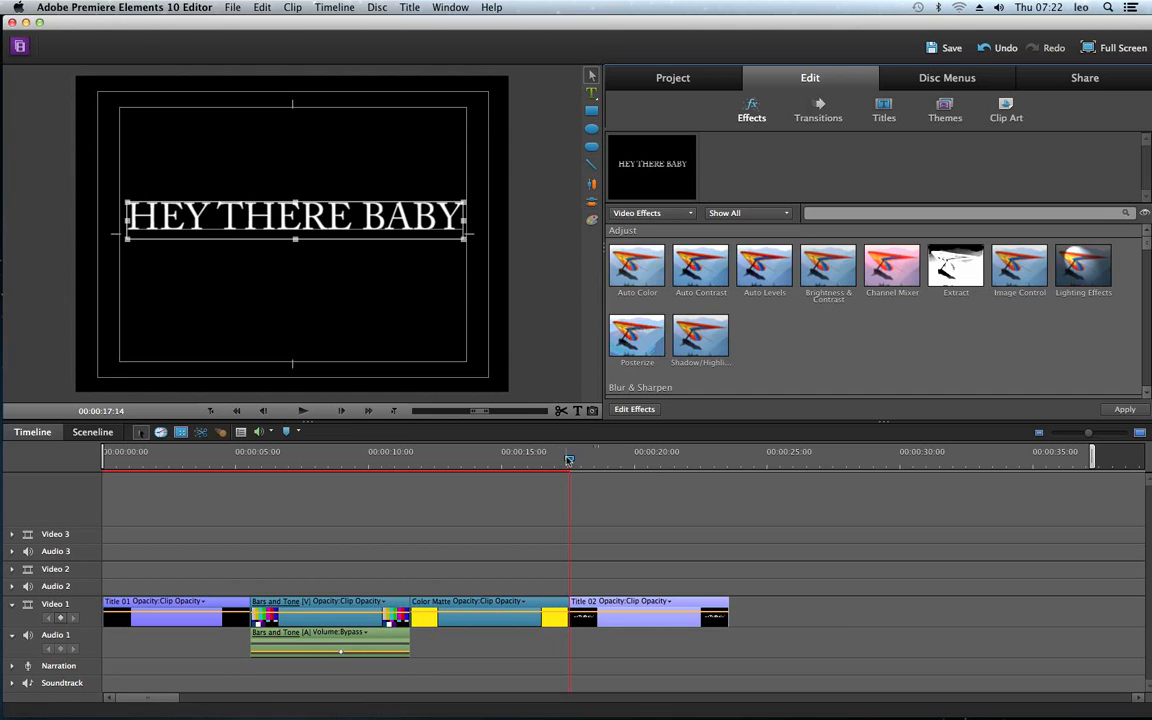
Move the Title 02 clip onto Video 2 so it overlaps the Color Matte clip, and view the overlay at 00:00:13:22
click(527, 462)
drag(527, 462, 571, 459)
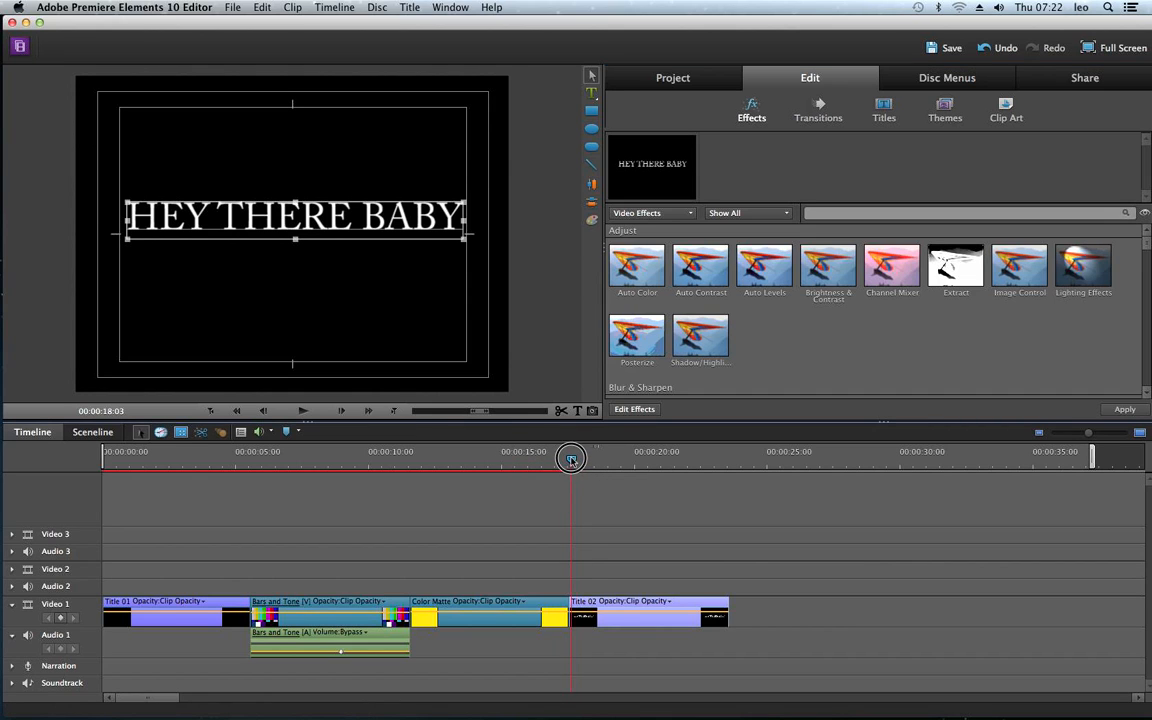
drag(608, 607, 563, 559)
drag(563, 544, 494, 566)
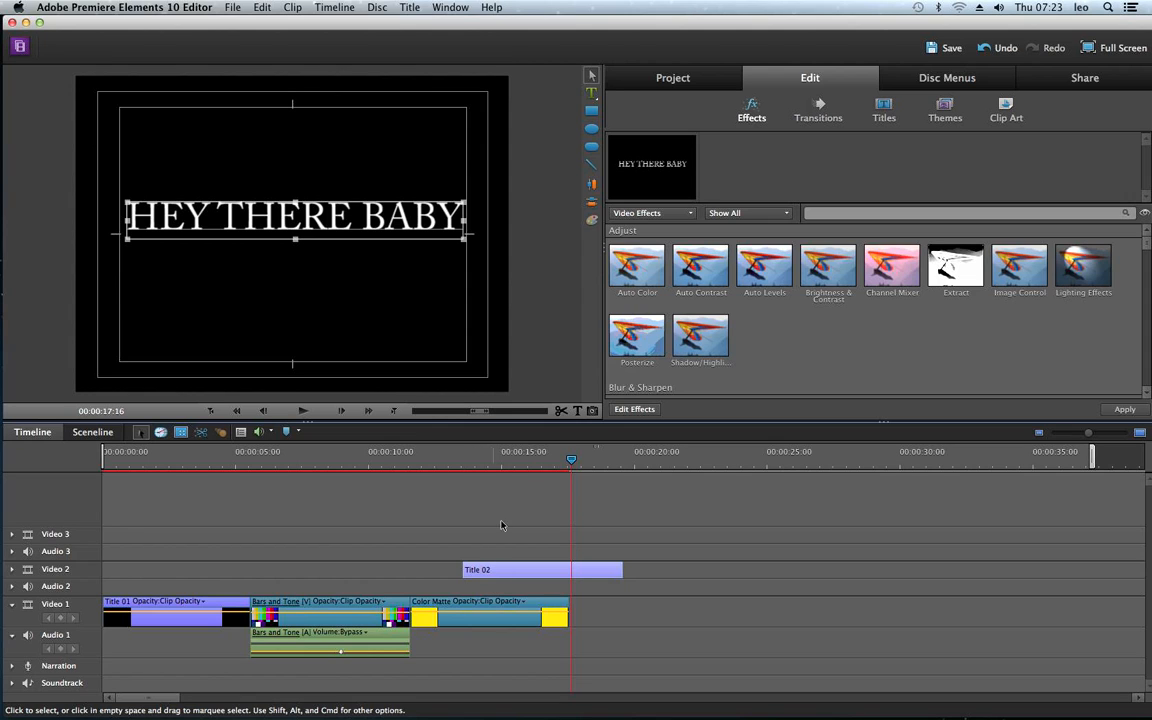
drag(571, 459, 471, 465)
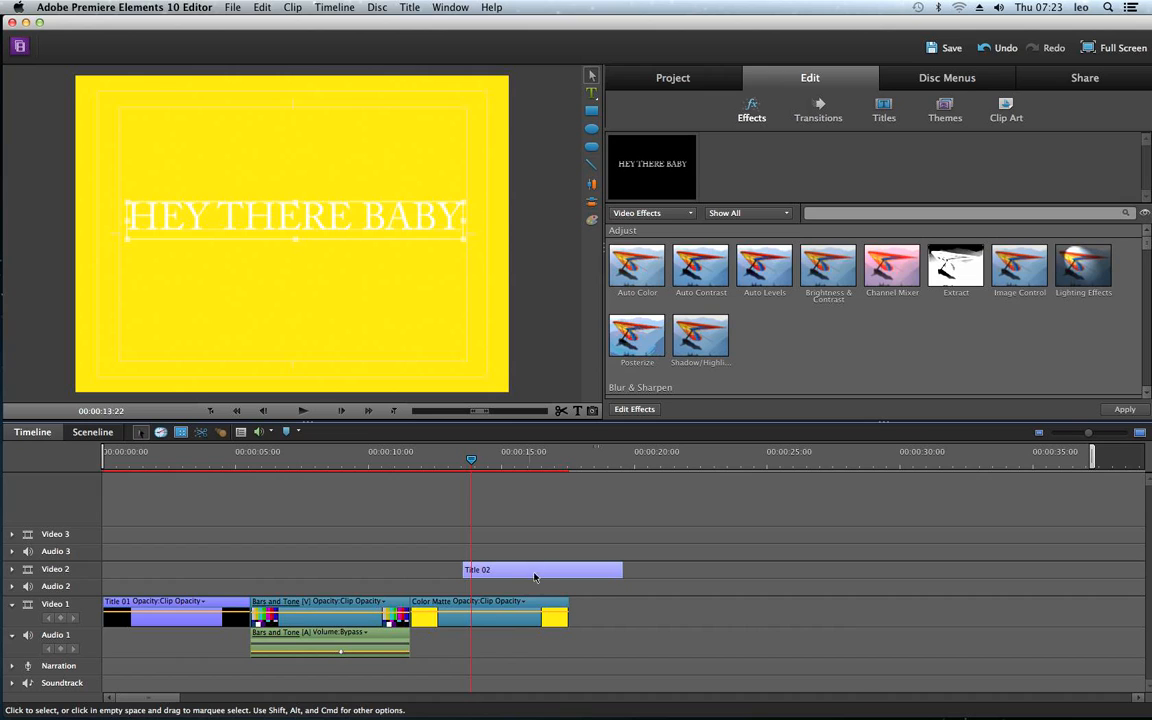
click(603, 576)
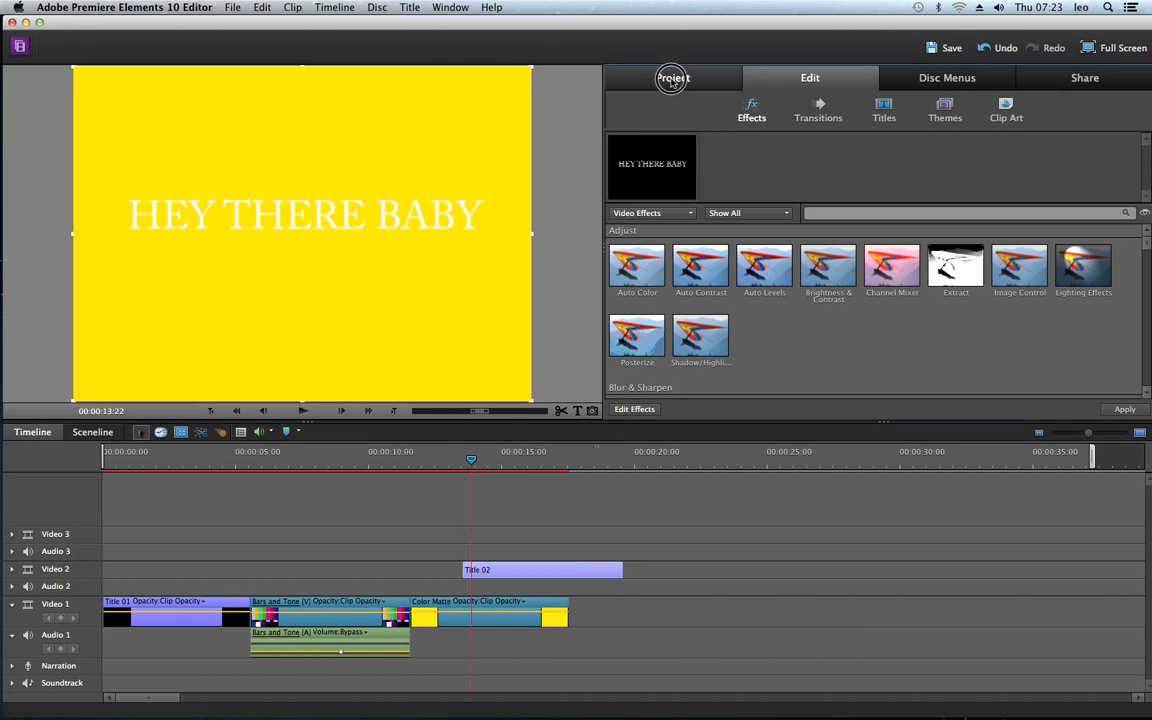
Preview Title 02 from the project media and close the preview
click(673, 80)
double_click(680, 291)
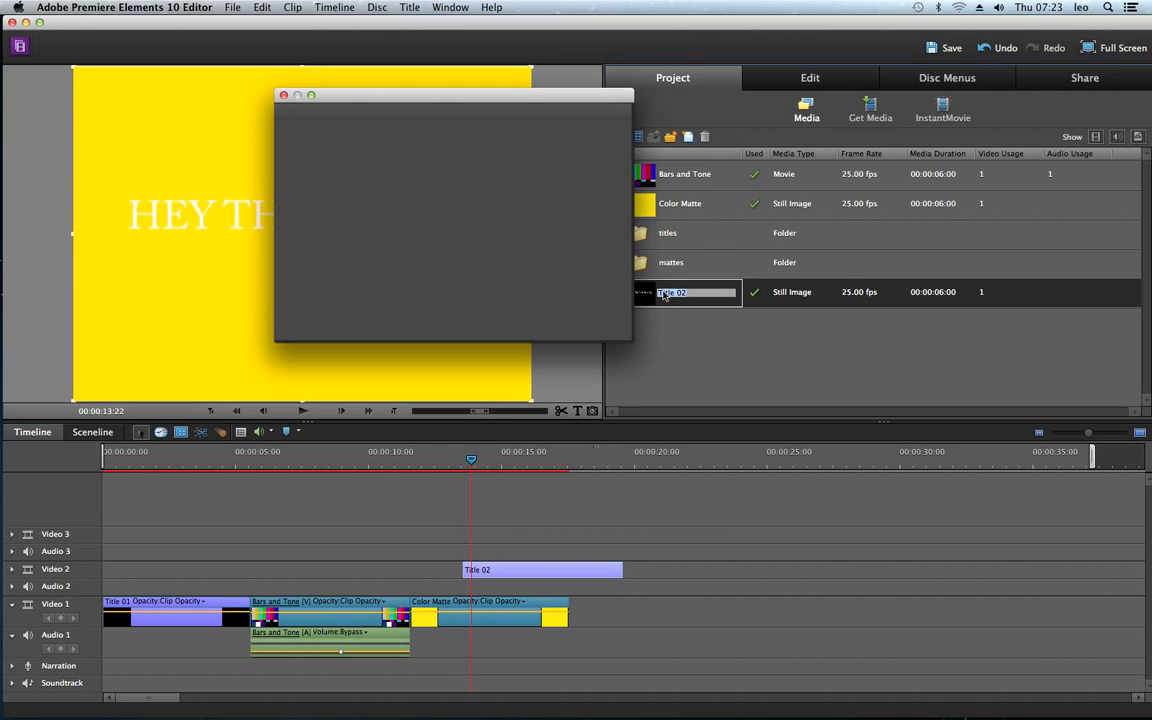
click(284, 95)
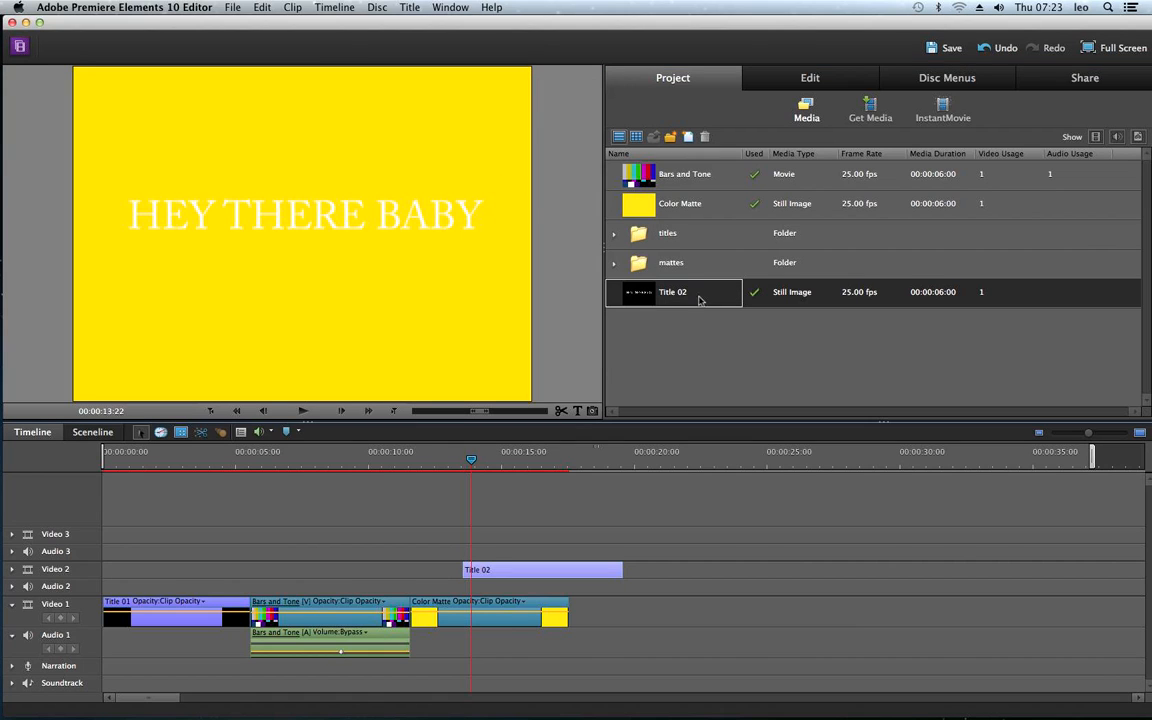
double_click(651, 295)
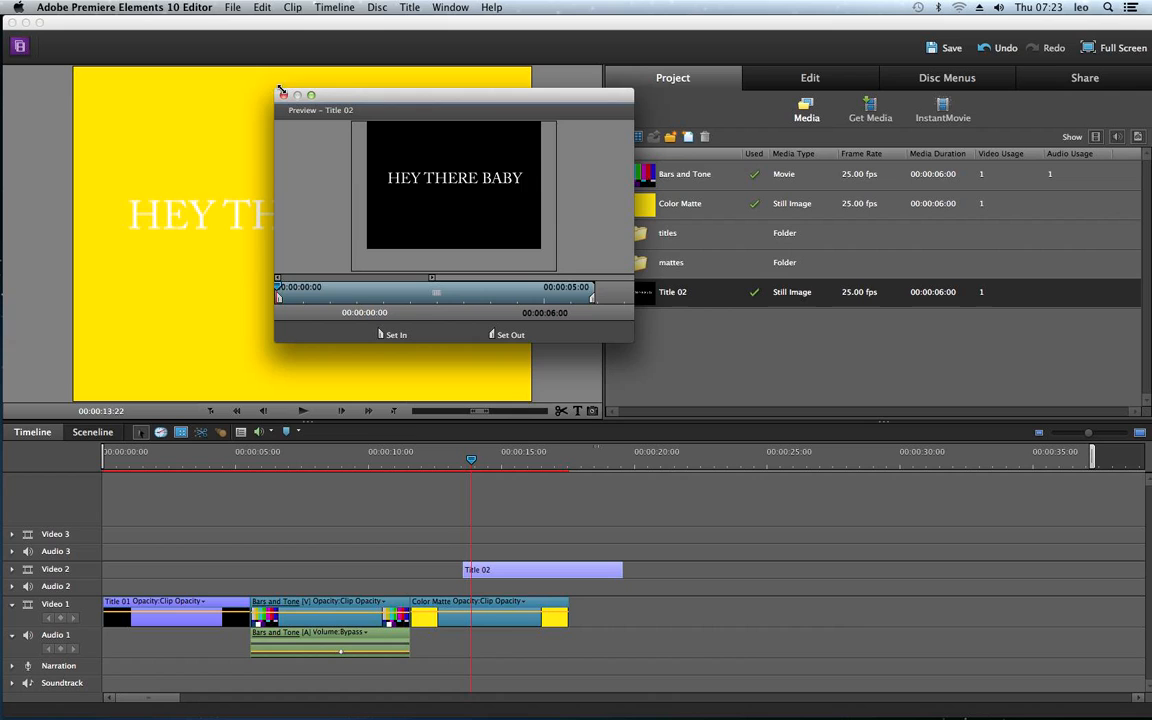
click(284, 95)
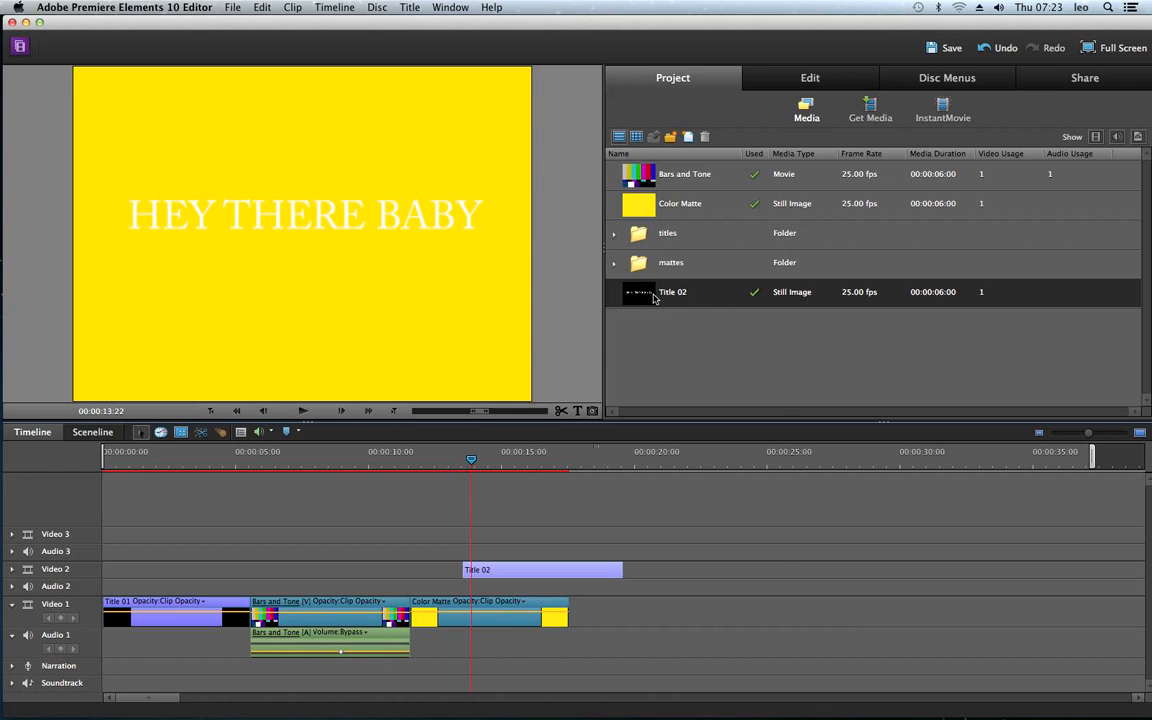
View the properties of Title 02 in the project media and close them
right_click(654, 298)
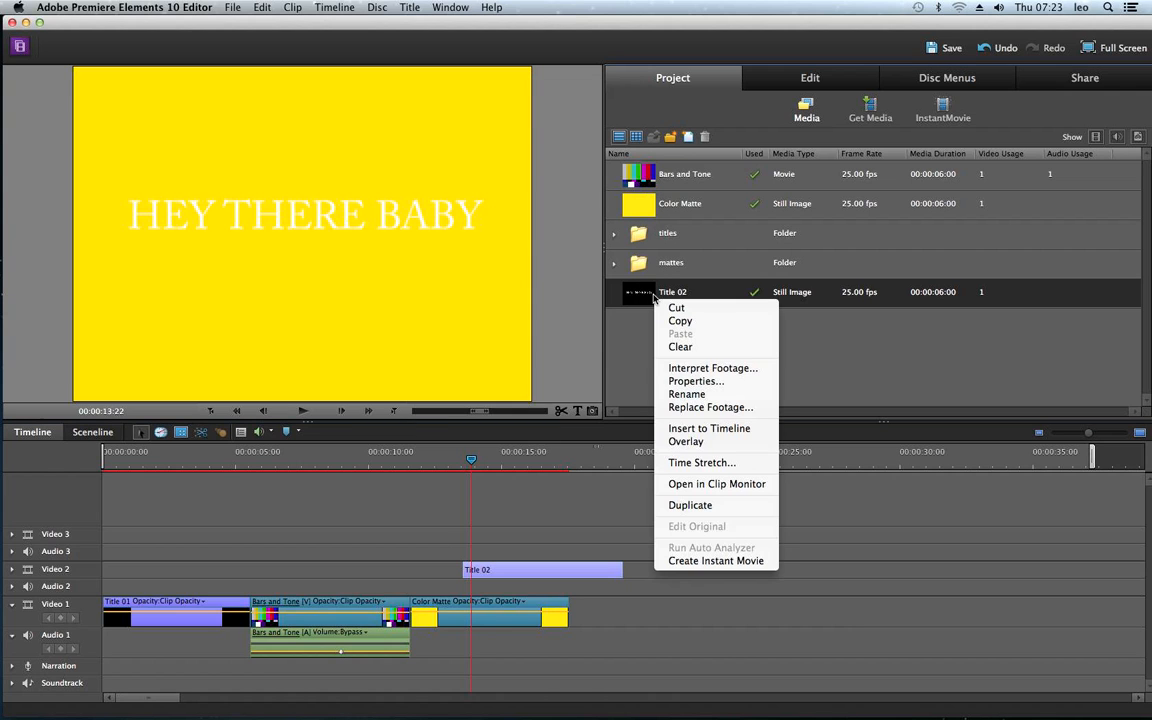
click(736, 380)
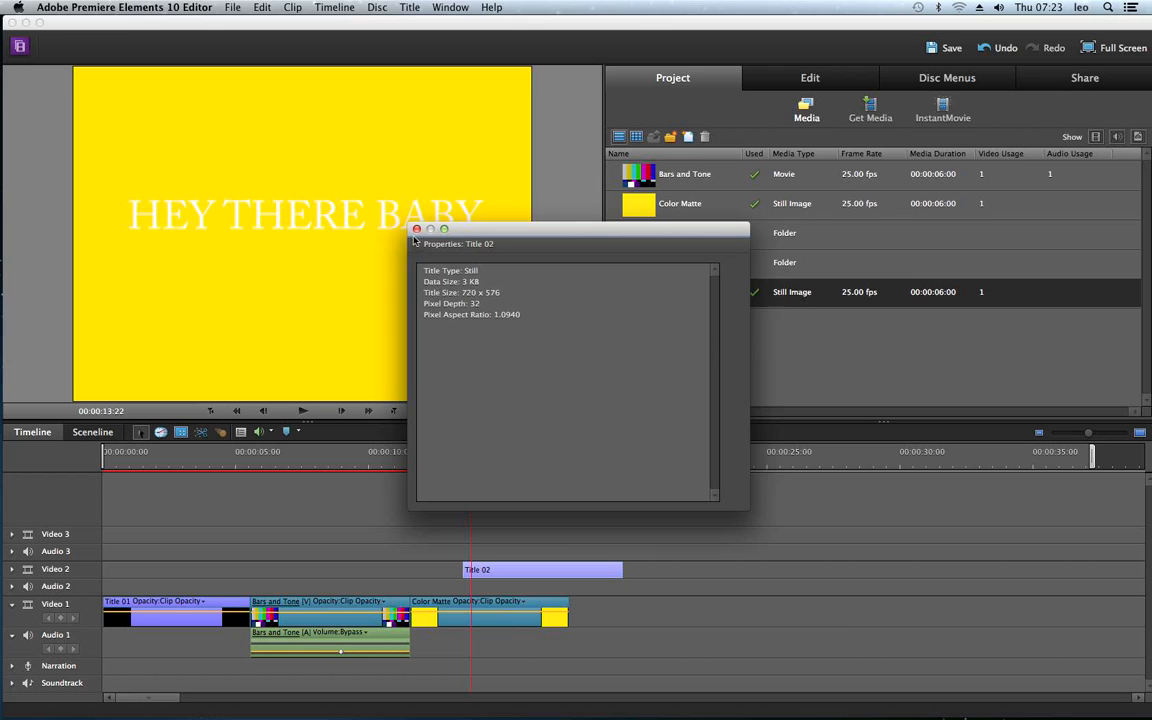
click(417, 229)
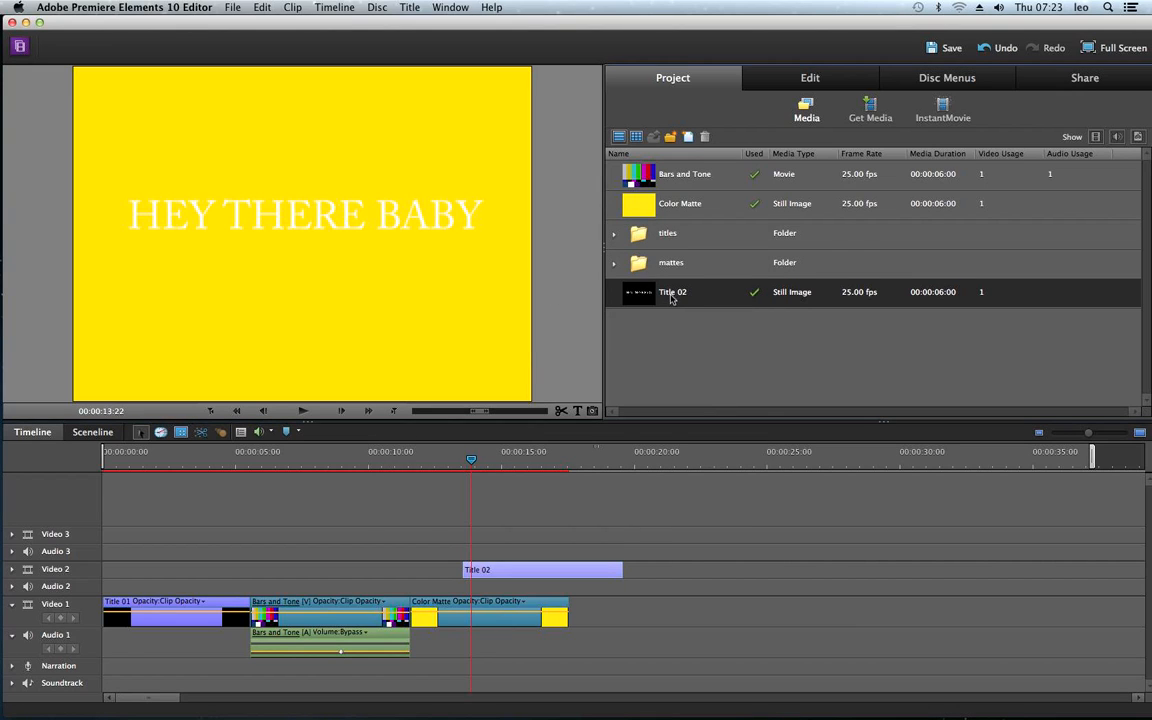
Open Title 02 in the clip monitor, scrub to 00:00:02:00 and close the monitor
right_click(655, 295)
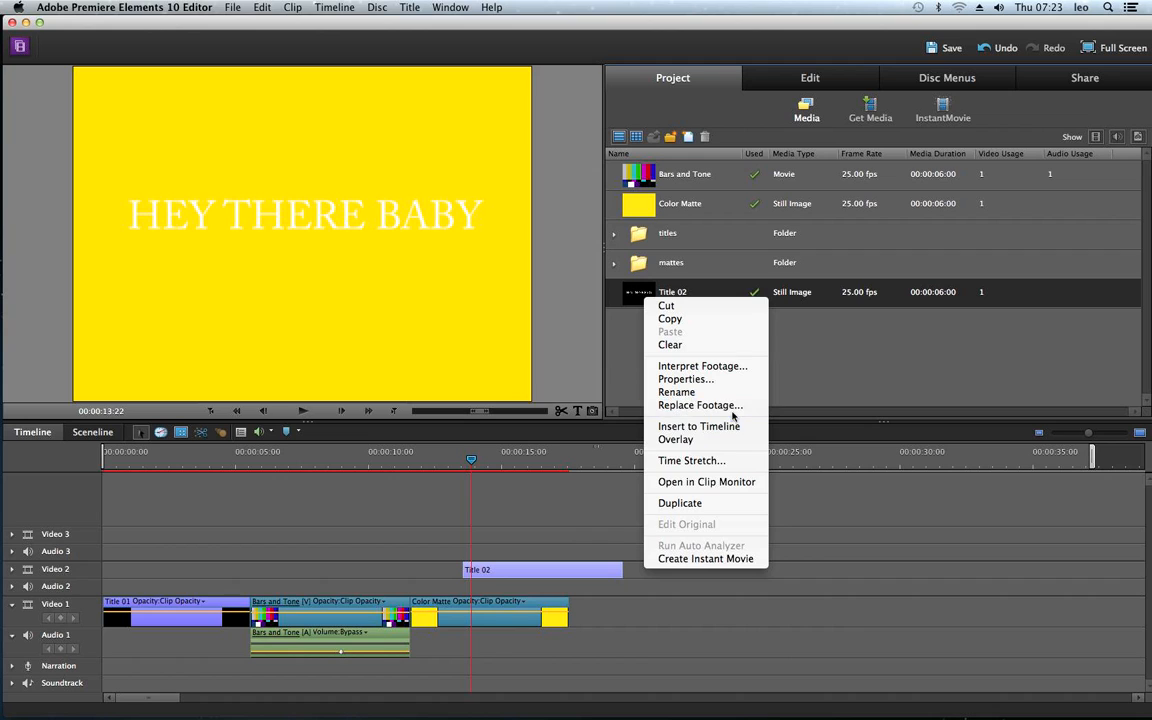
click(718, 485)
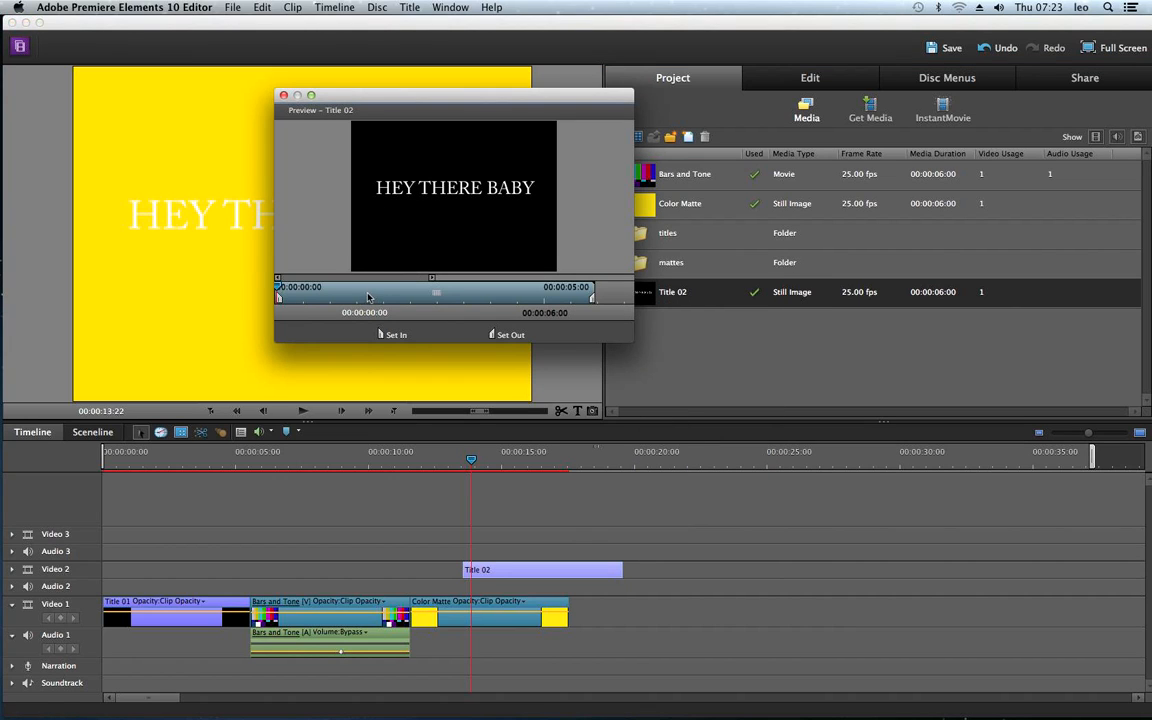
mouse_move(365, 297)
mouse_down()
mouse_move(396, 290)
mouse_move(332, 285)
mouse_move(383, 290)
mouse_up()
drag(371, 97, 464, 180)
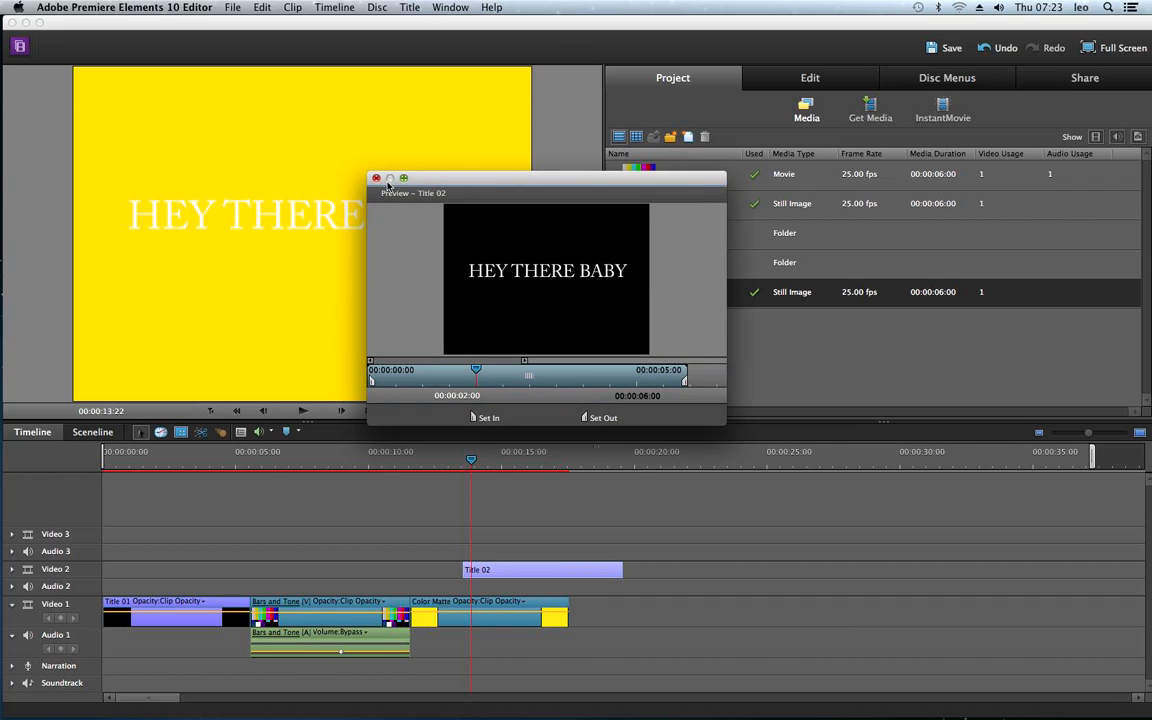
click(376, 178)
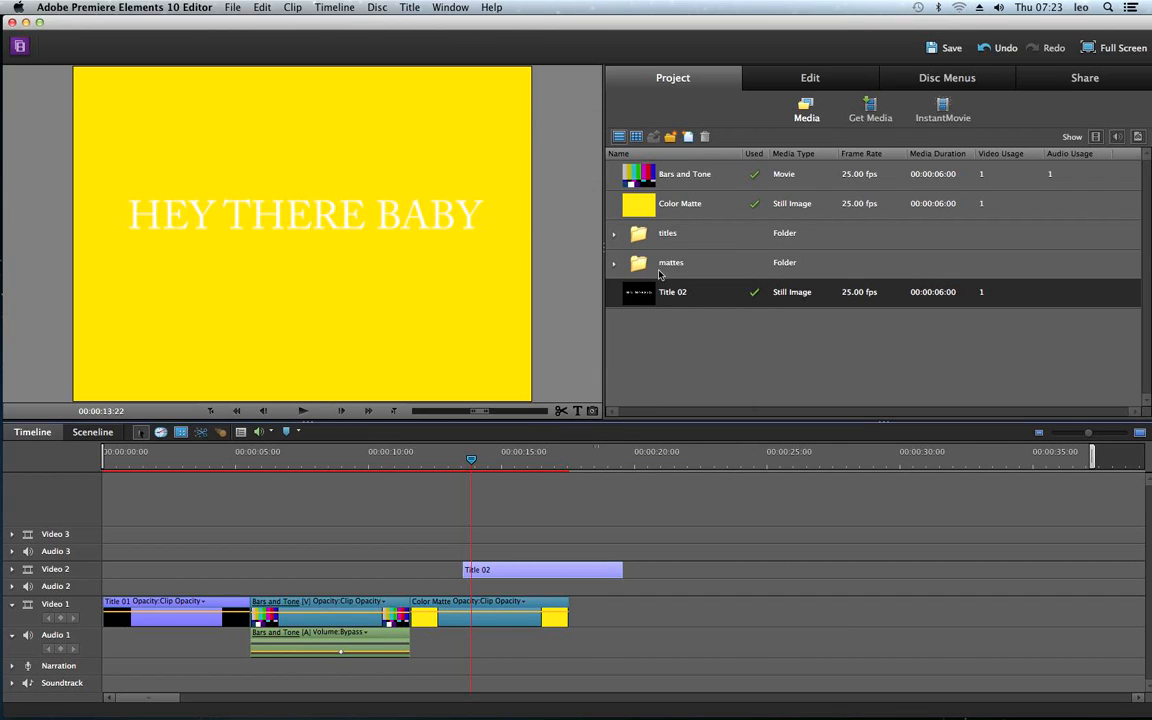
right_click(637, 292)
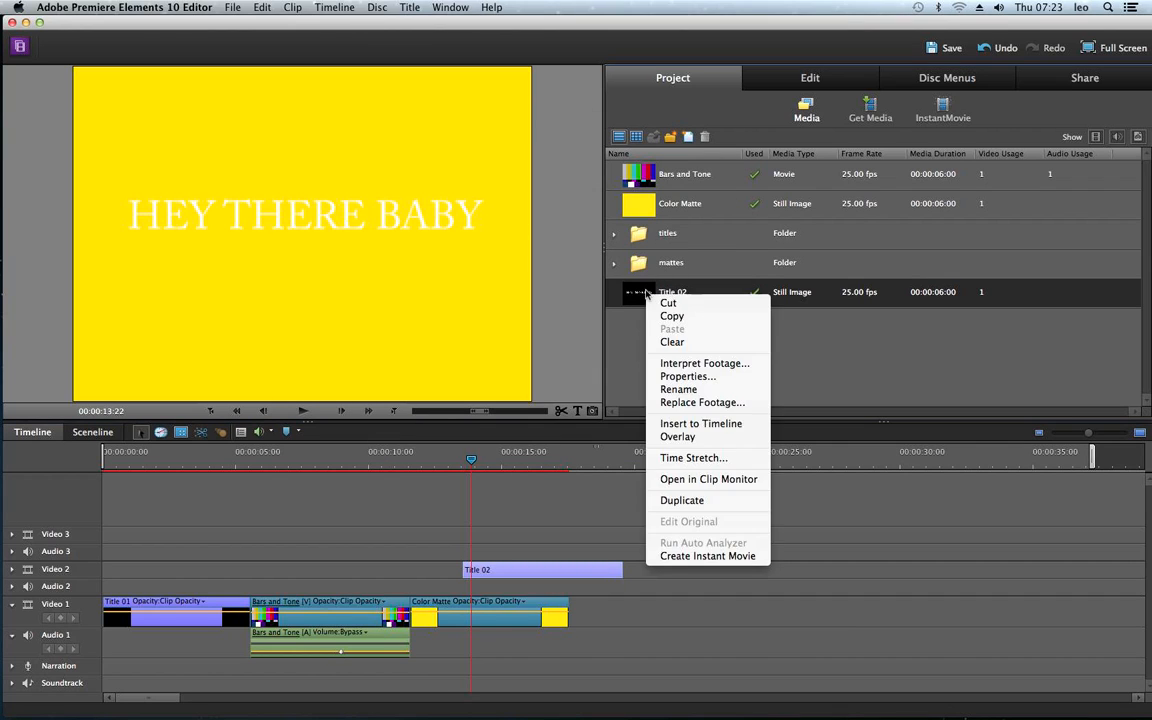
click(637, 292)
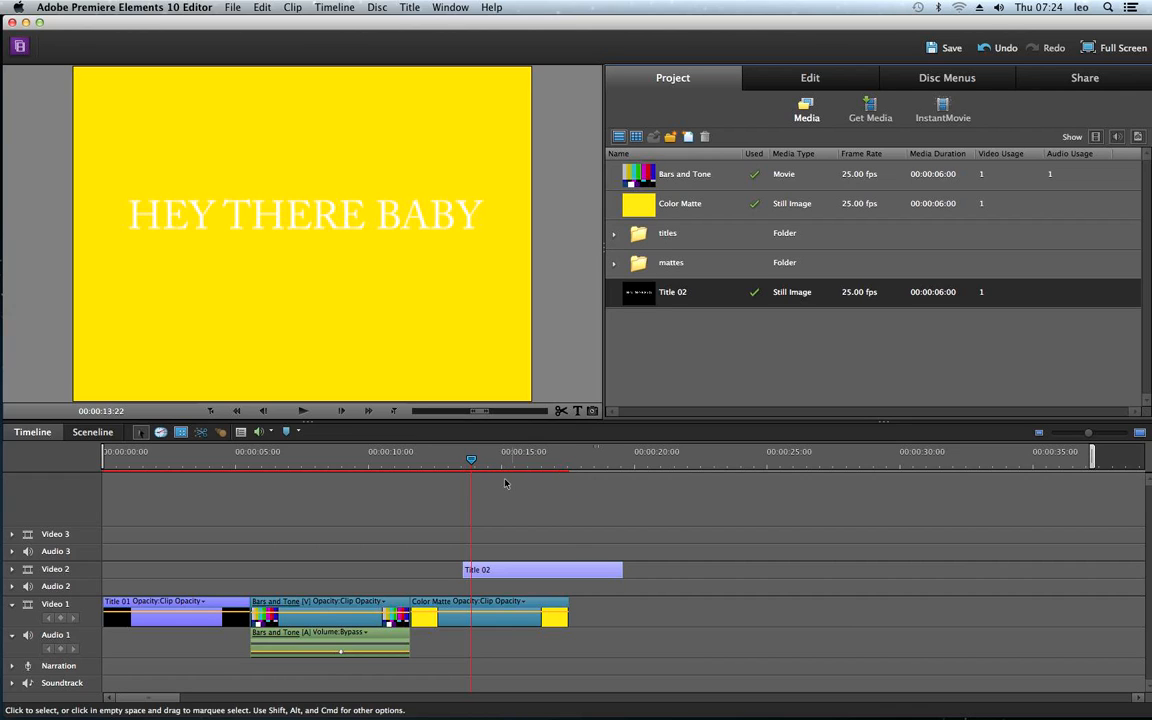
drag(474, 458, 466, 458)
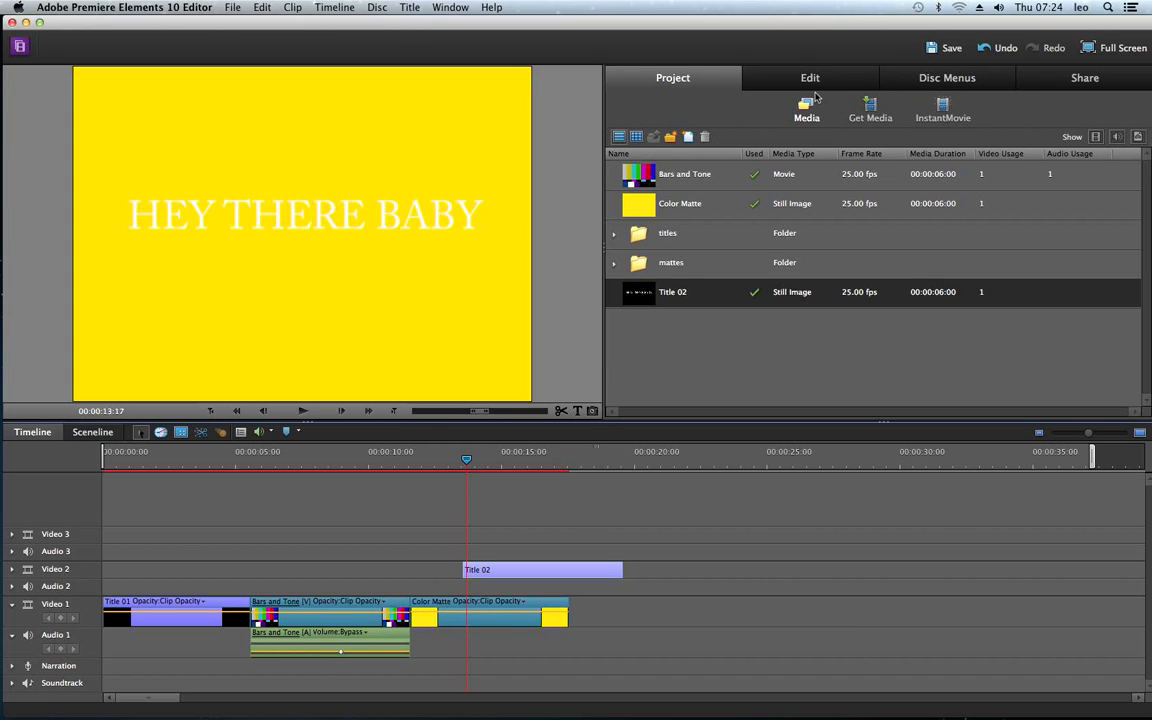
Apply the Spherize distort effect to the Title 02 clip on Video 2 and play back the result
click(832, 82)
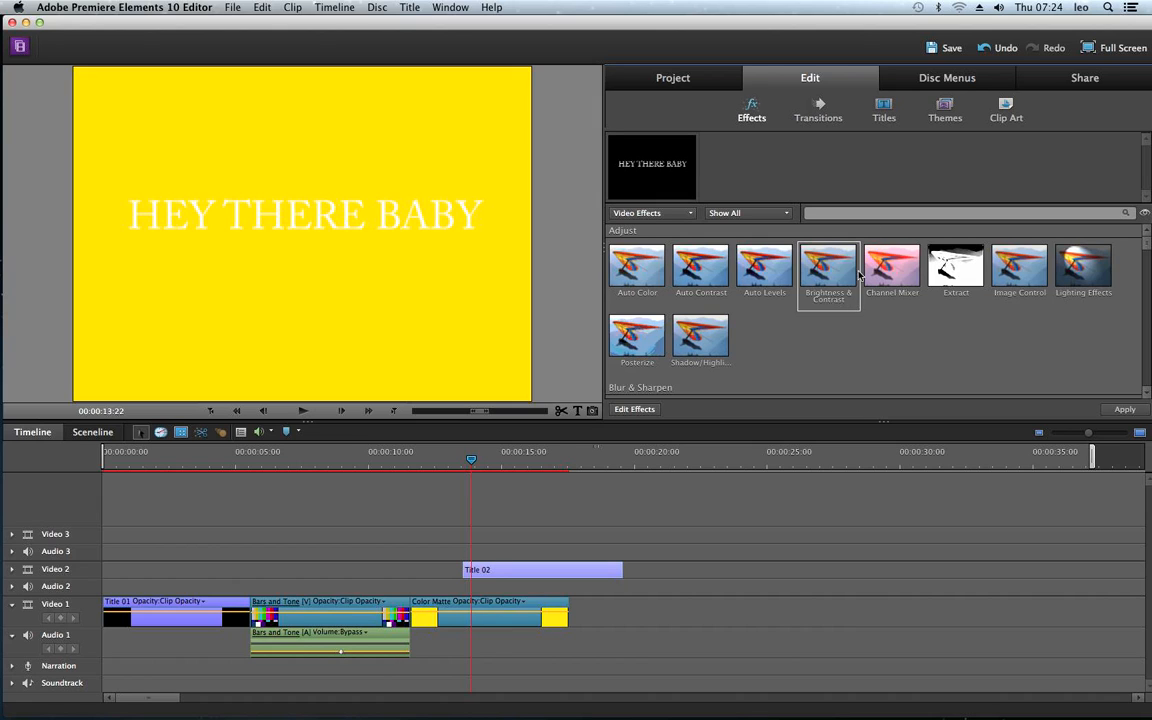
scroll(853, 326, down, 5)
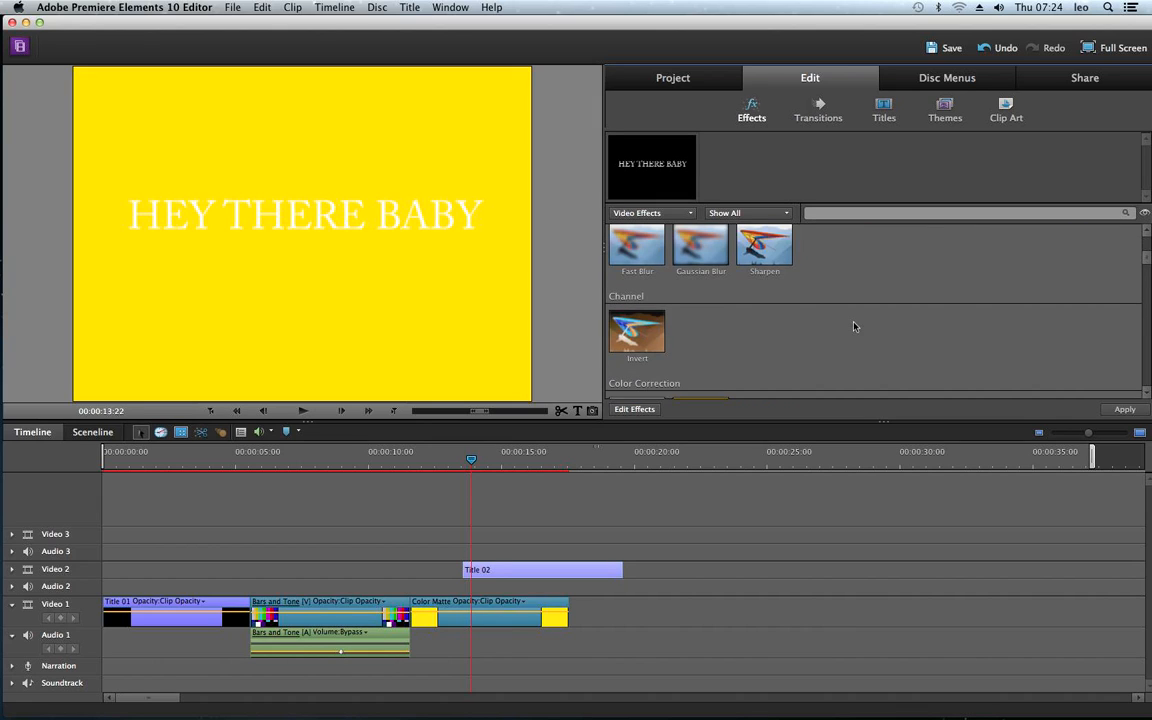
scroll(846, 326, down, 2)
scroll(846, 326, down, 3)
scroll(846, 326, down, 2)
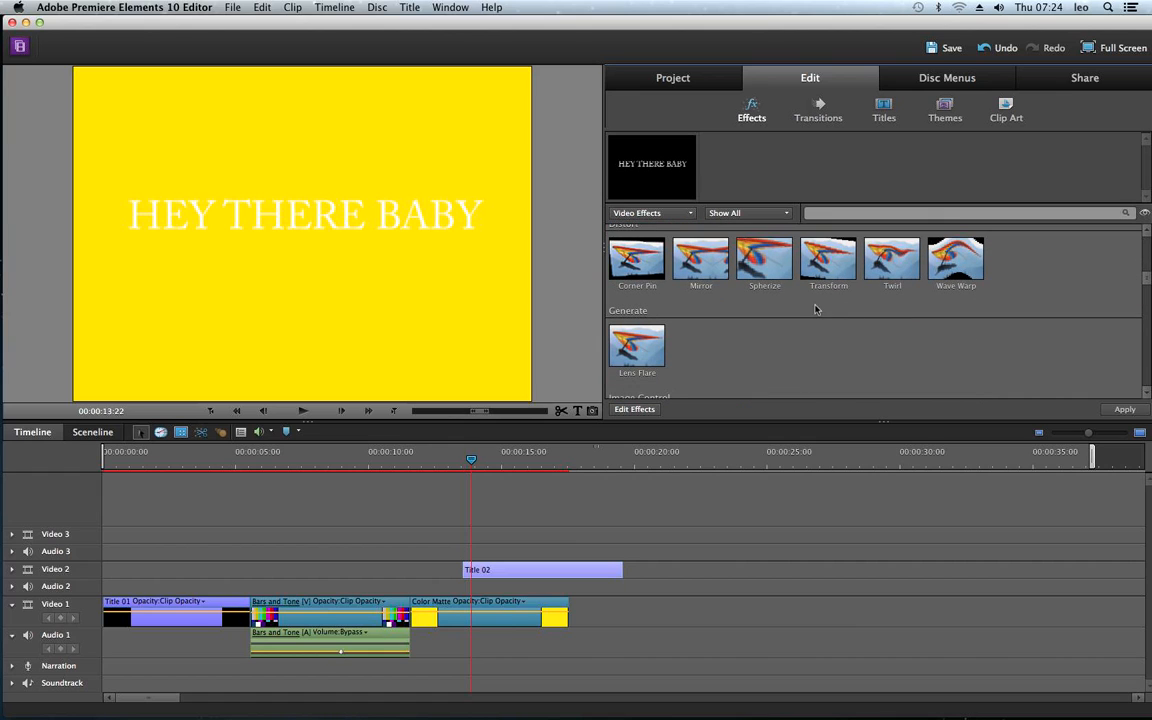
drag(764, 262, 545, 572)
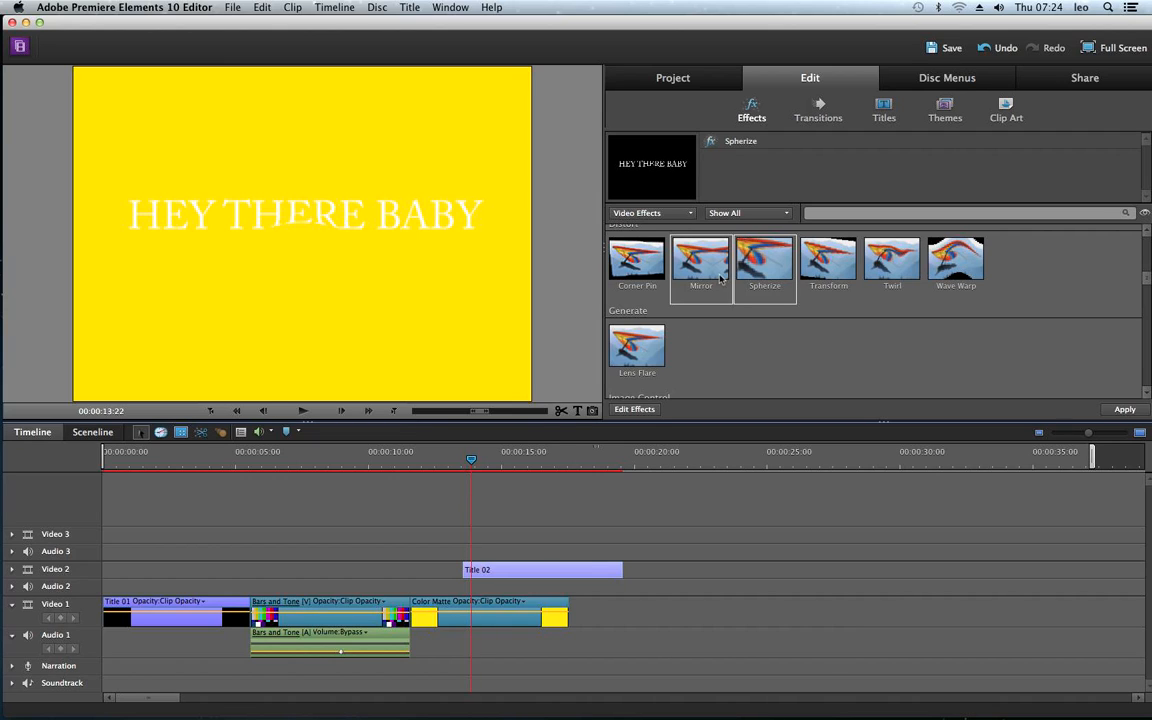
key(space)
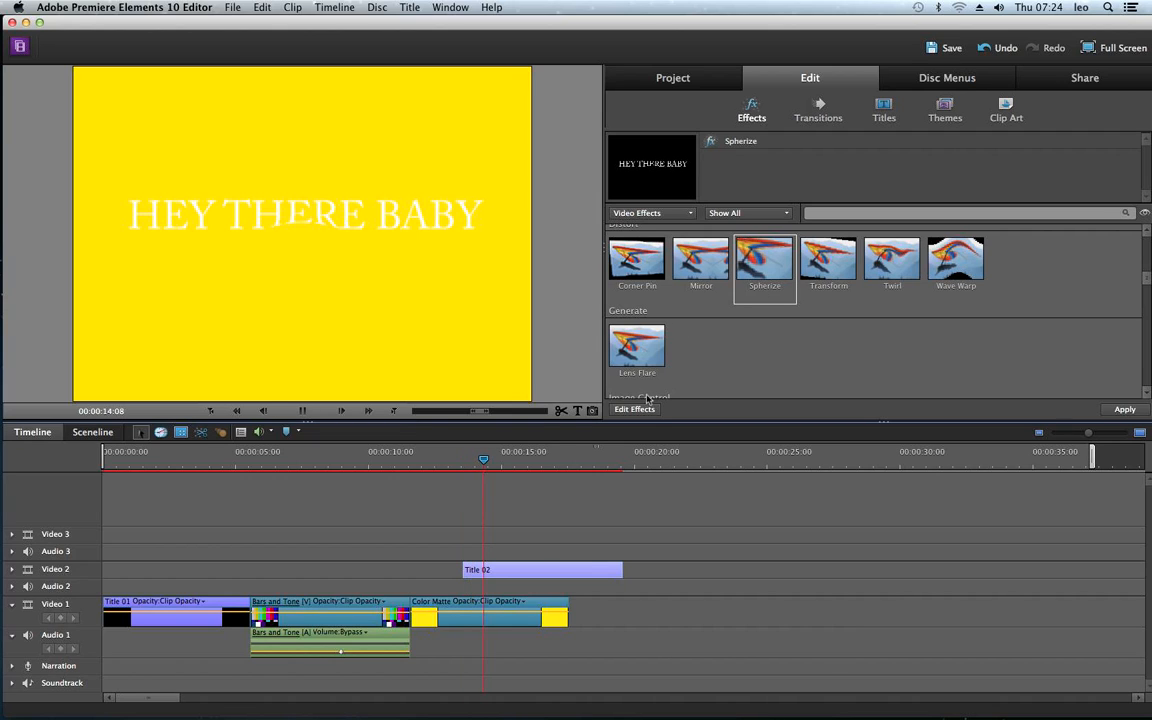
Apply the Lens Flare effect twice to the Title 02 clip and view the title over the color matte
scroll(746, 329, down, 1)
scroll(746, 329, down, 3)
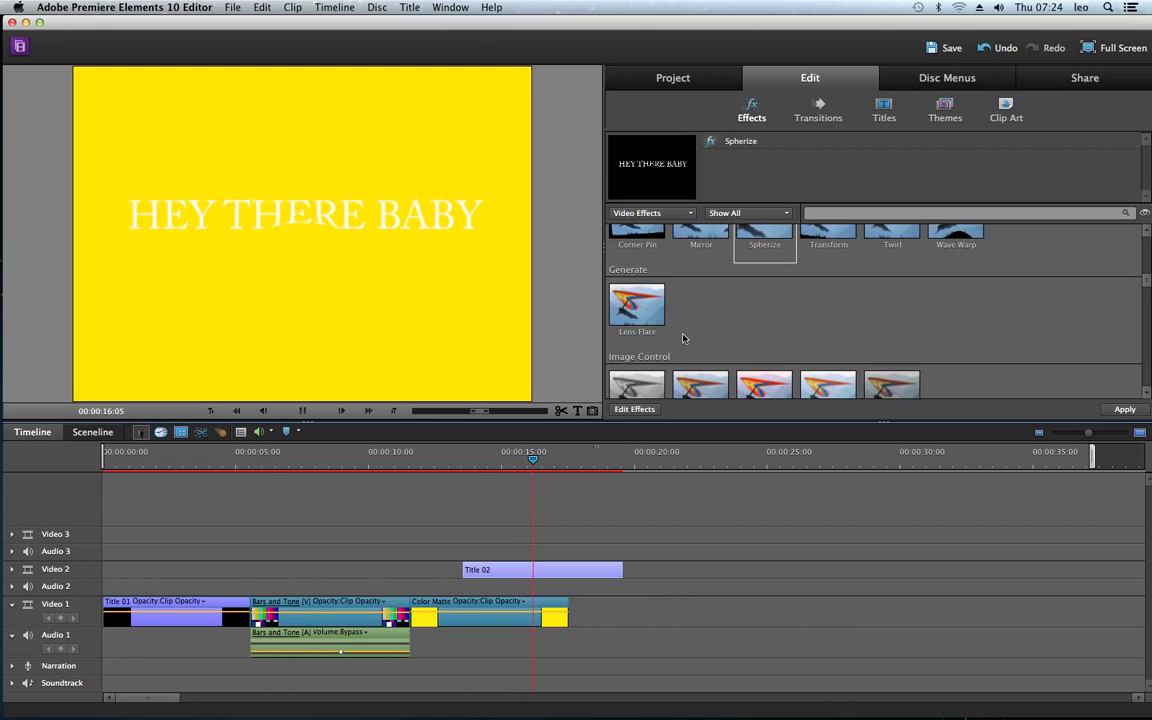
drag(566, 513, 567, 574)
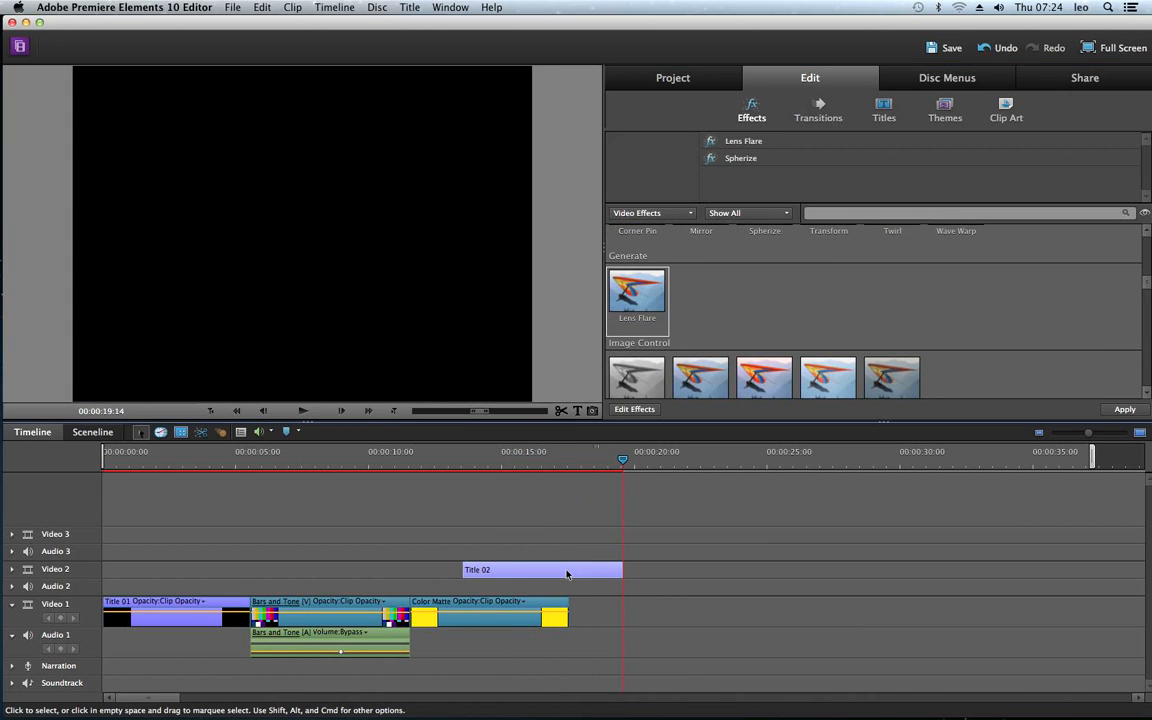
click(520, 458)
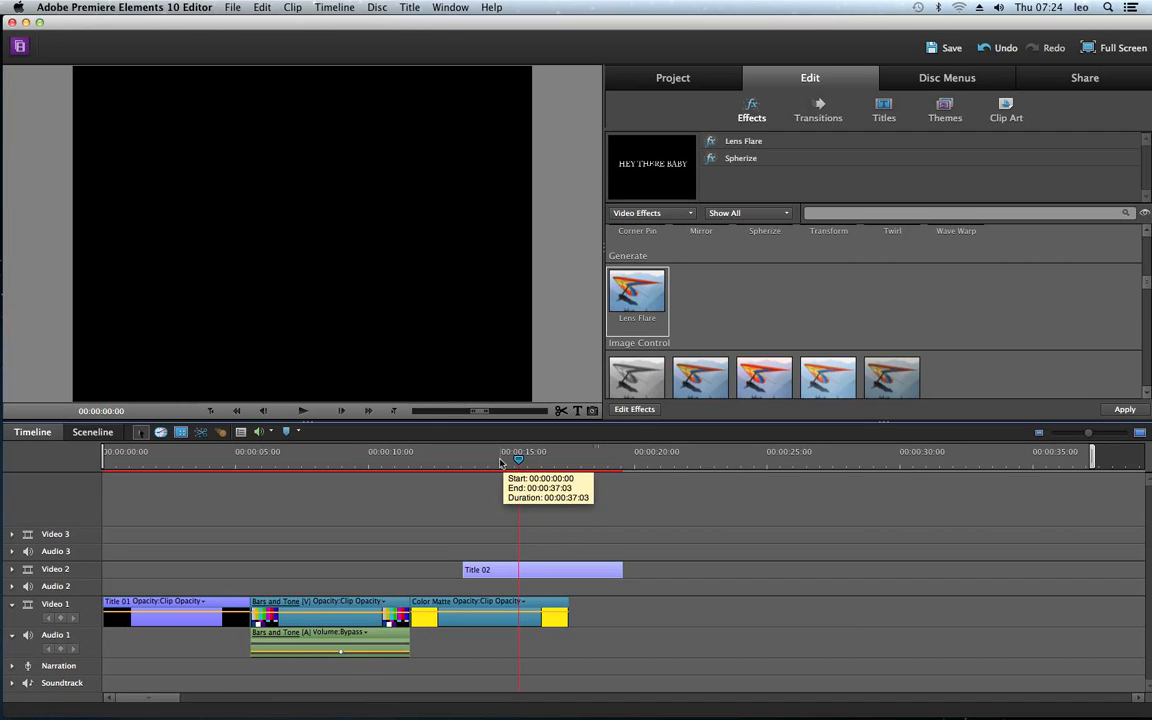
scroll(519, 462, right, 1)
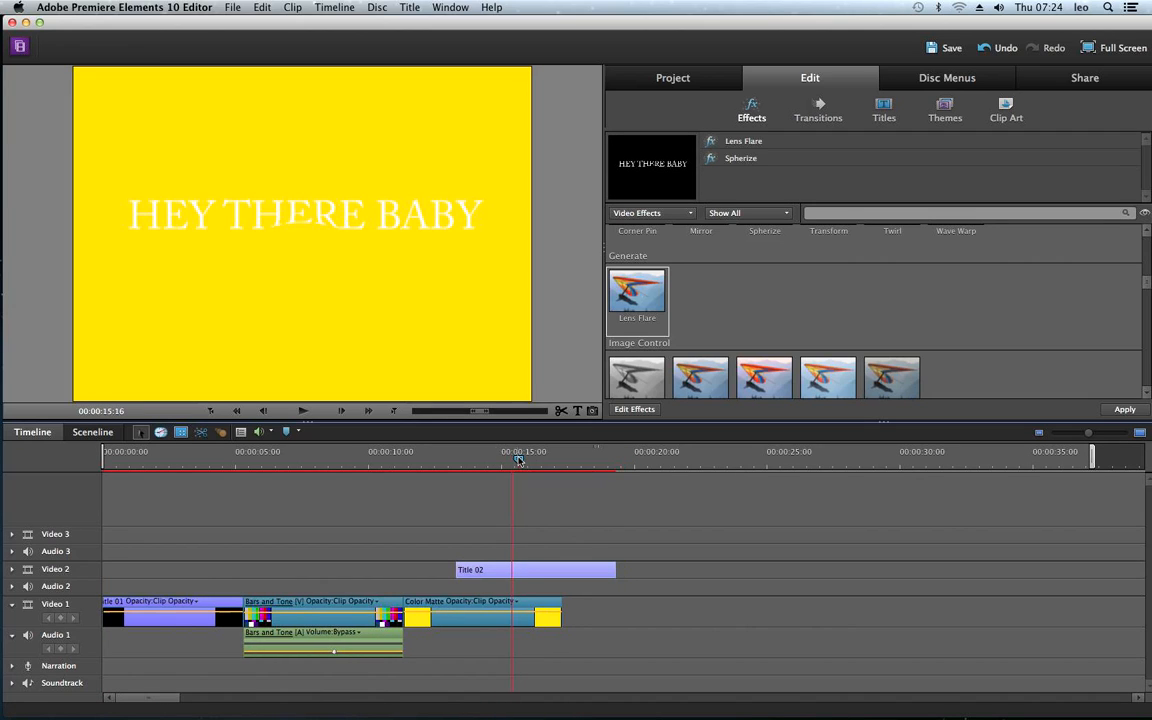
drag(634, 298, 530, 576)
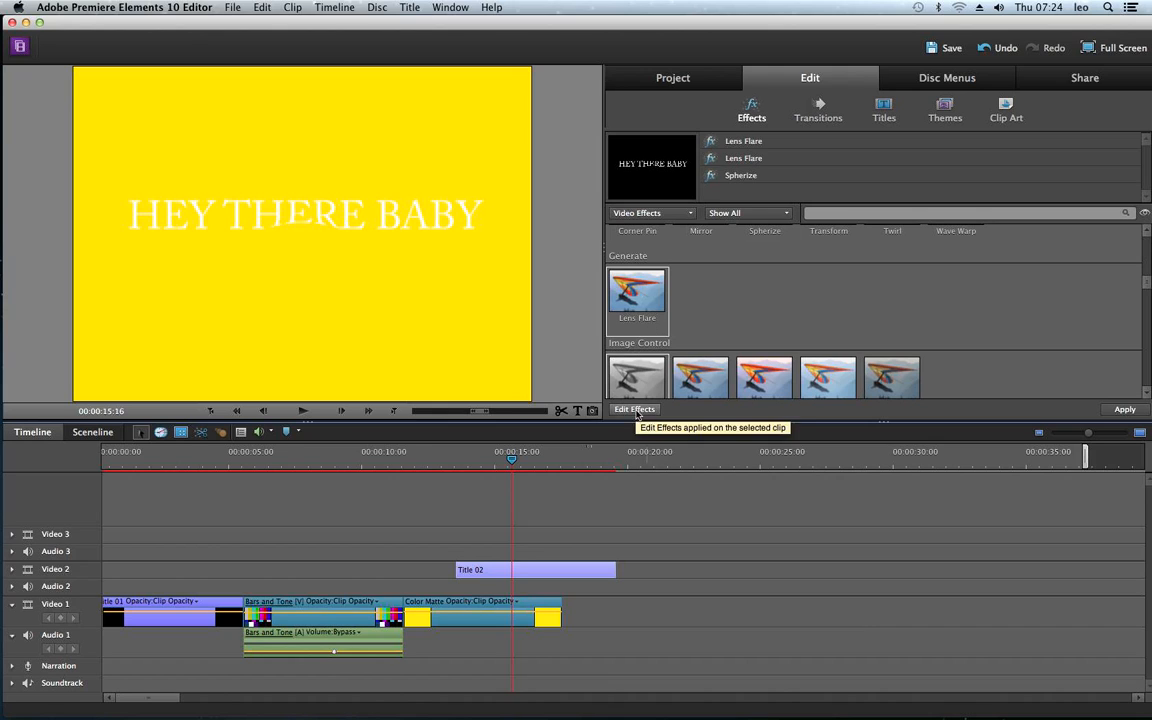
In Title 02's effect settings with keyframes shown, set the Spherize radius to 331.5 and the first Lens Flare's brightness to 94%
click(634, 410)
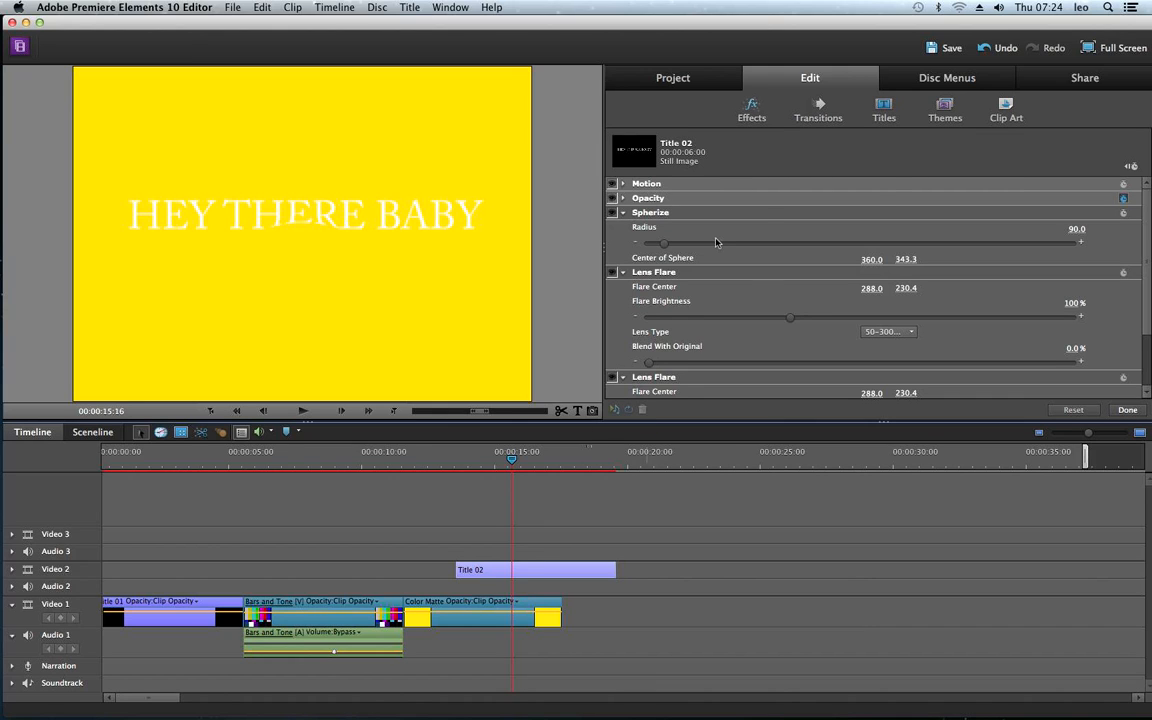
click(1132, 168)
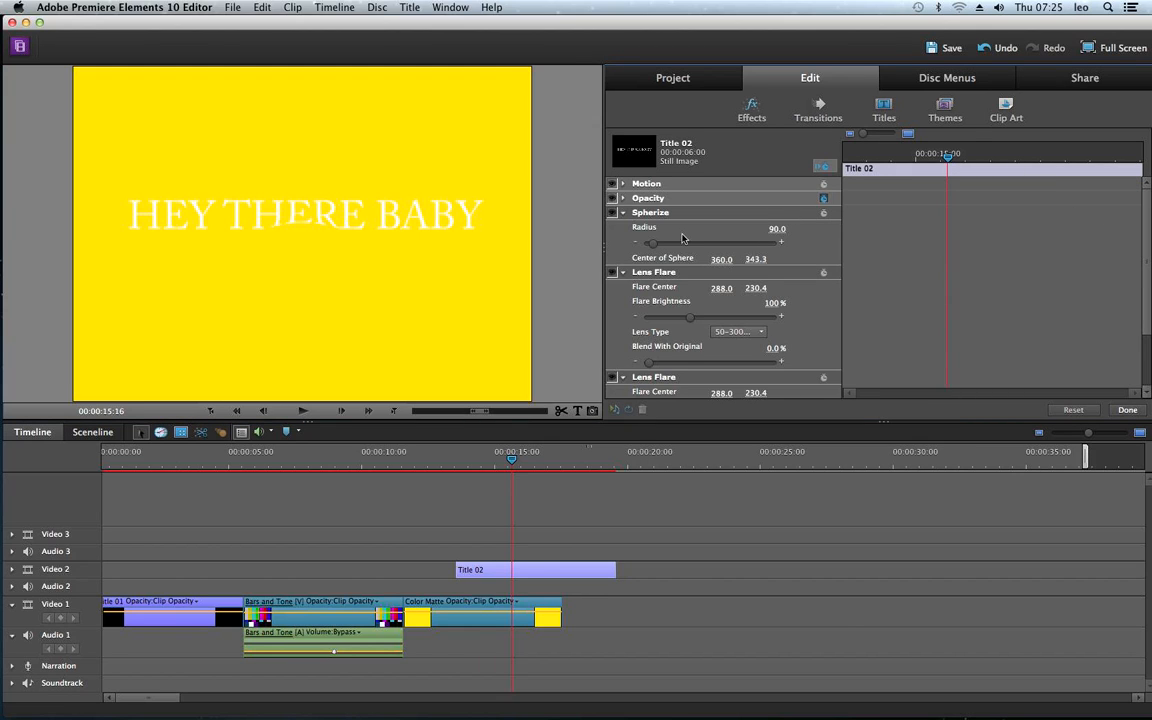
mouse_move(661, 242)
mouse_down()
mouse_move(697, 244)
mouse_move(665, 245)
mouse_up()
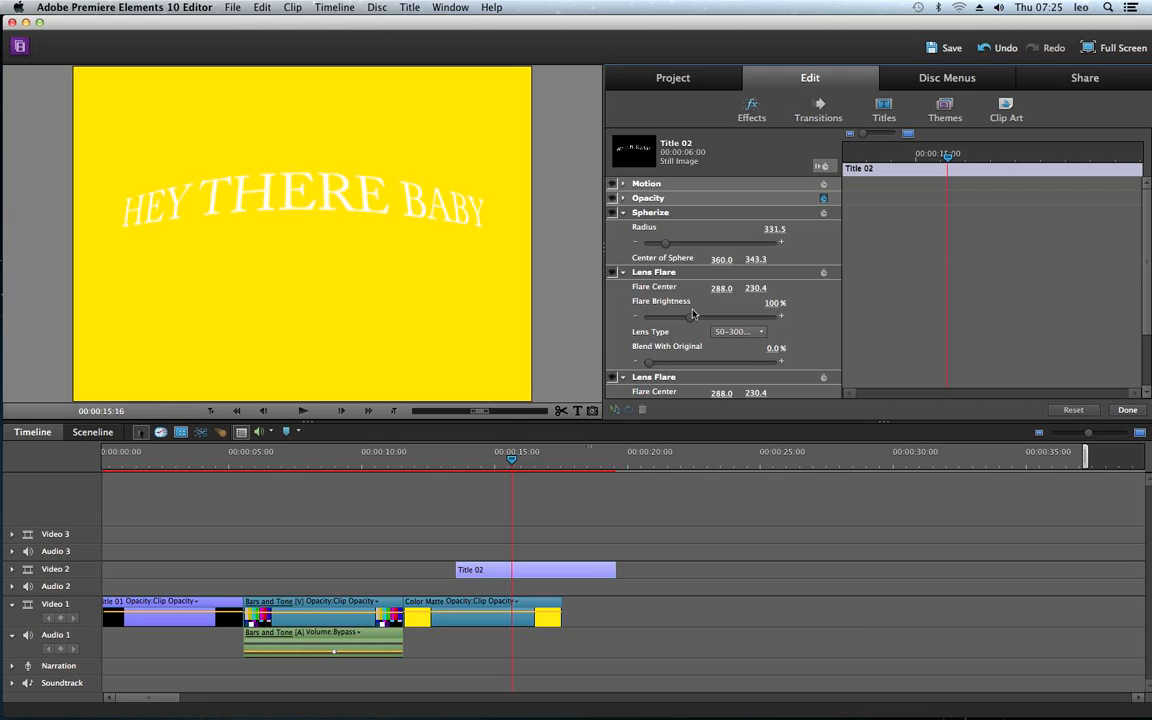
drag(689, 317, 735, 319)
mouse_move(697, 319)
mouse_down()
mouse_move(657, 322)
mouse_move(687, 318)
mouse_up()
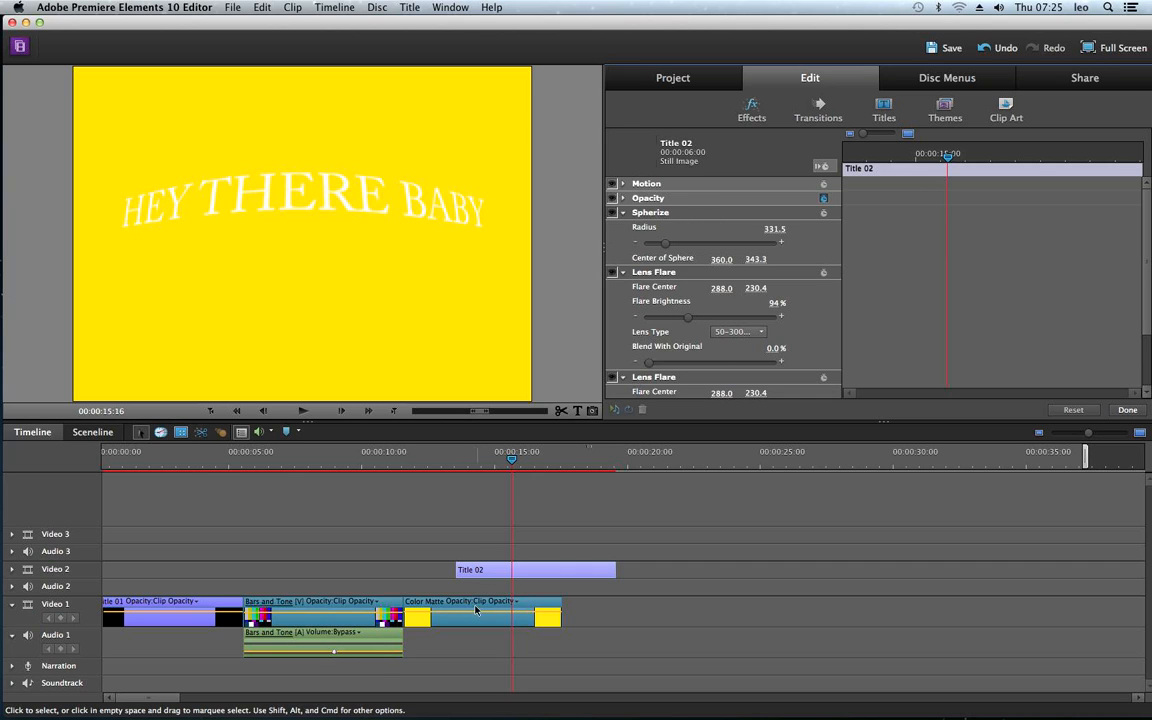
Remove both Lens Flare effects from the Title 02 clip
click(642, 271)
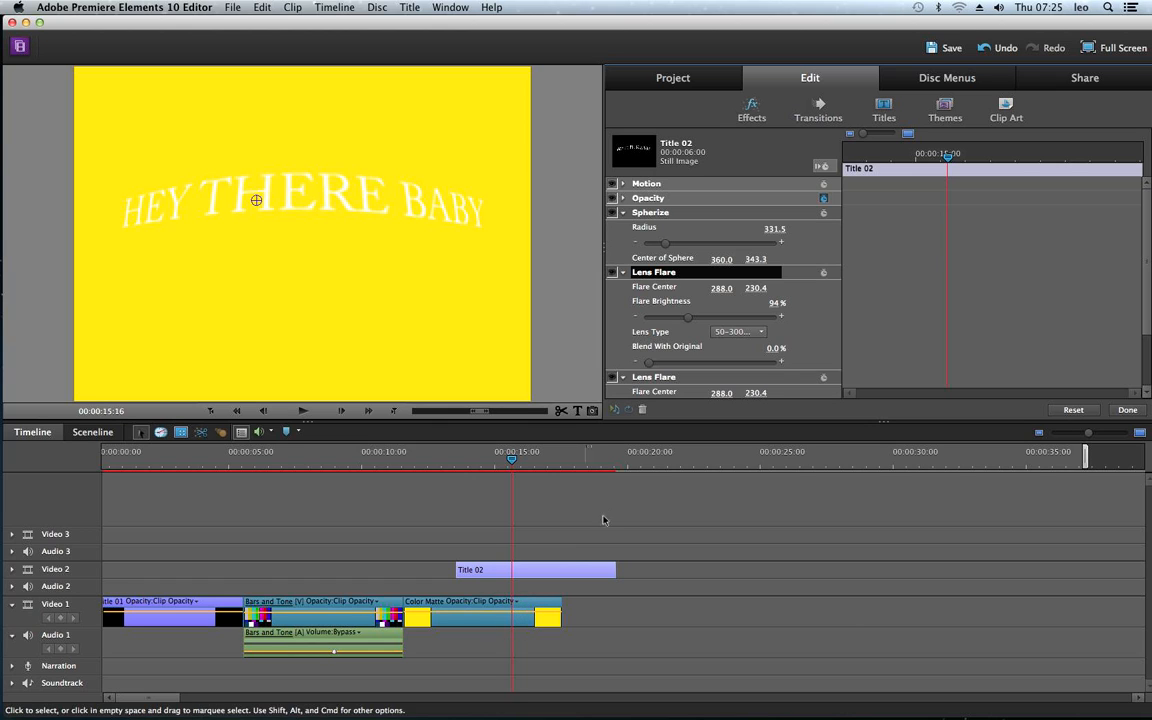
click(623, 273)
click(623, 287)
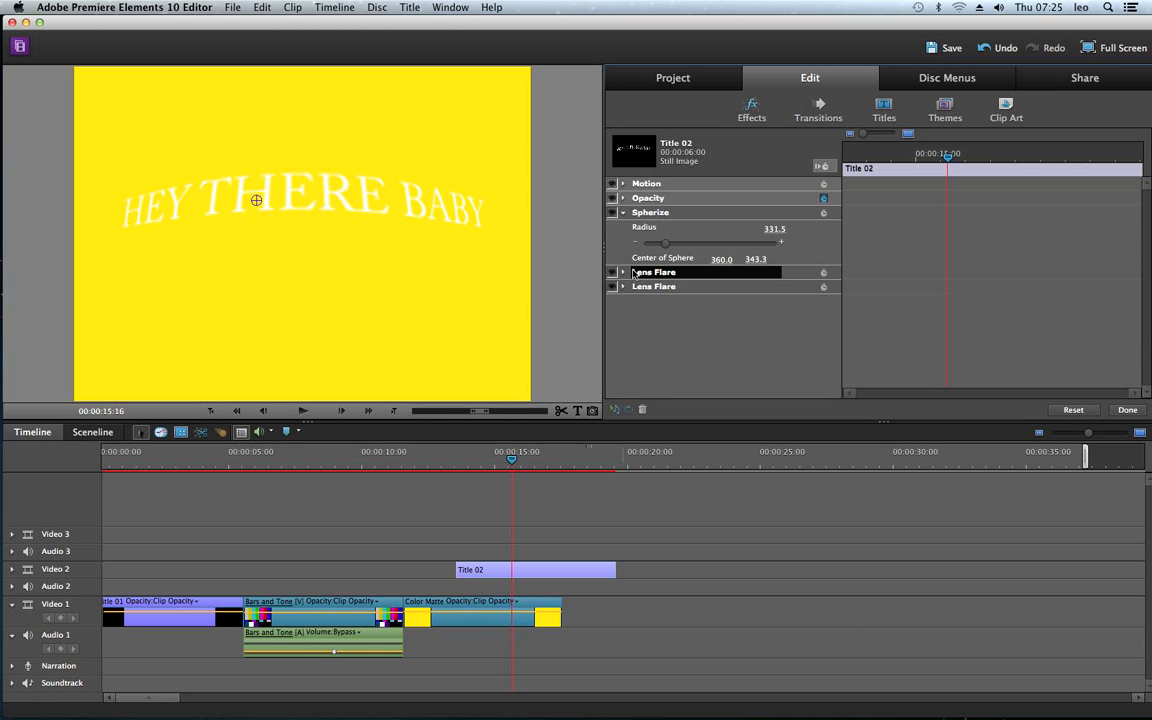
right_click(637, 282)
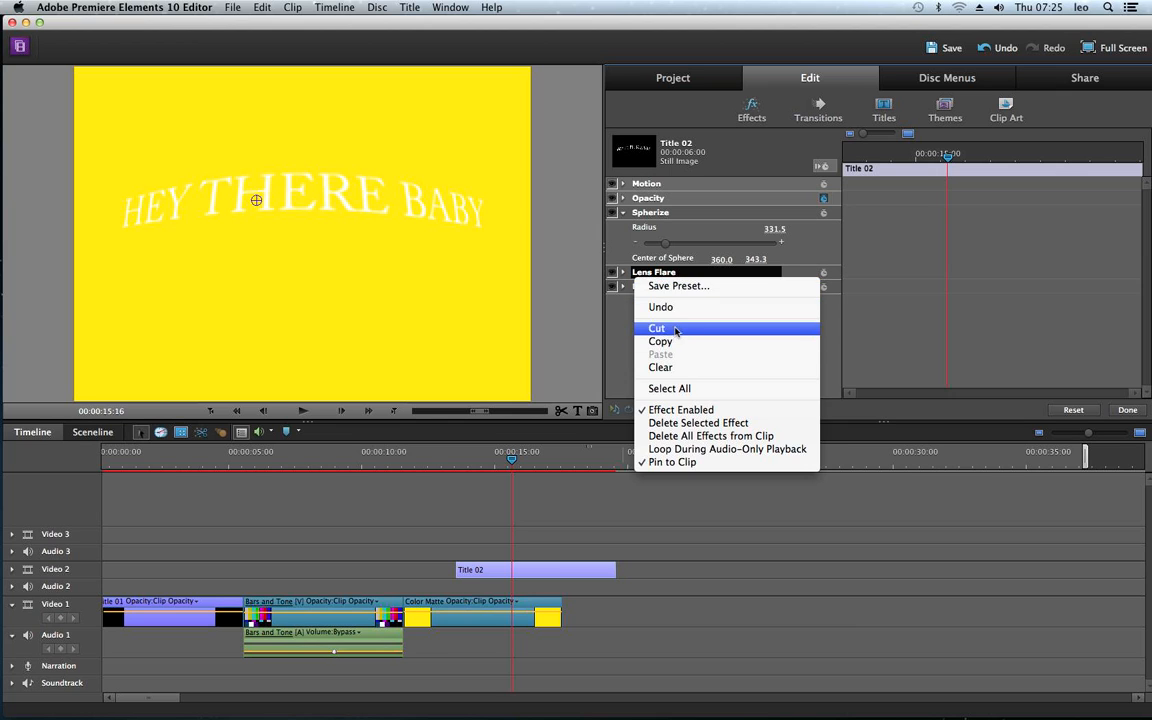
click(674, 329)
click(659, 273)
right_click(659, 275)
click(659, 280)
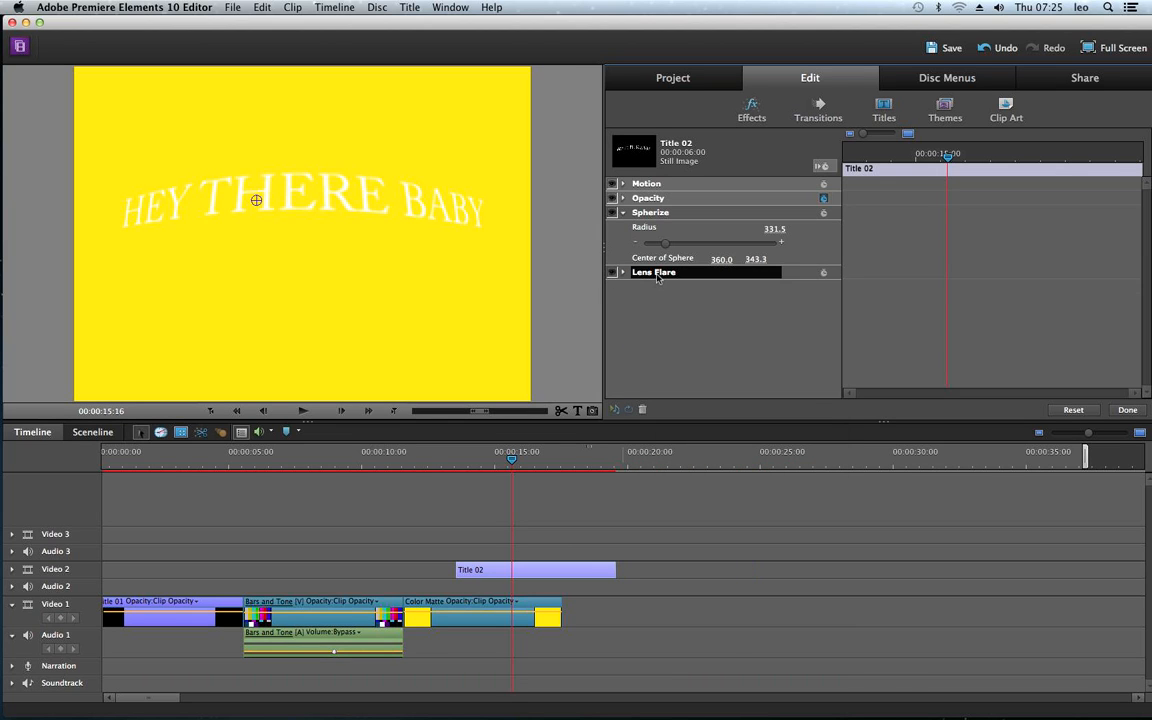
right_click(657, 278)
click(674, 329)
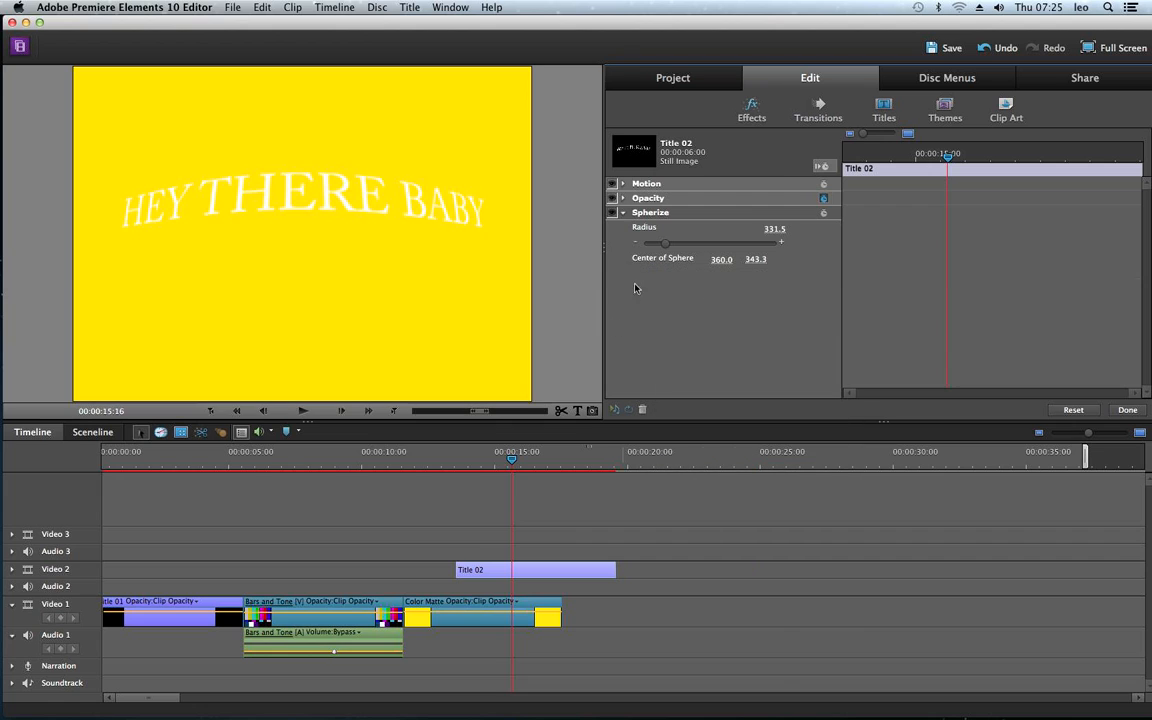
Set Title 02's Spherize radius to 0.0, and hide and reshow the keyframe area
drag(665, 247, 641, 248)
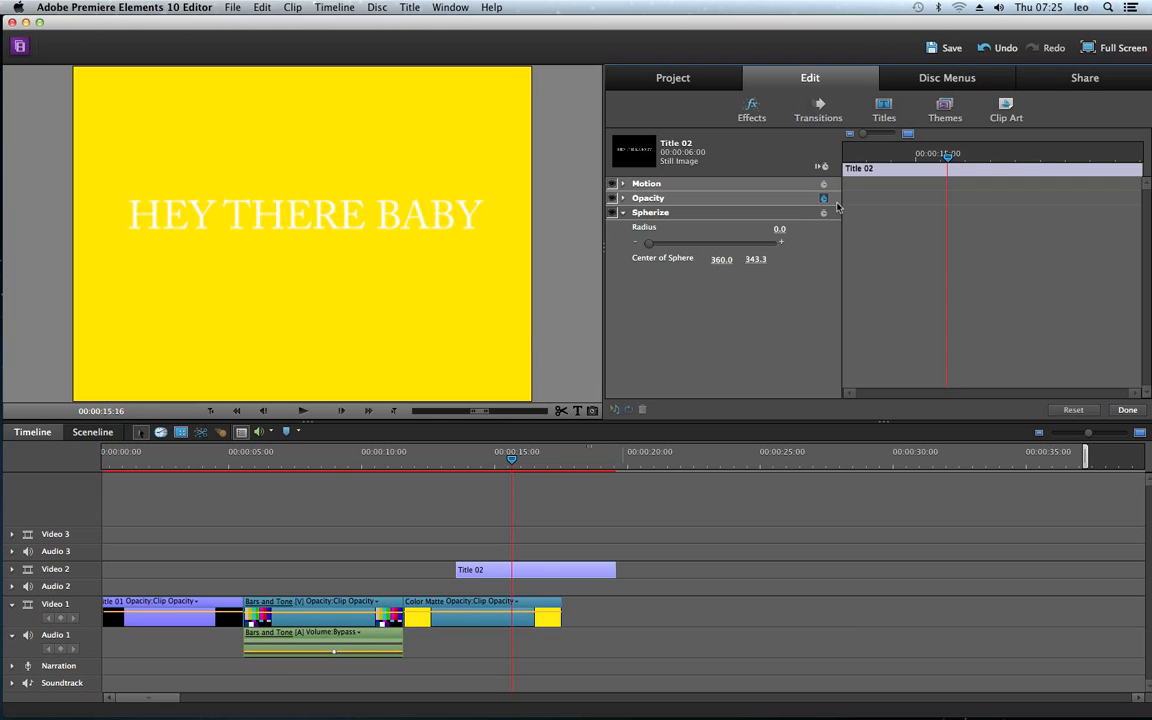
click(820, 166)
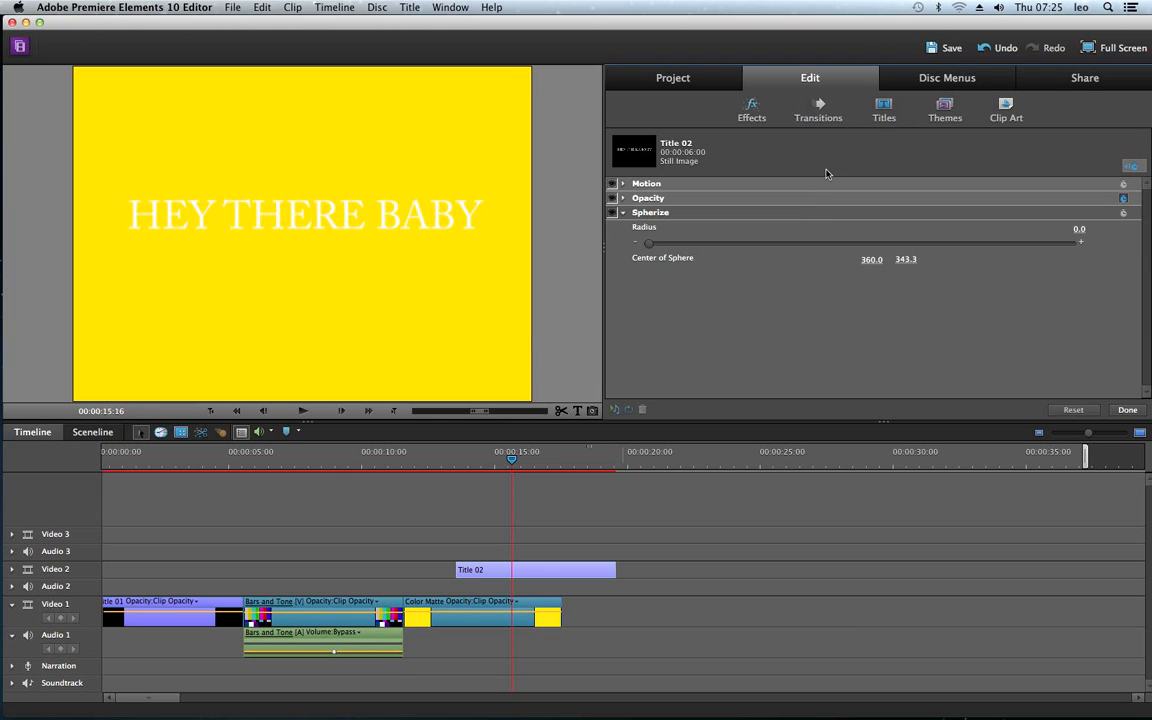
click(1131, 167)
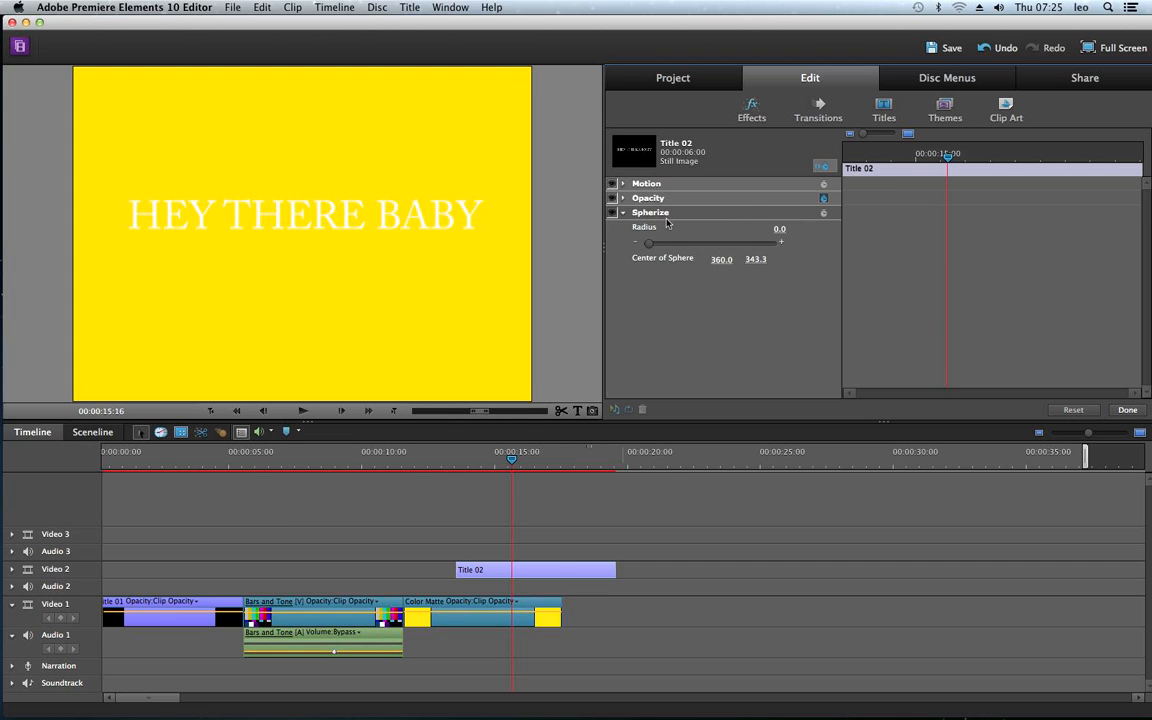
Expand Title 02's Opacity settings and set the Spherize radius to 414.4
click(622, 198)
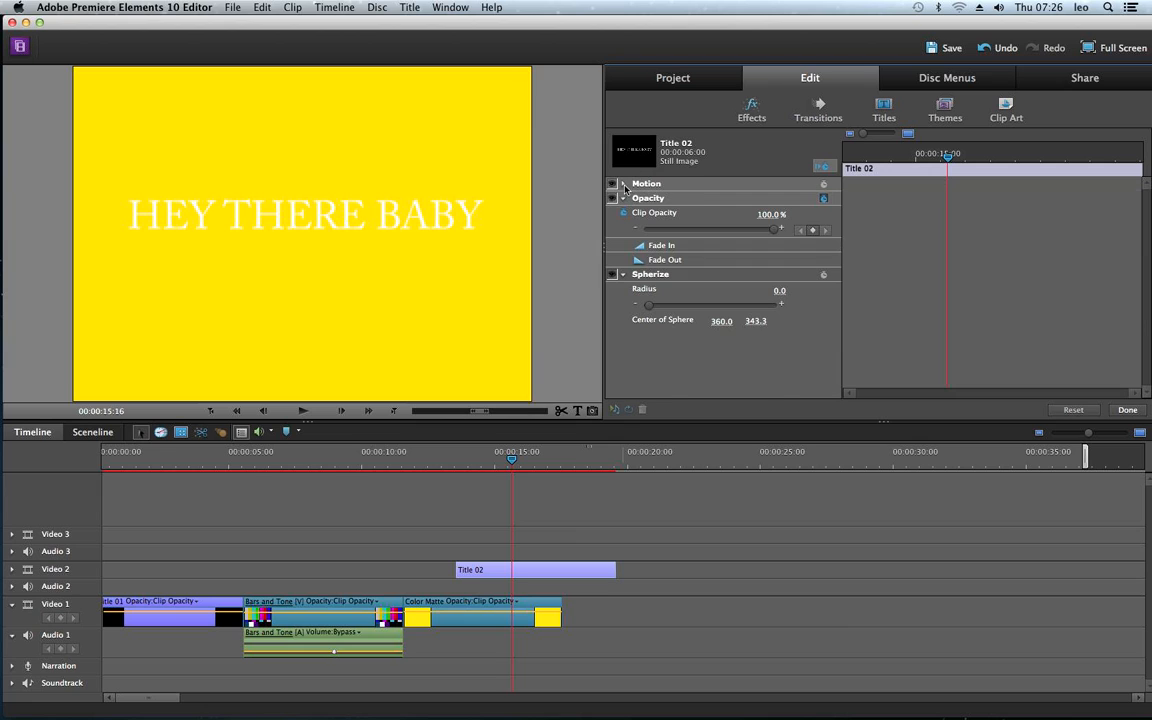
click(623, 184)
click(623, 184)
drag(649, 304, 660, 307)
drag(660, 307, 669, 307)
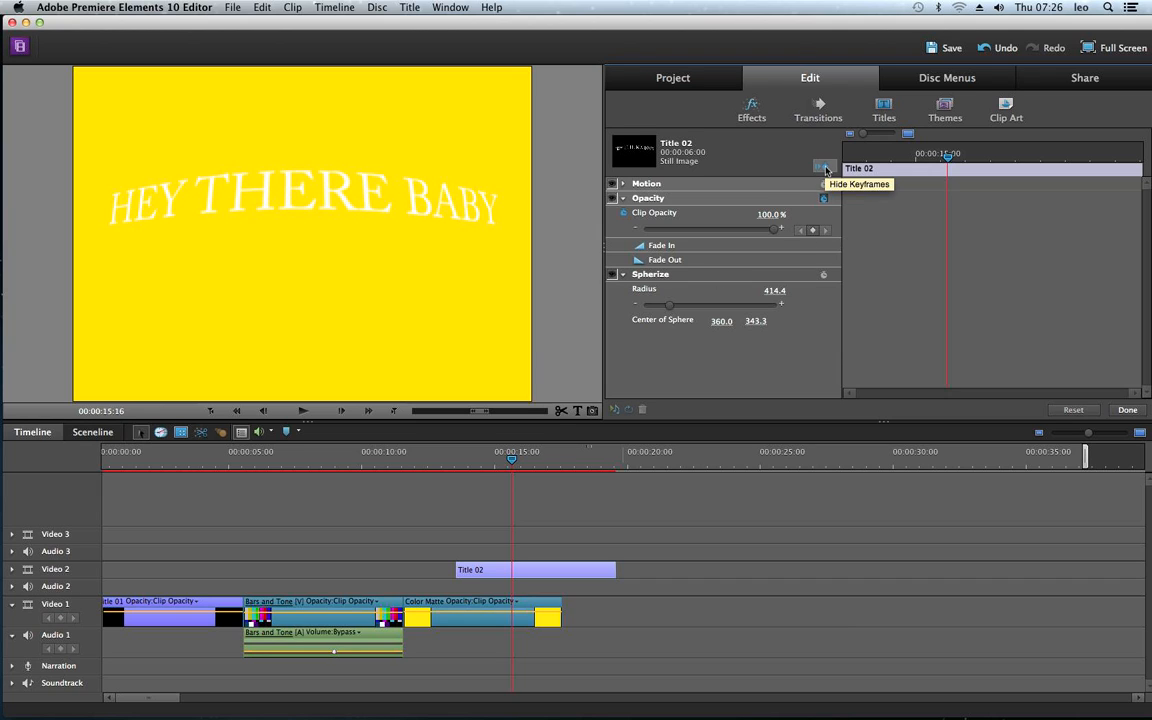
Turn on keyframe animation for Title 02's Spherize effect at 00:00:15:16, keeping the keyframe area shown
click(825, 275)
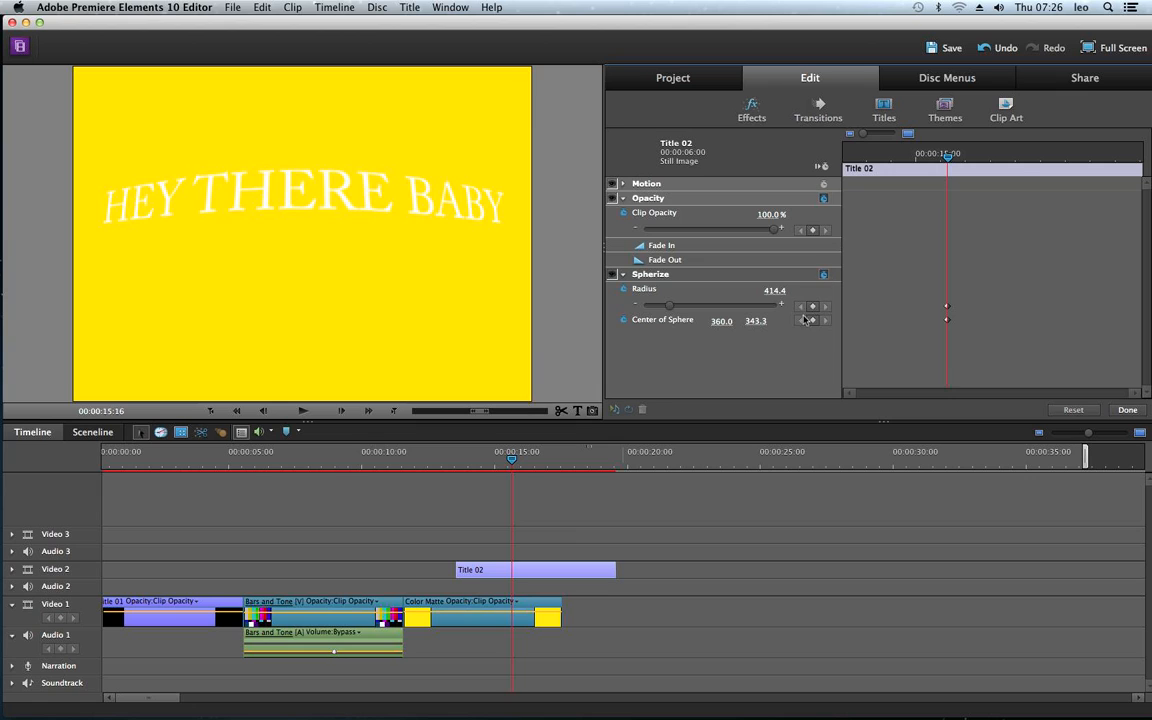
click(823, 167)
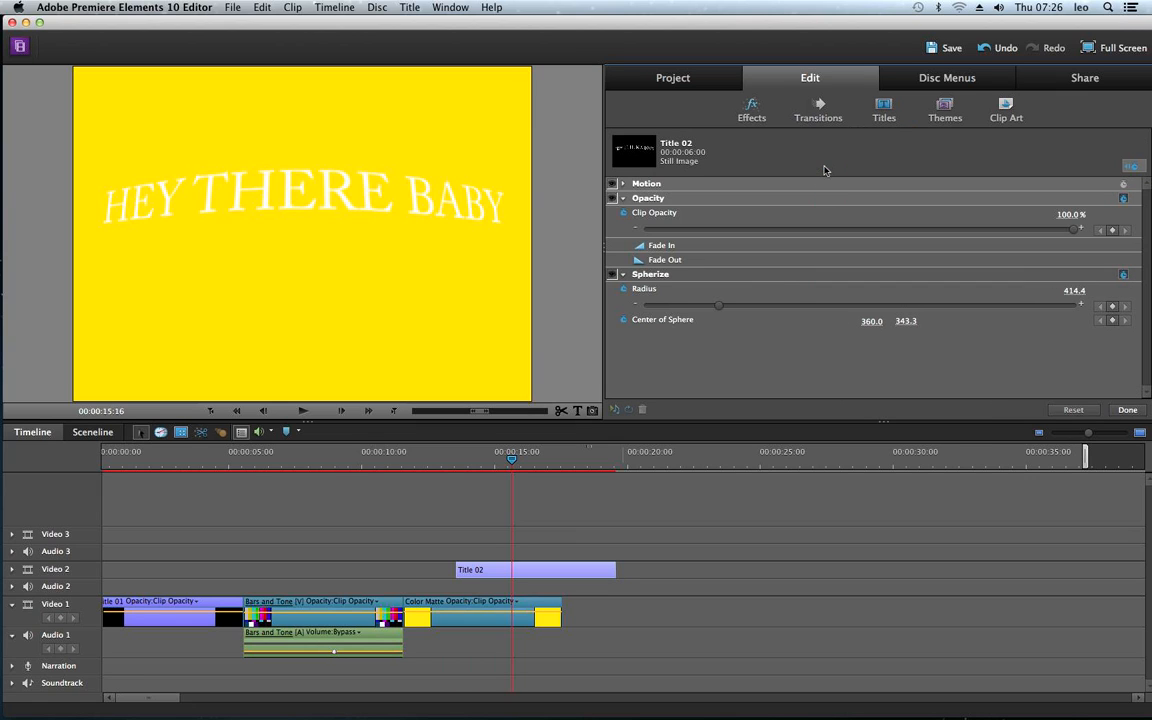
click(1132, 167)
Turn on keyframe animation for Title 02's Motion effect at 00:00:15:16 and expand its properties
click(823, 183)
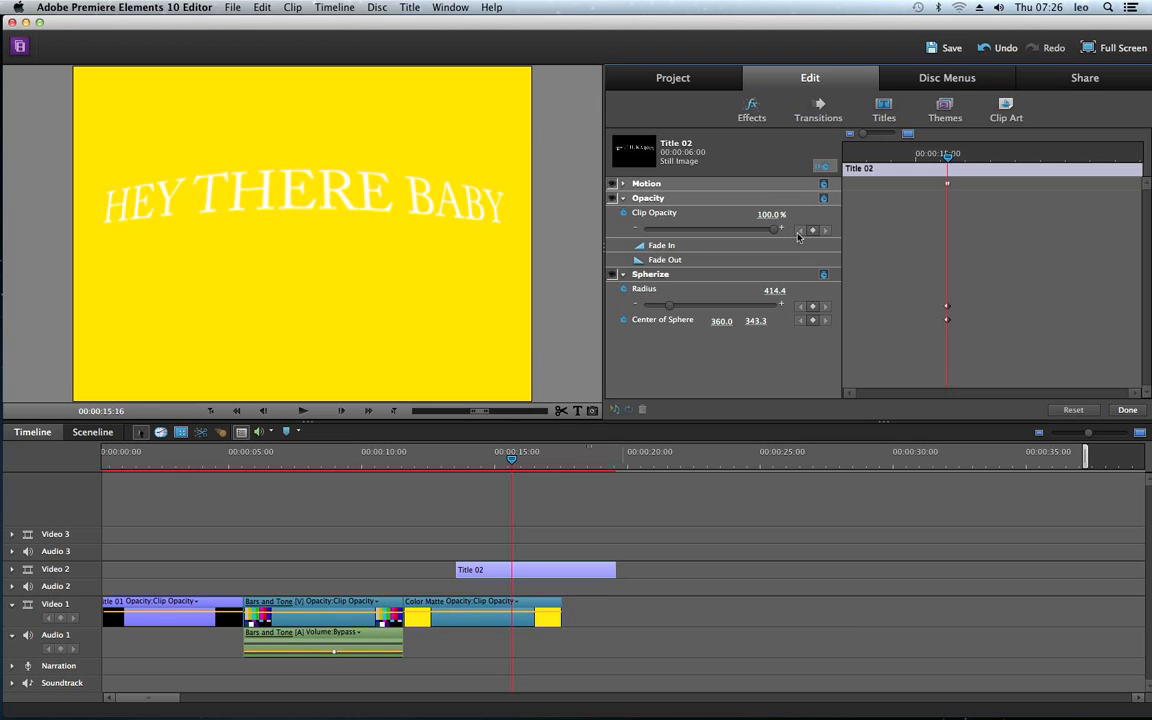
click(622, 185)
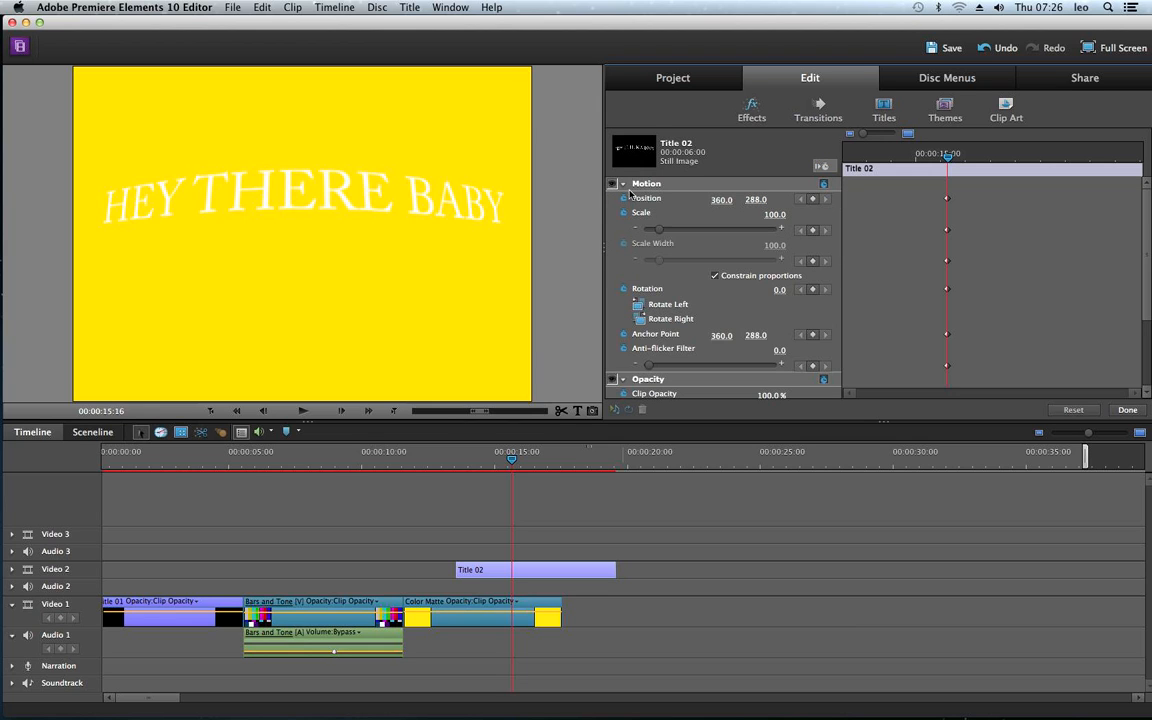
scroll(921, 355, down, 5)
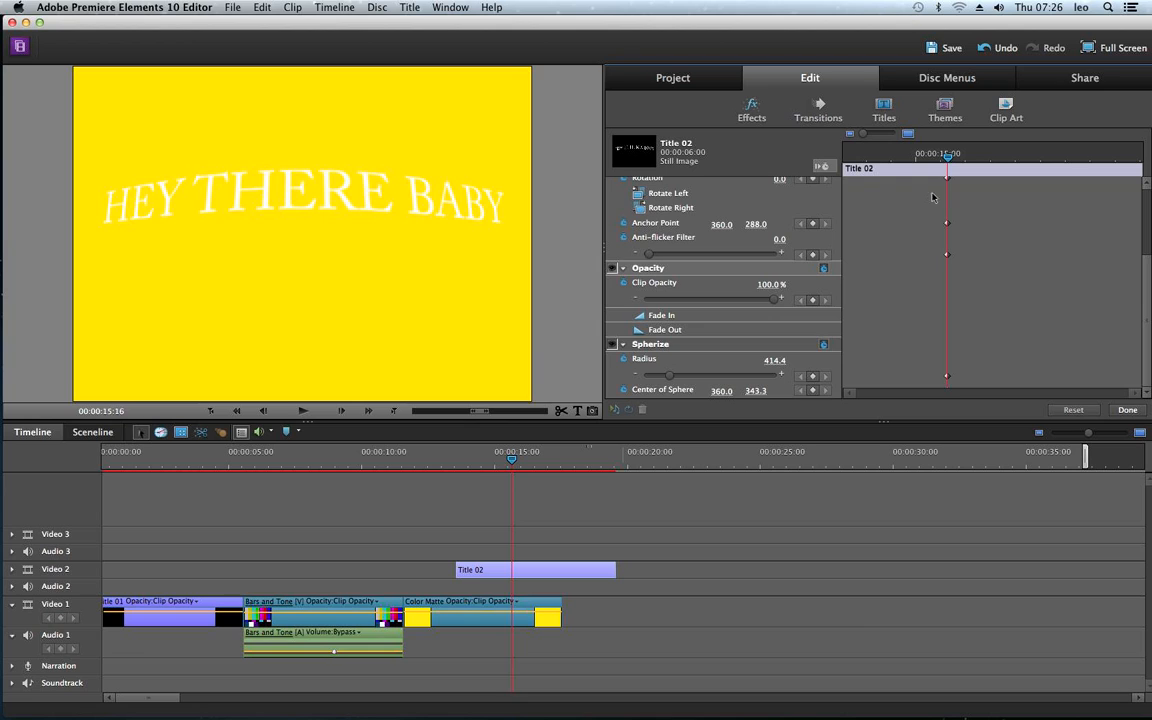
Add a Spherize radius keyframe of 0 at the start of the Title 02 clip, at 00:00:13:14
click(947, 157)
drag(947, 157, 721, 156)
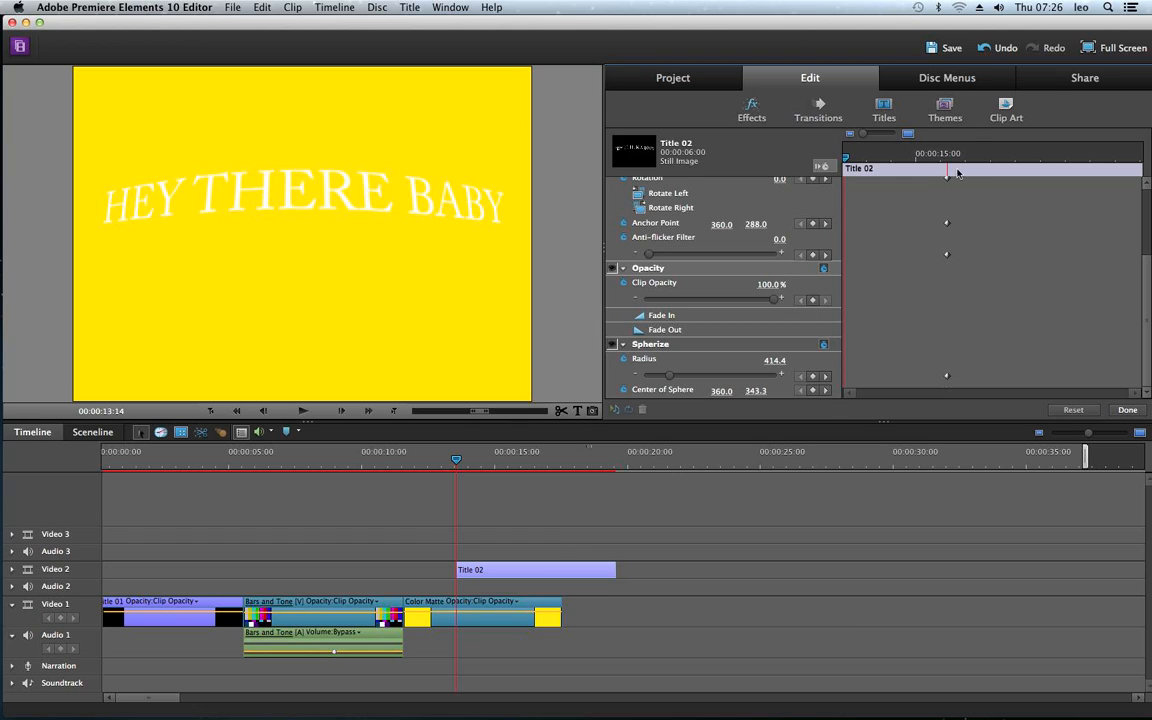
click(813, 378)
click(768, 360)
text(0)
key(Return)
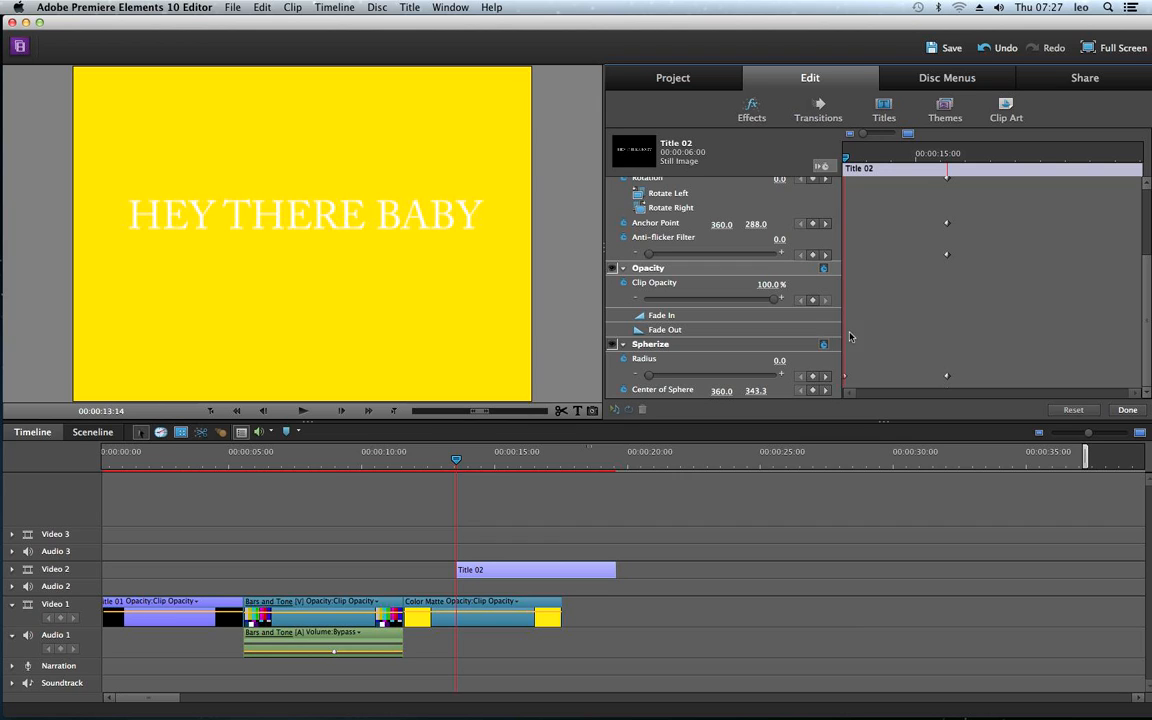
Preview the Spherize animation from the start of Title 02 and render the timeline's work area
key(space)
click(519, 522)
click(318, 6)
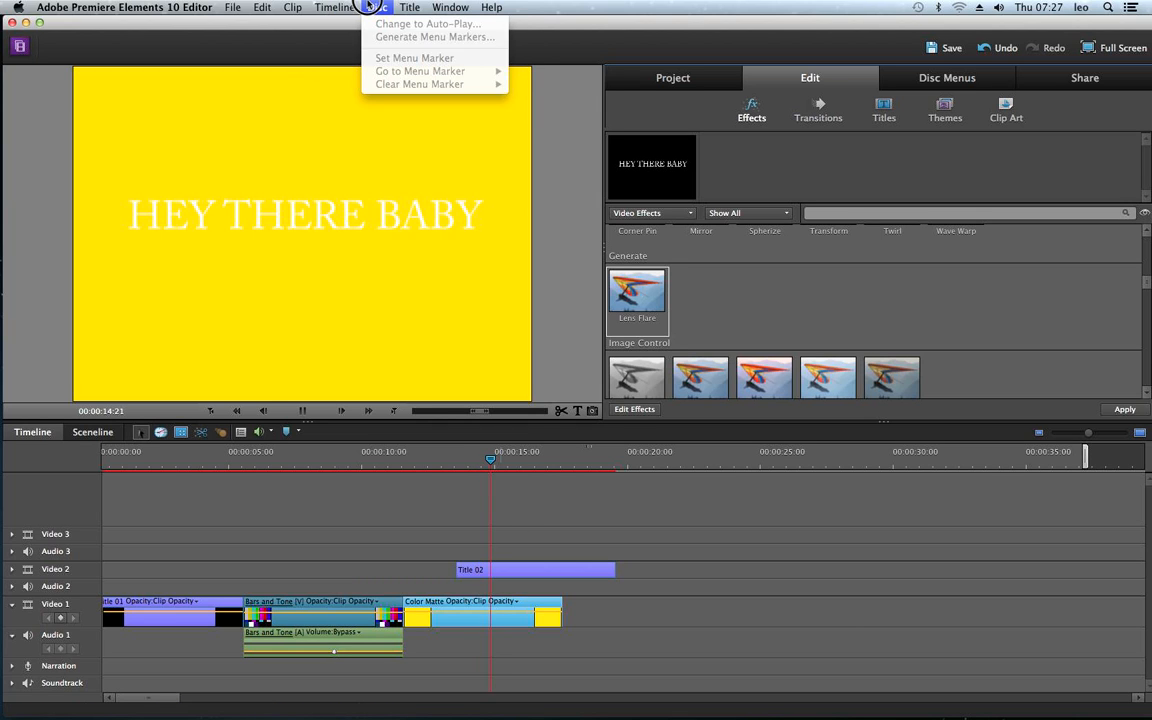
click(342, 22)
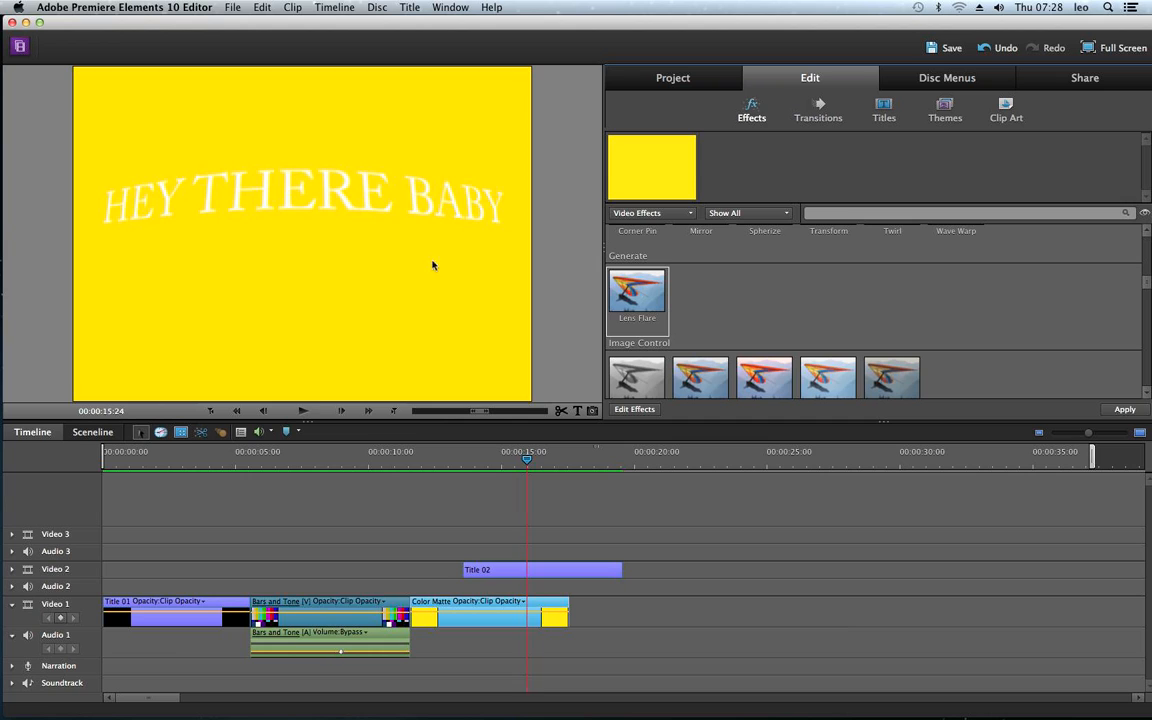
Play the rendered title animation from 00:00:13:14, and scrub through it to 00:00:16:22
drag(555, 462, 457, 471)
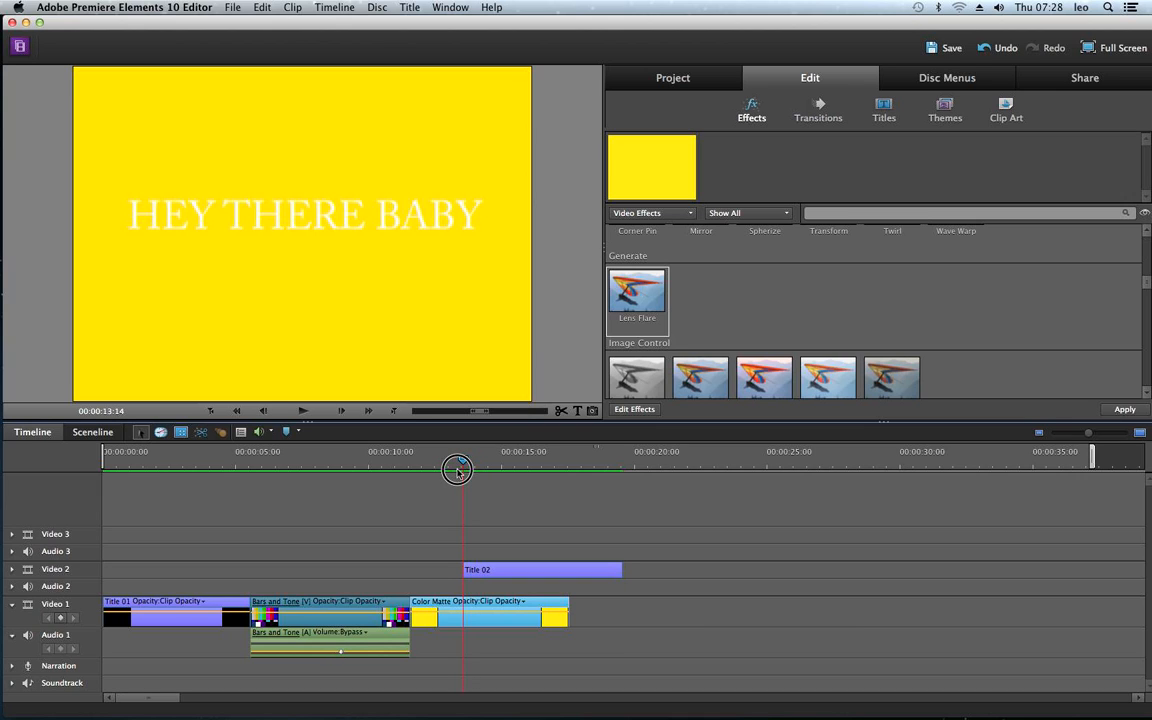
drag(457, 471, 457, 473)
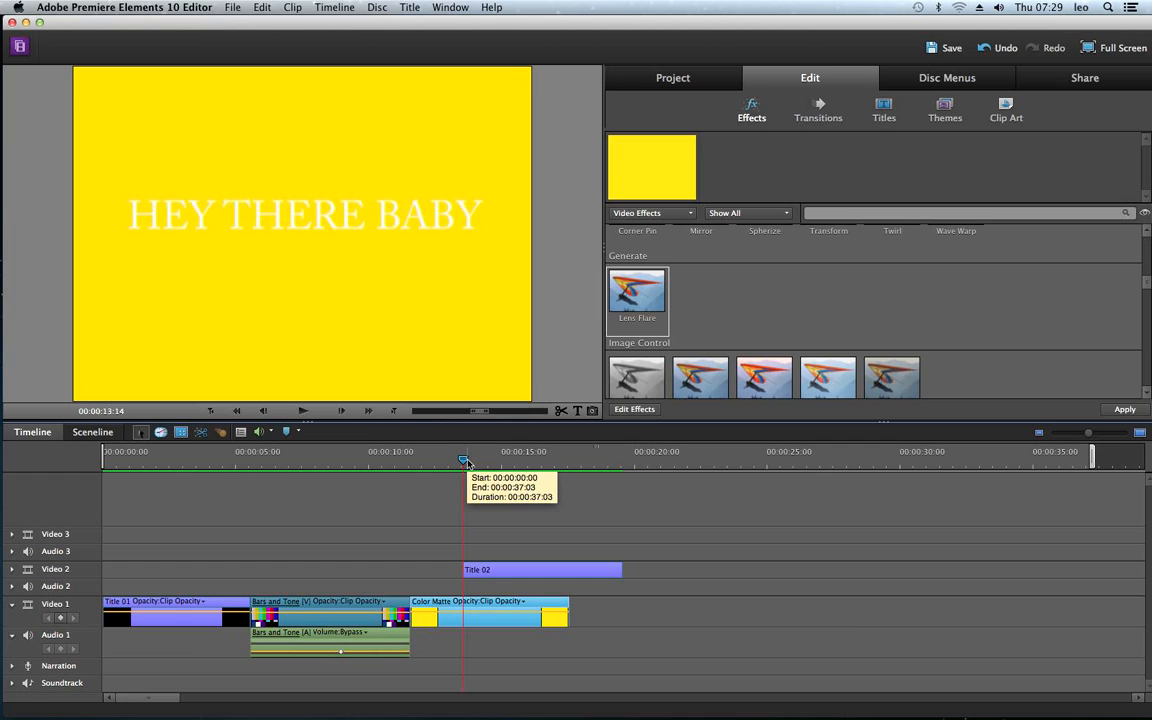
key(space)
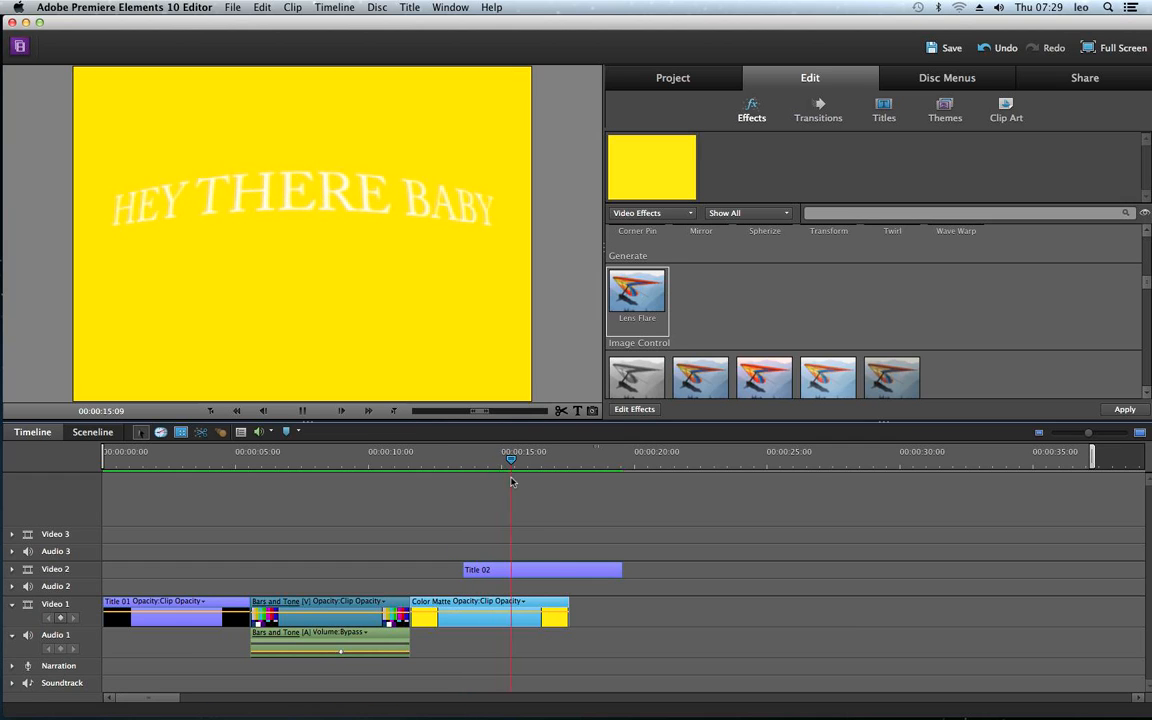
drag(545, 460, 482, 461)
drag(457, 460, 551, 458)
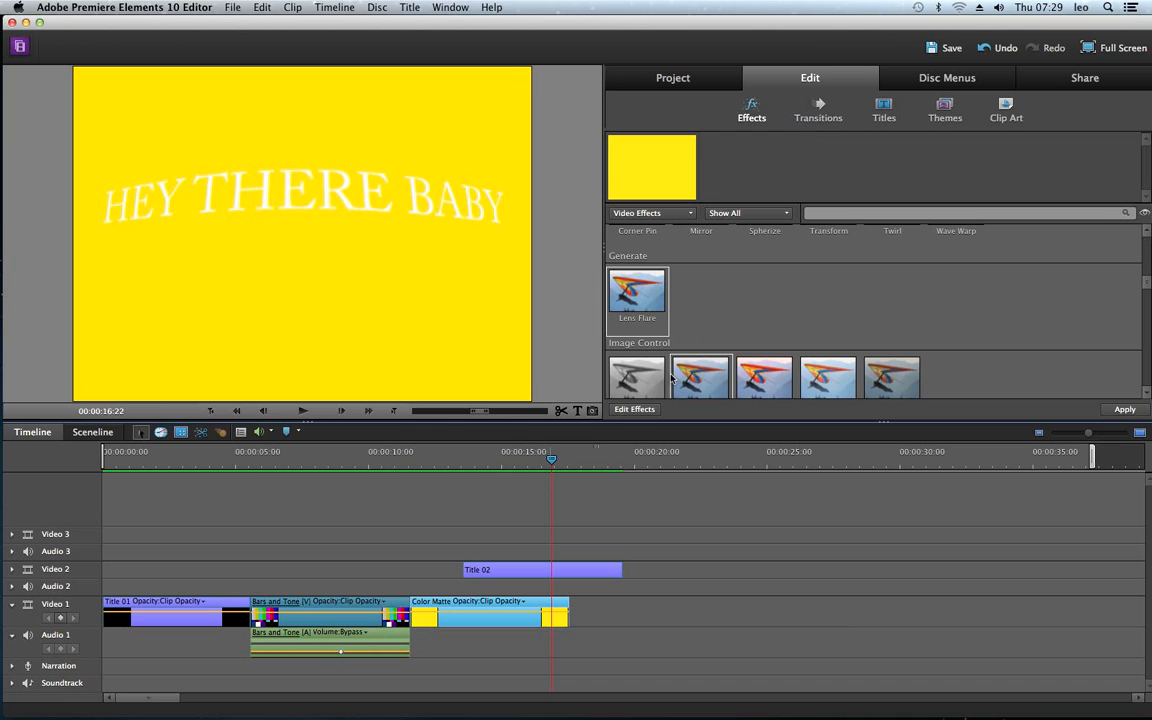
Open the effect settings of the Title 02 clip and examine its Motion, Opacity and Spherize properties and their keyframes up close
click(636, 410)
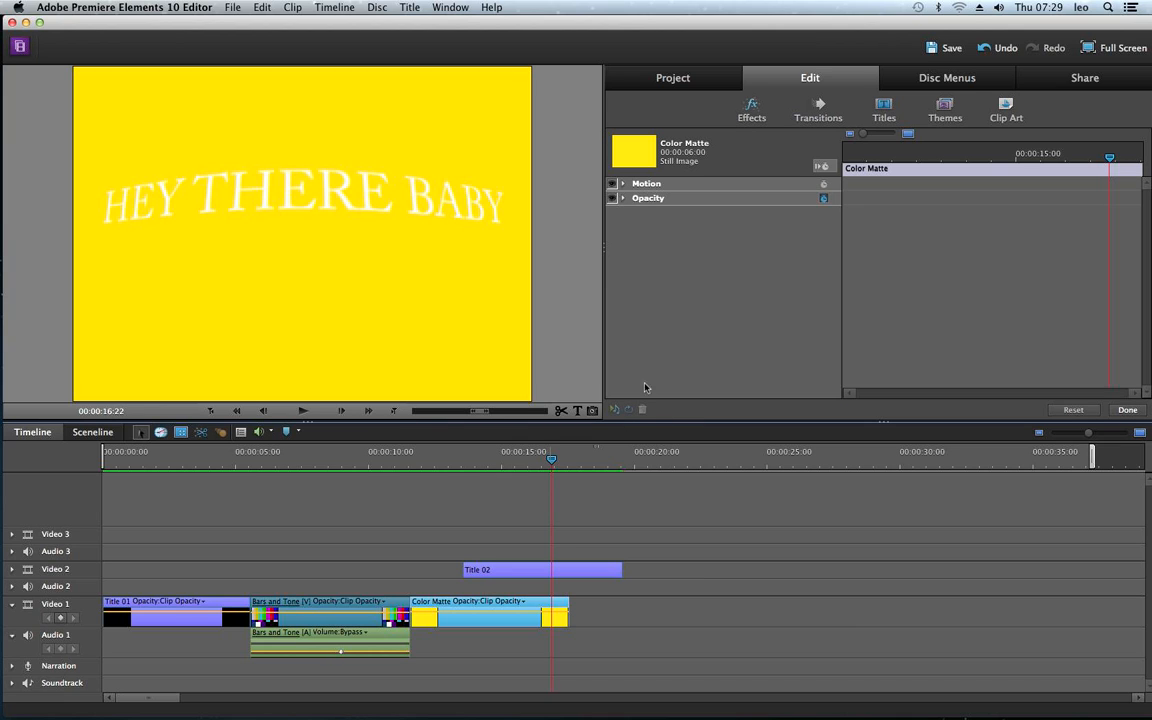
click(522, 569)
scroll(701, 303, down, 4)
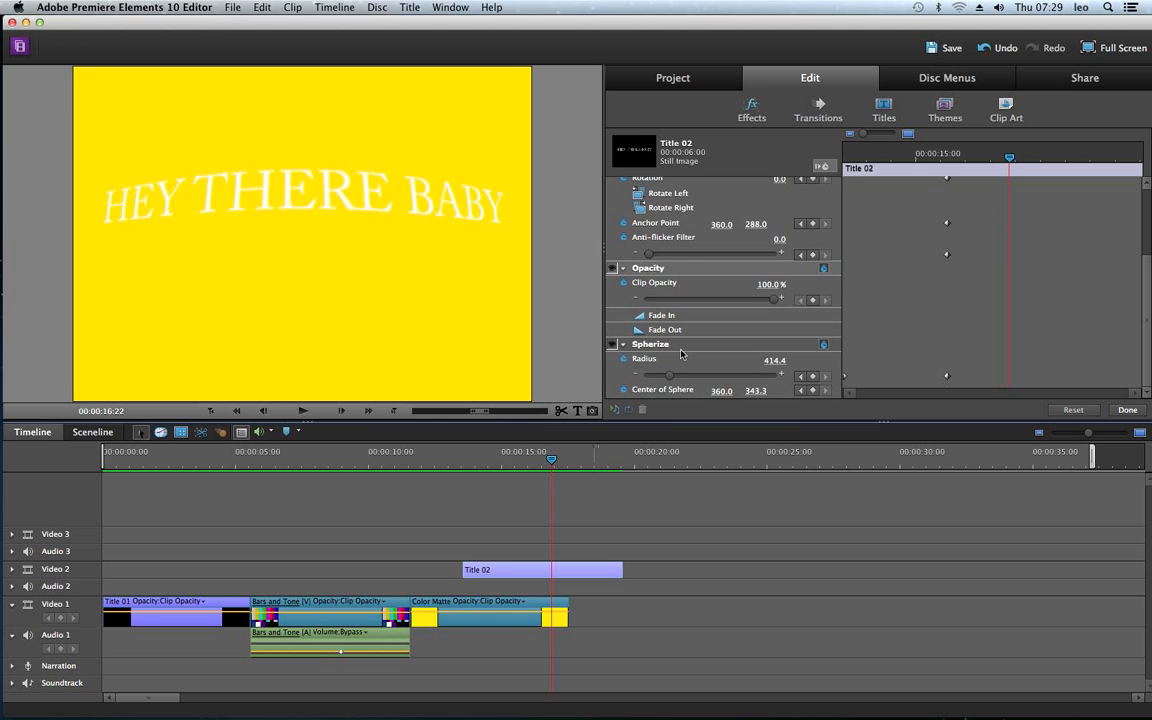
scroll(680, 354, up, 4)
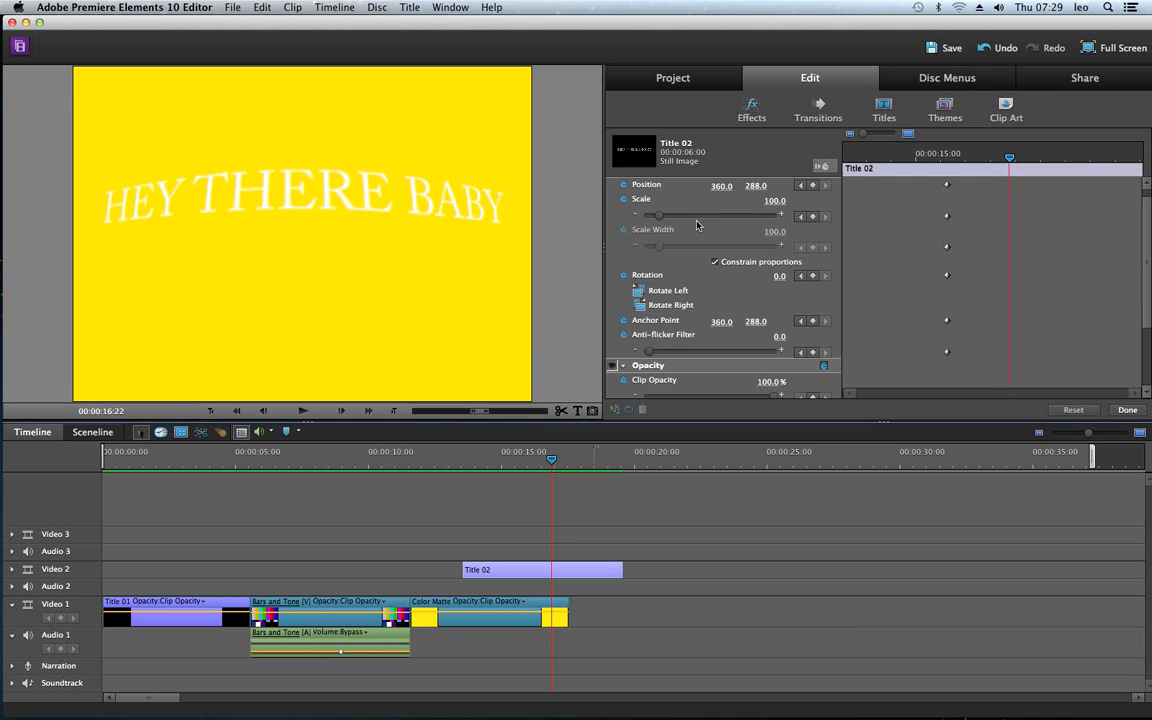
scroll(710, 260, up, 1)
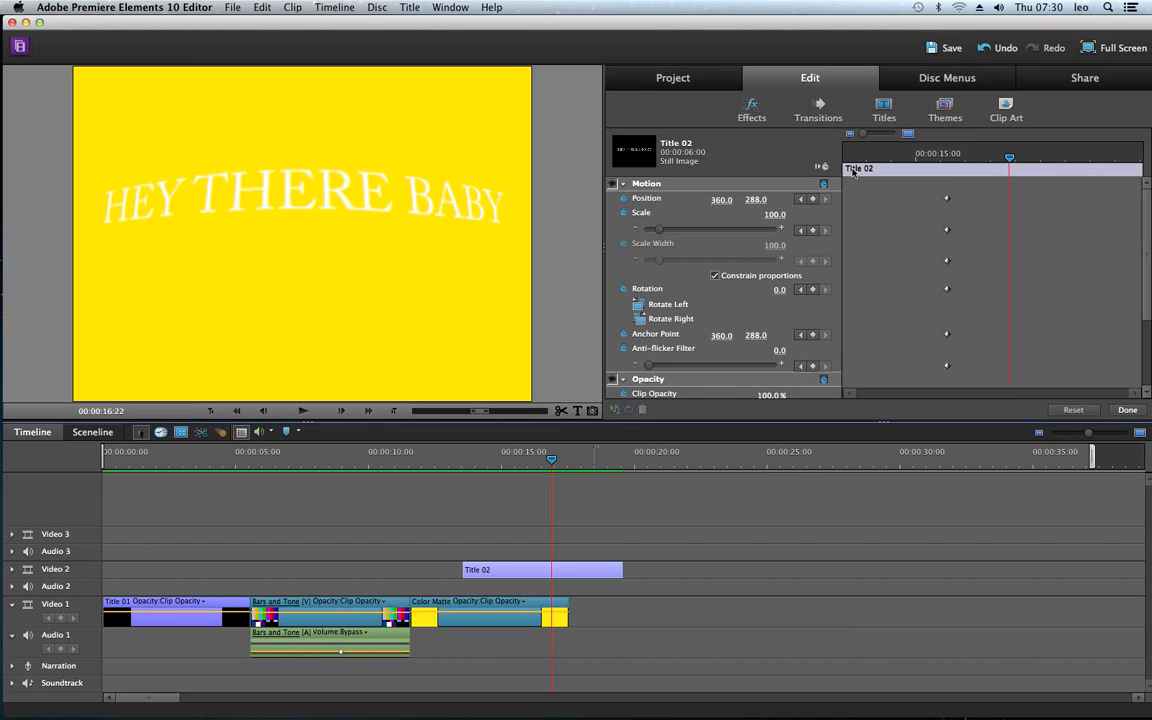
drag(866, 134, 880, 134)
scroll(733, 293, down, 3)
scroll(733, 293, up, 3)
scroll(732, 294, down, 2)
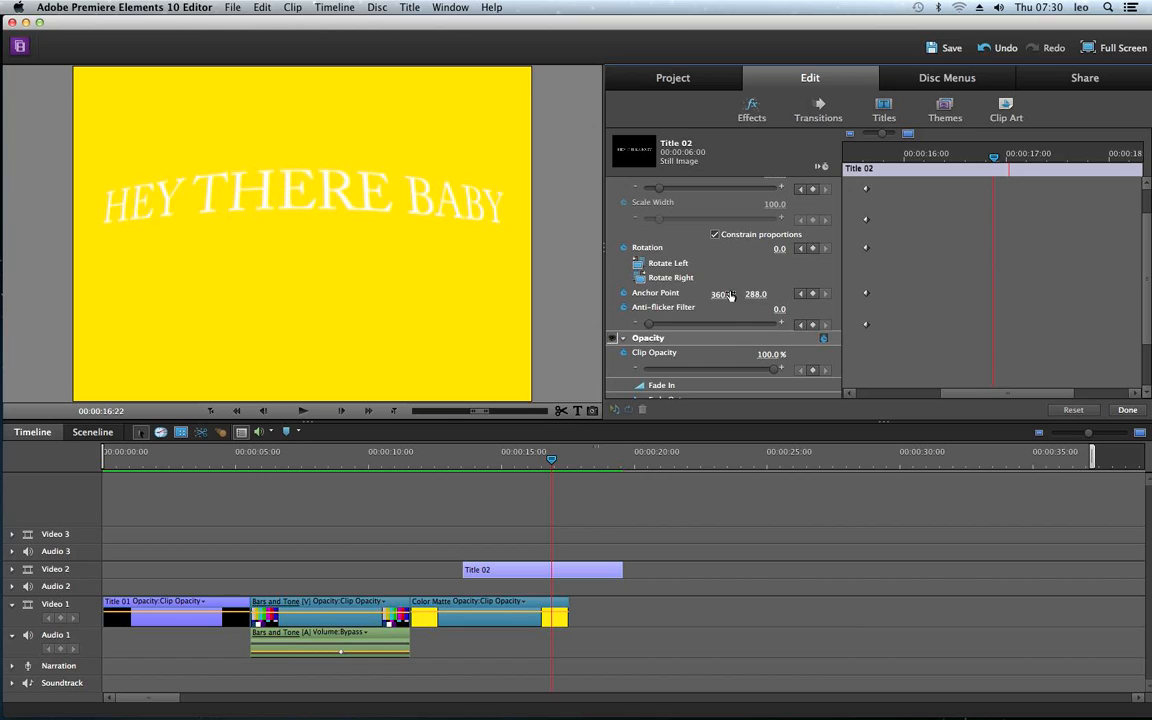